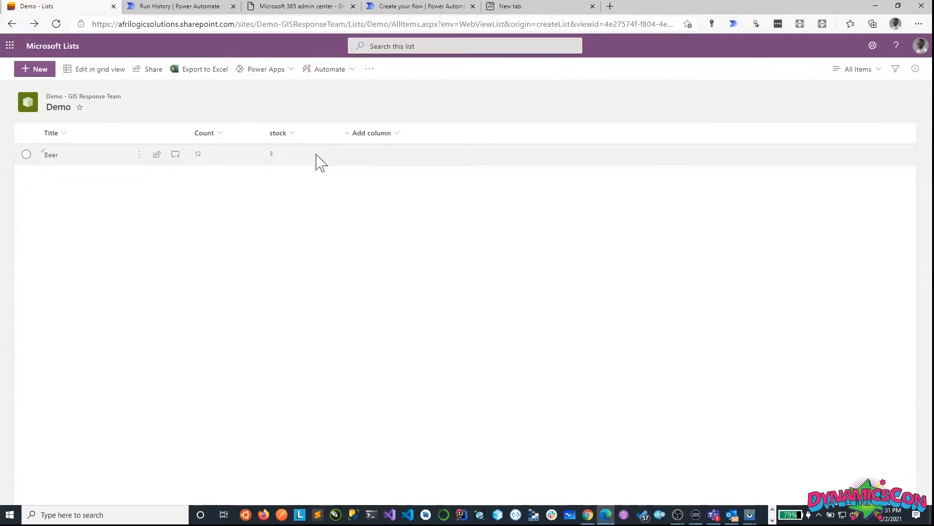
Go to the Microsoft Lists home page and start a new blank list
{"action": "left_click", "coordinate": [12, 24]}
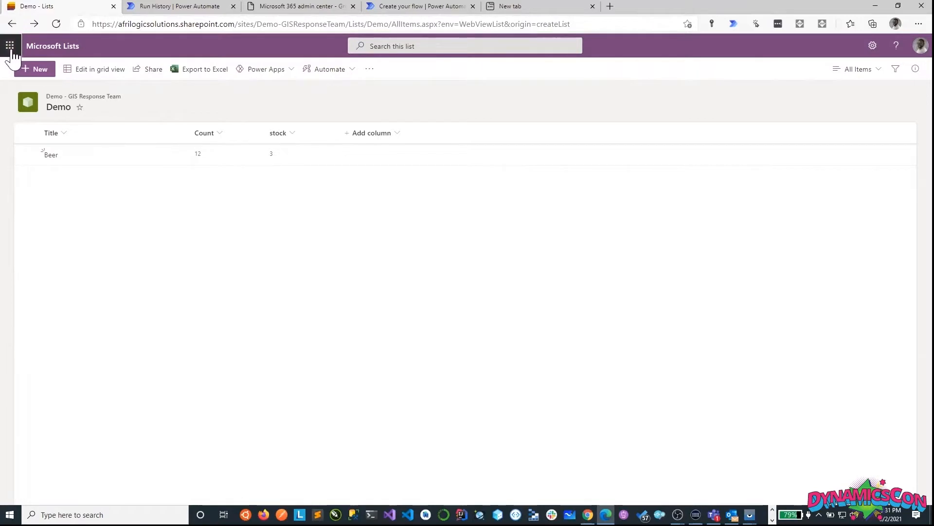
{"action": "left_click", "coordinate": [10, 45]}
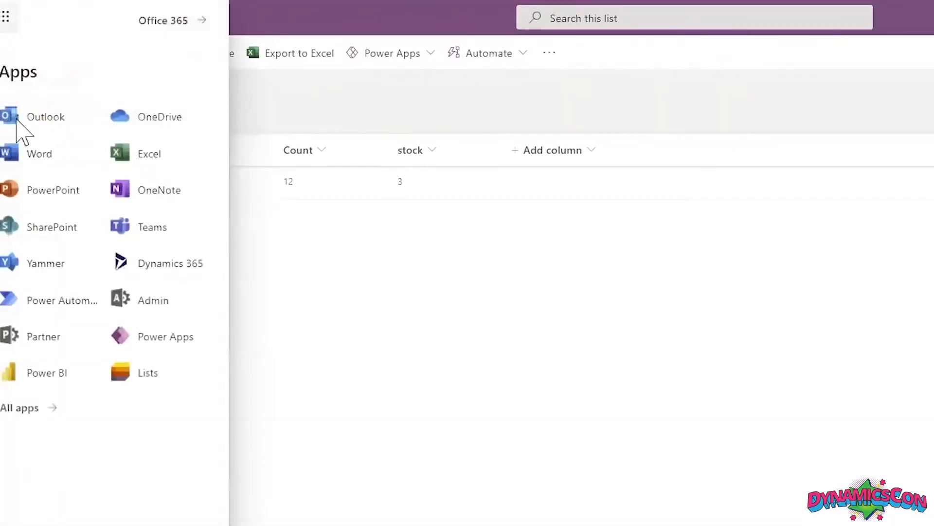
{"action": "left_click", "coordinate": [121, 375]}
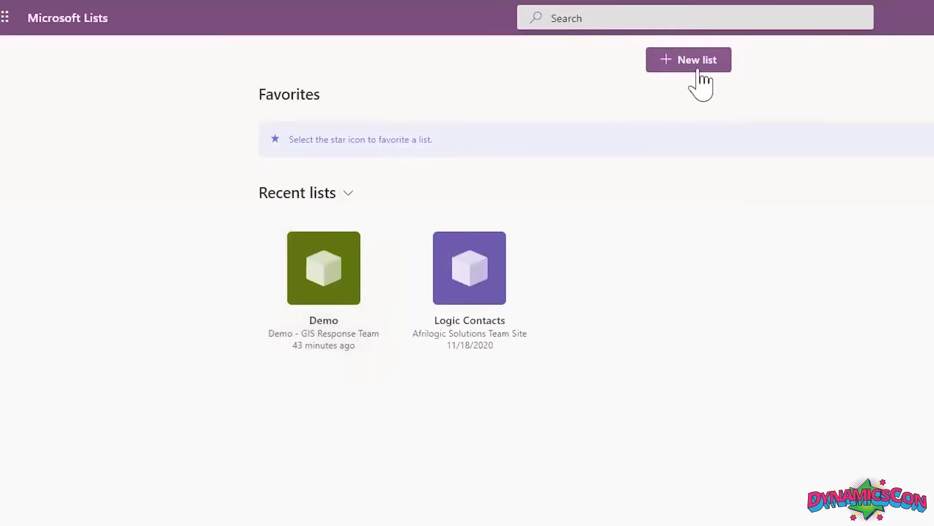
{"action": "left_click", "coordinate": [697, 68]}
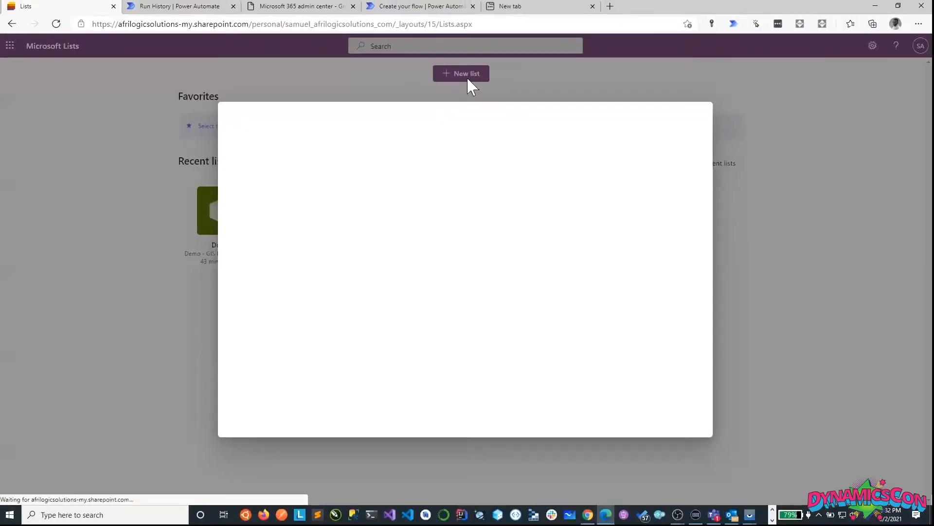
{"action": "left_click", "coordinate": [275, 173]}
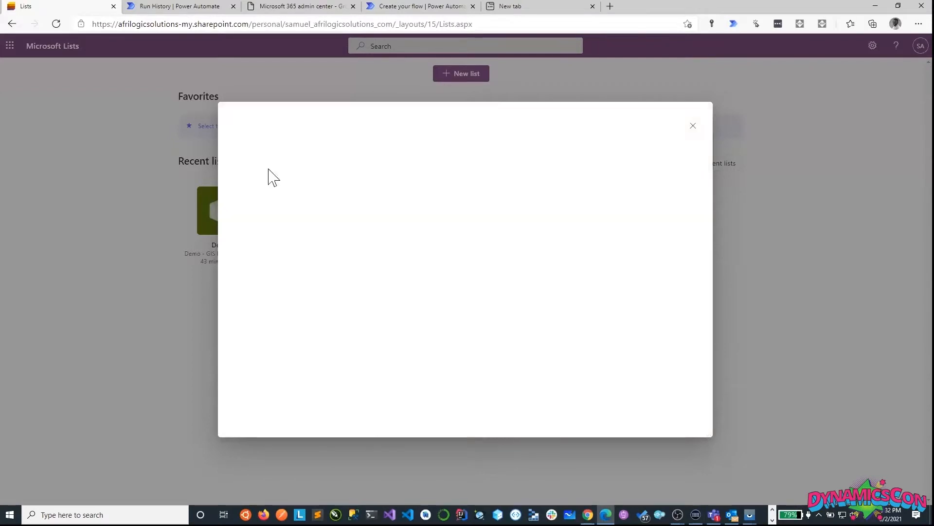
Name the list "Beer", choose the dark green colour, describe it as "My Beer Counter" and create it in My lists
{"action": "type", "text": "Beer"}
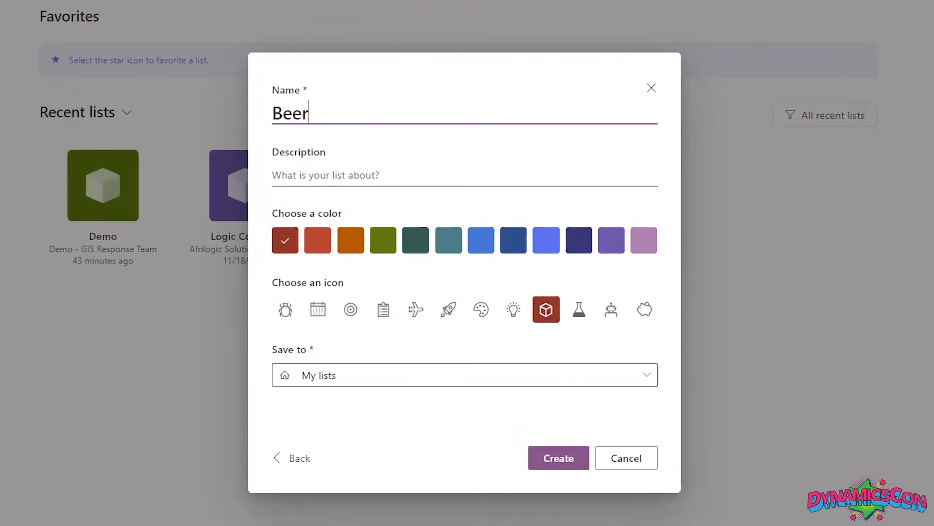
{"action": "left_click", "coordinate": [415, 241]}
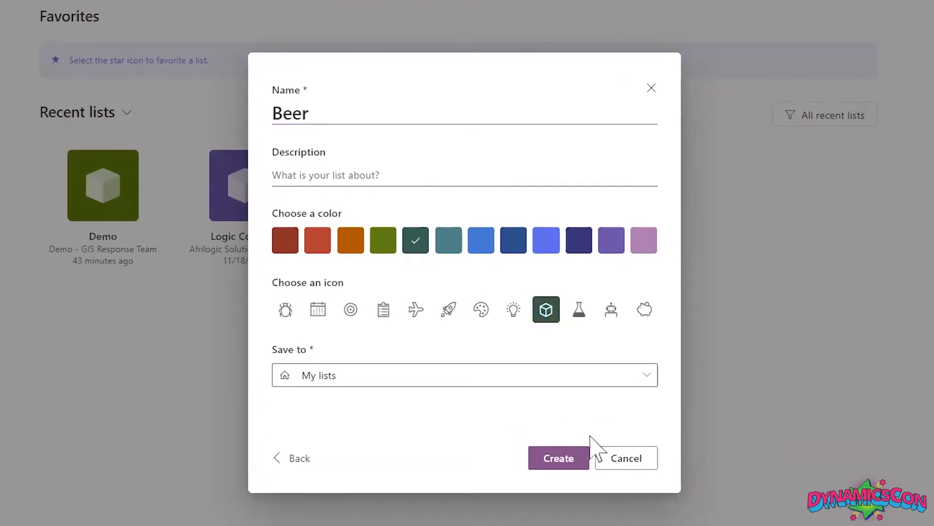
{"action": "left_click", "coordinate": [352, 174]}
{"action": "type", "text": "My"}
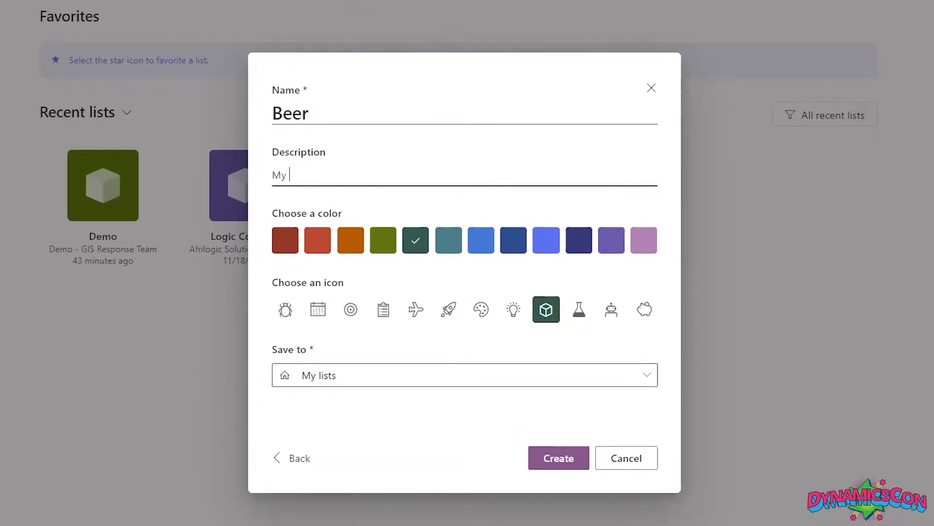
{"action": "type", "text": " Beer COunter"}
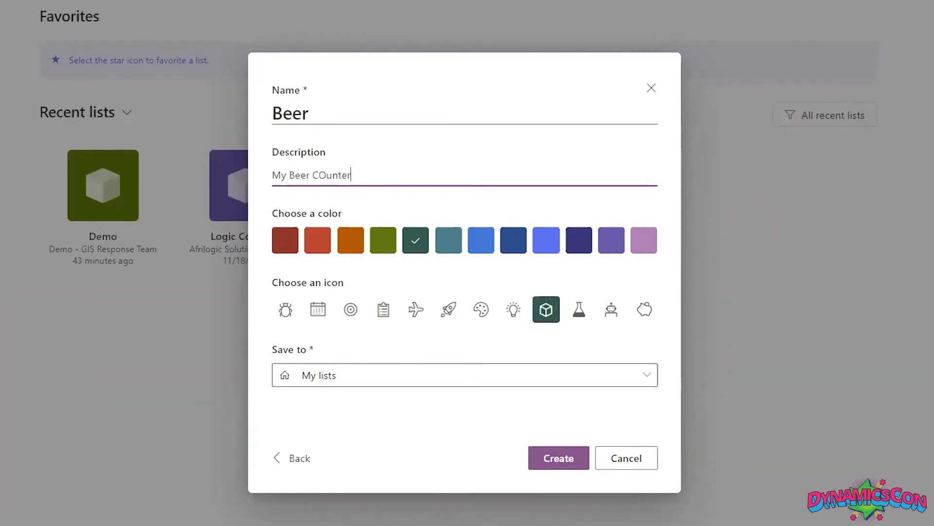
{"action": "key", "text": "Left"}
{"action": "key", "text": "Left"}
{"action": "key", "text": "Left"}
{"action": "key", "text": "Left"}
{"action": "key", "text": "Left"}
{"action": "key", "text": "BackSpace"}
{"action": "type", "text": "o"}
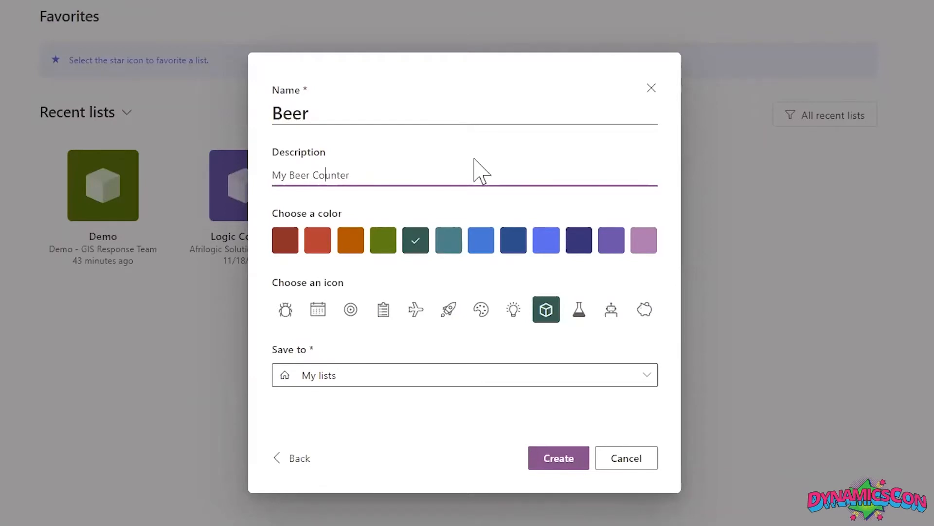
{"action": "left_click", "coordinate": [559, 458]}
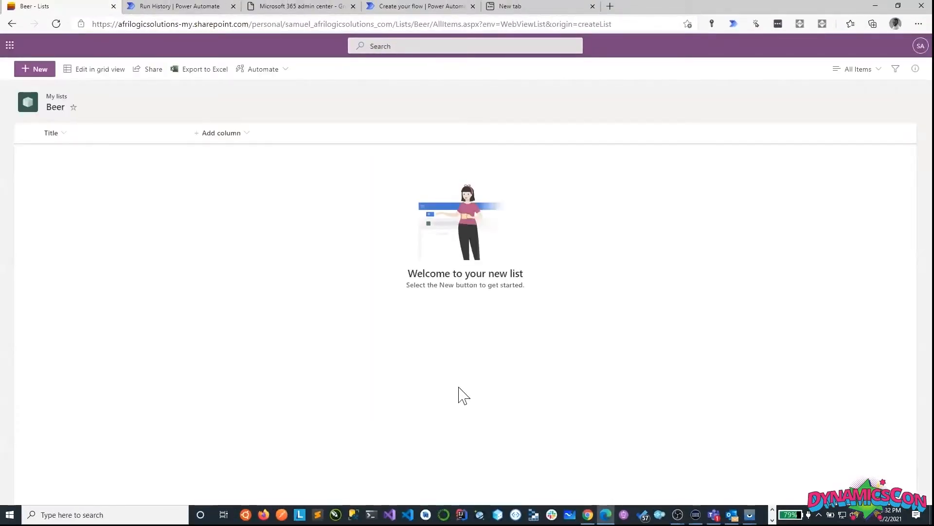
Start a Number column named "count" with the description "Current beer count"
{"action": "left_click", "coordinate": [244, 137]}
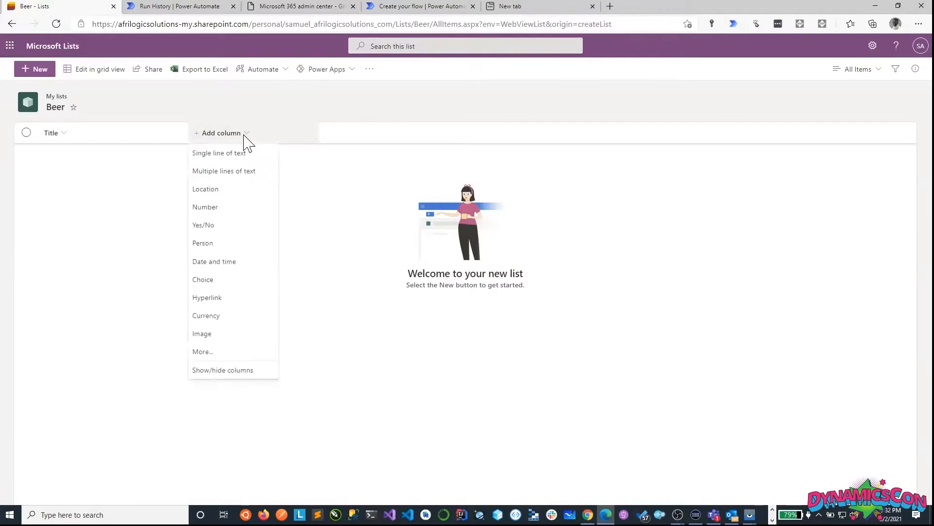
{"action": "left_click", "coordinate": [222, 209]}
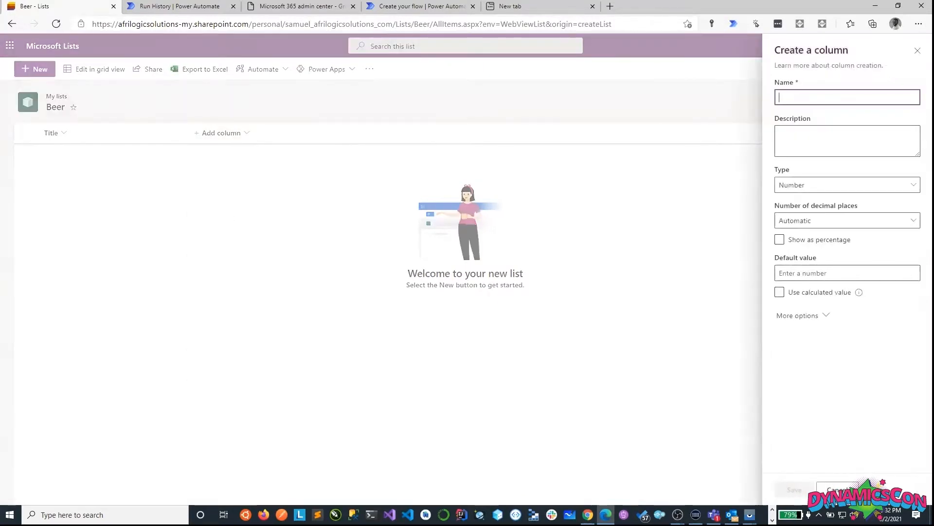
{"action": "type", "text": "count"}
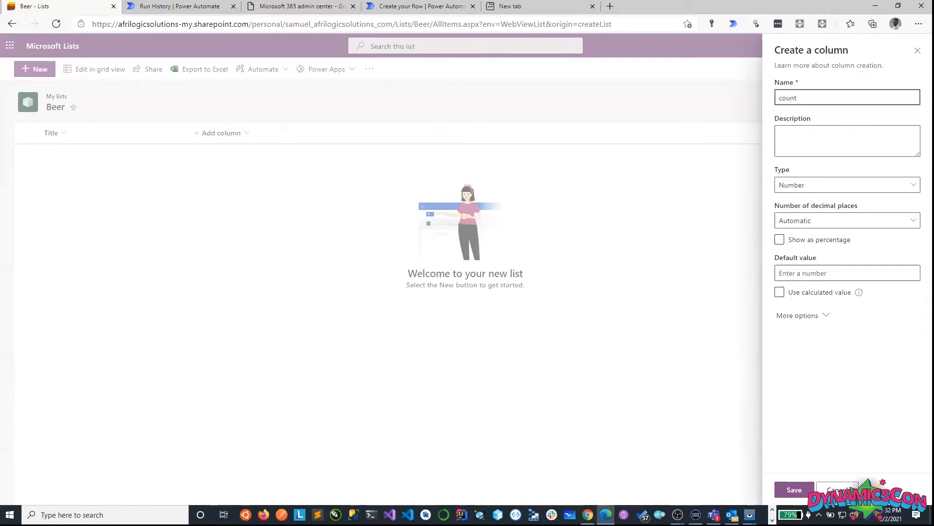
{"action": "key", "text": "Tab"}
{"action": "type", "text": "this"}
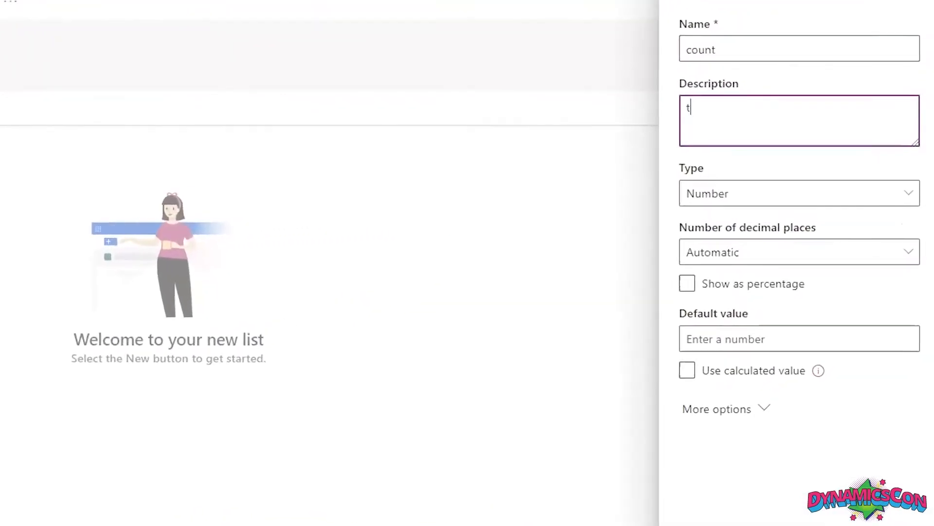
{"action": "type", "text": "CUrrent"}
{"action": "key", "text": "BackSpace"}
{"action": "key", "text": "BackSpace"}
{"action": "key", "text": "BackSpace"}
{"action": "key", "text": "BackSpace"}
{"action": "key", "text": "BackSpace"}
{"action": "key", "text": "BackSpace"}
{"action": "type", "text": "ent "}
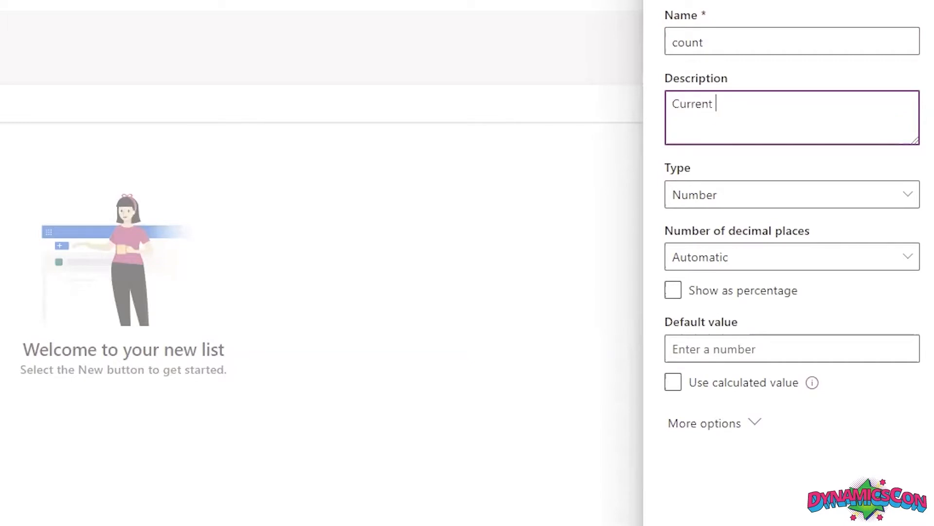
{"action": "type", "text": "beer count"}
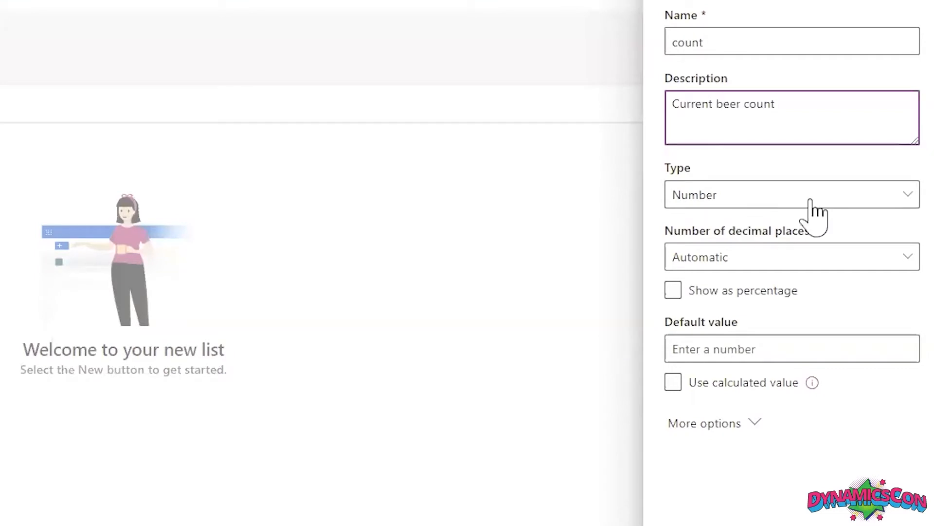
Set the count column to 0 decimal places and save it
{"action": "left_click", "coordinate": [729, 258]}
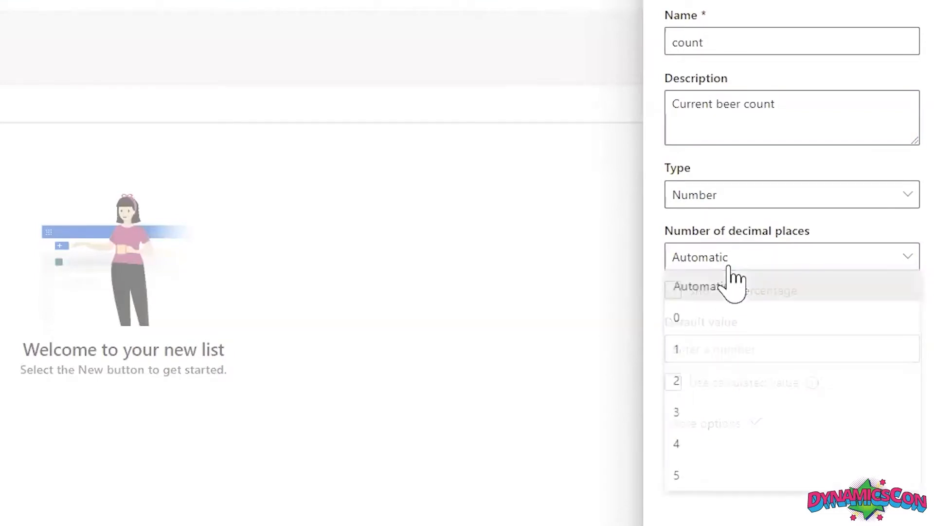
{"action": "left_click", "coordinate": [694, 321]}
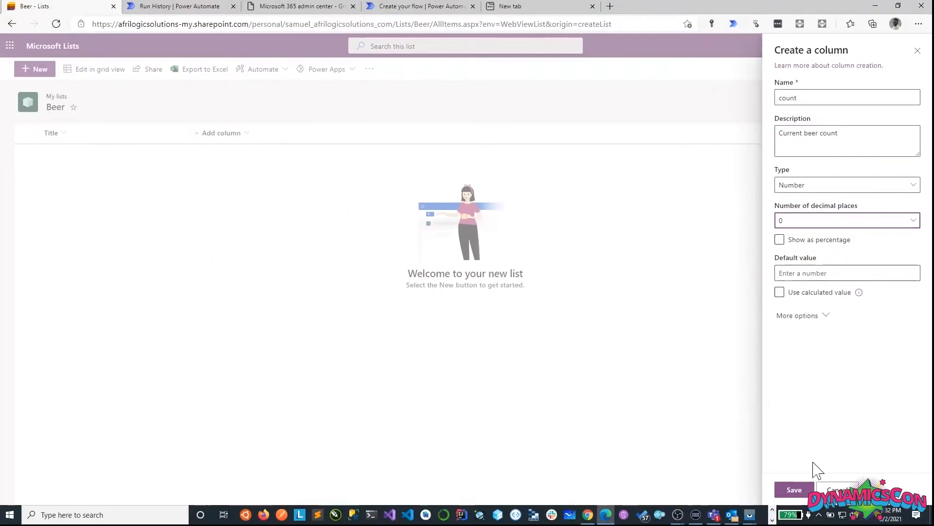
{"action": "left_click", "coordinate": [794, 492]}
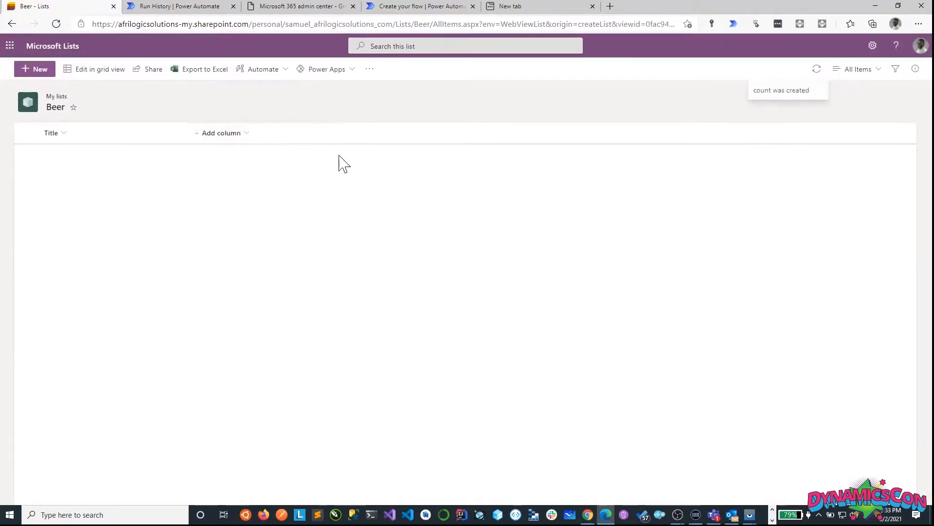
Start another Number column named "restock" with the description "restock count"
{"action": "left_click", "coordinate": [334, 138]}
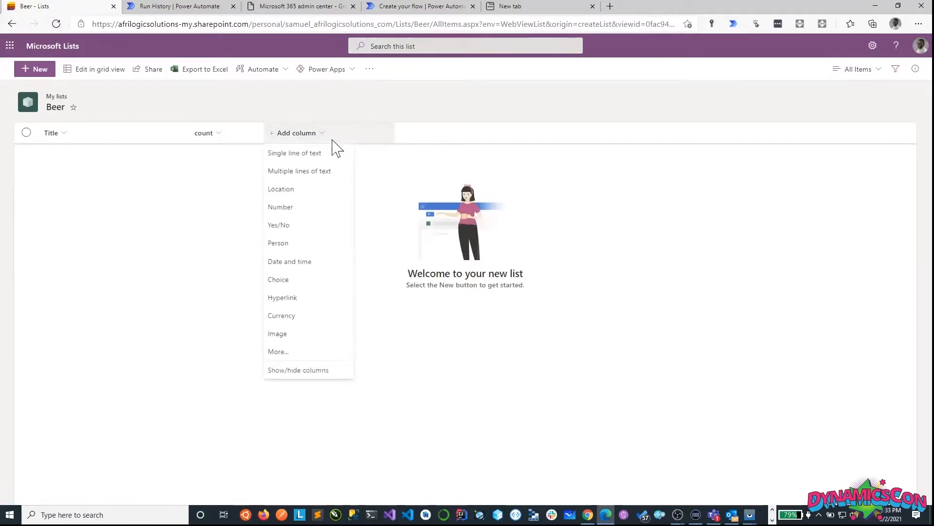
{"action": "left_click", "coordinate": [306, 210]}
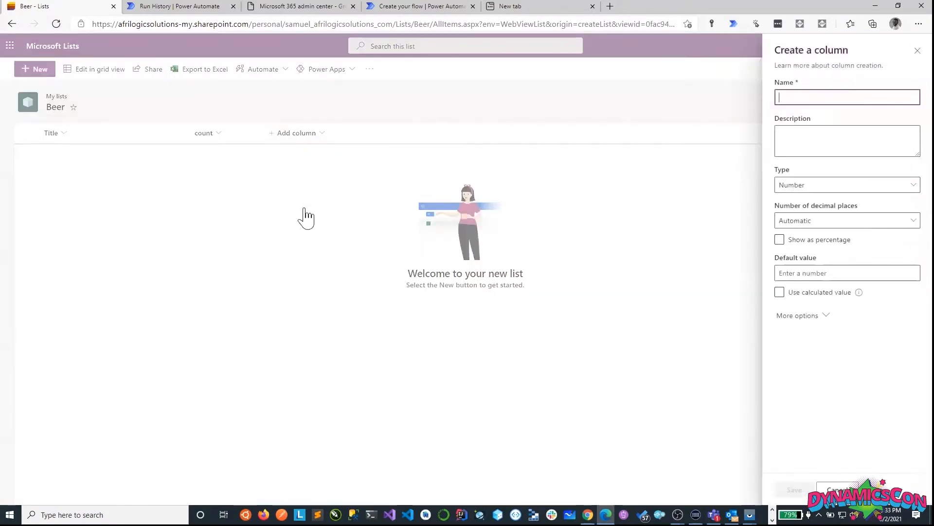
{"action": "type", "text": "sto"}
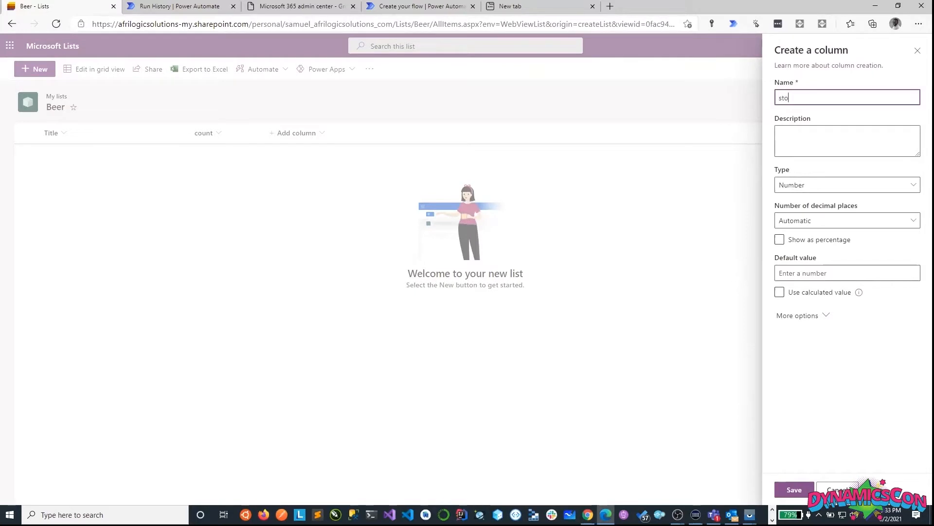
{"action": "type", "text": "ck"}
{"action": "key", "text": "BackSpace"}
{"action": "key", "text": "BackSpace"}
{"action": "key", "text": "BackSpace"}
{"action": "key", "text": "BackSpace"}
{"action": "key", "text": "BackSpace"}
{"action": "type", "text": "rest"}
{"action": "left_click", "coordinate": [848, 141]}
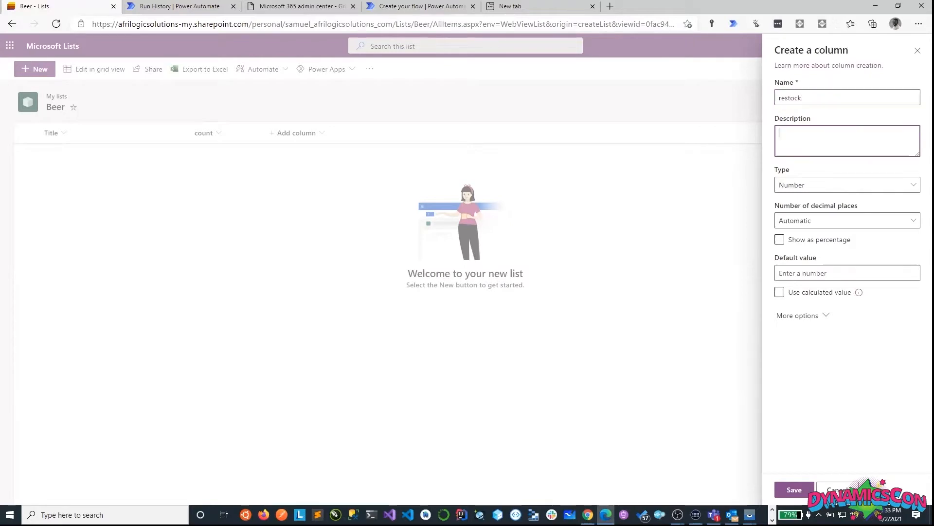
{"action": "type", "text": "restock count"}
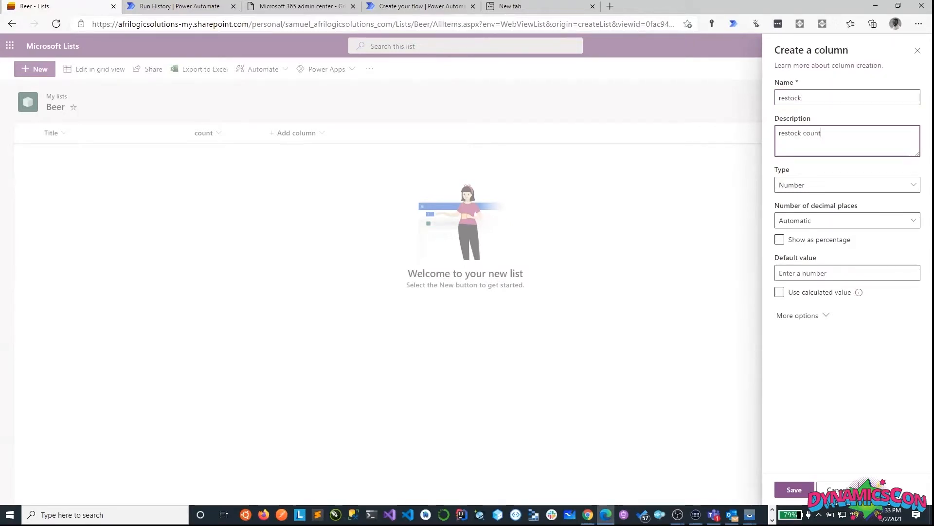
Set the restock column to 0 decimal places and save it
{"action": "left_click", "coordinate": [803, 219]}
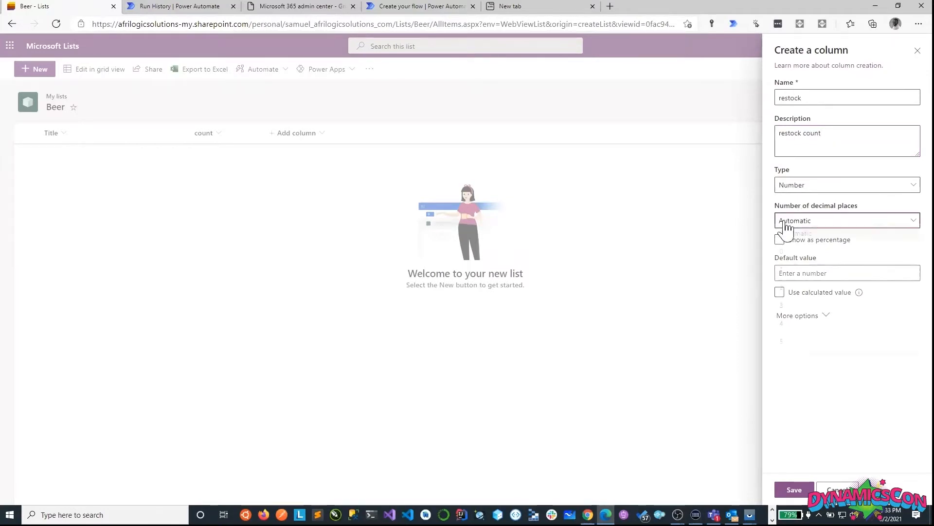
{"action": "left_click", "coordinate": [789, 257]}
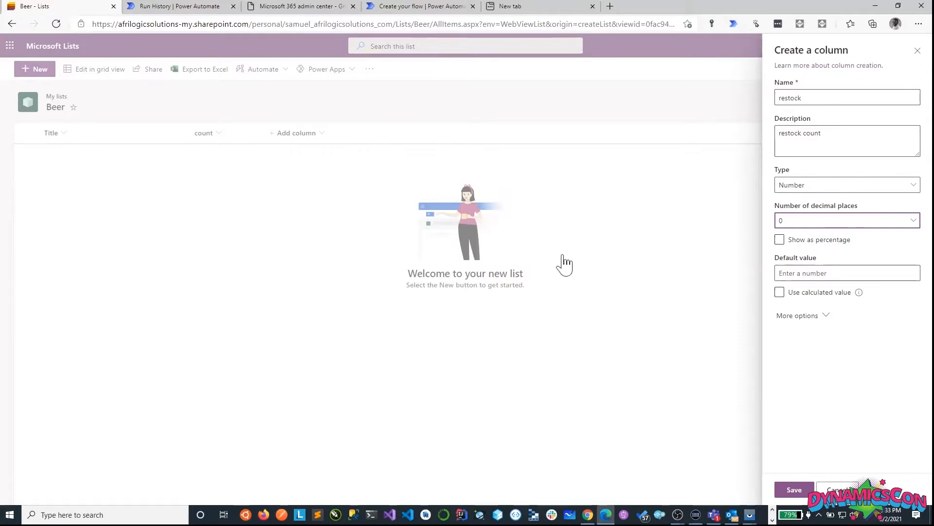
{"action": "left_click", "coordinate": [792, 492]}
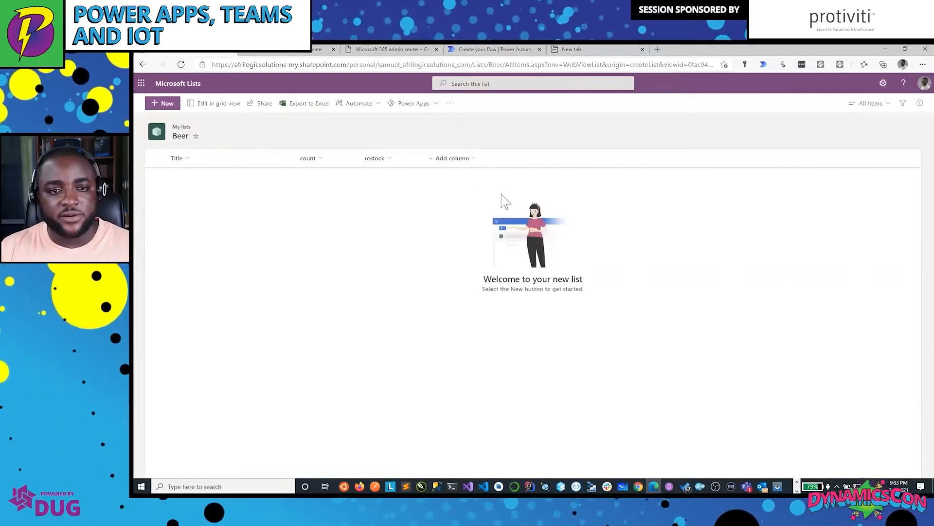
Add a list item titled "Beer" with count 12 and restock 5, and save it
{"action": "left_click", "coordinate": [163, 105]}
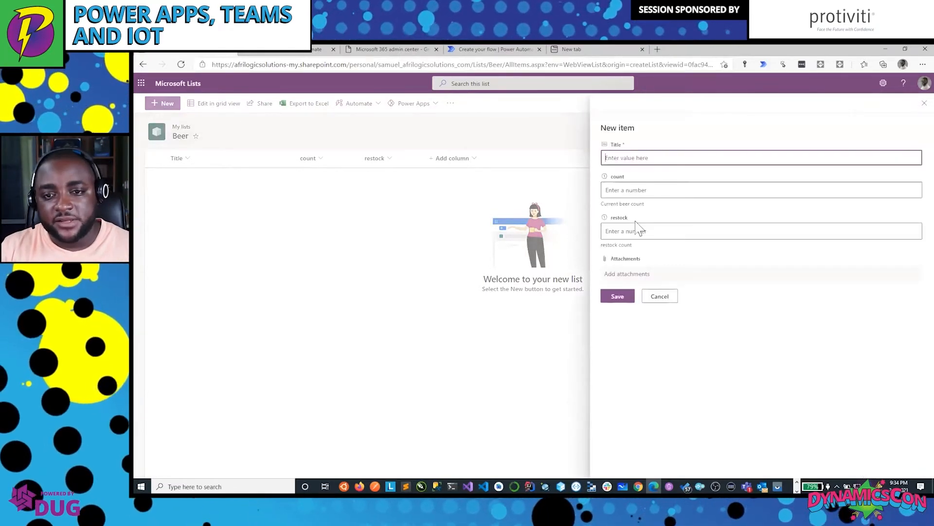
{"action": "type", "text": "Beer"}
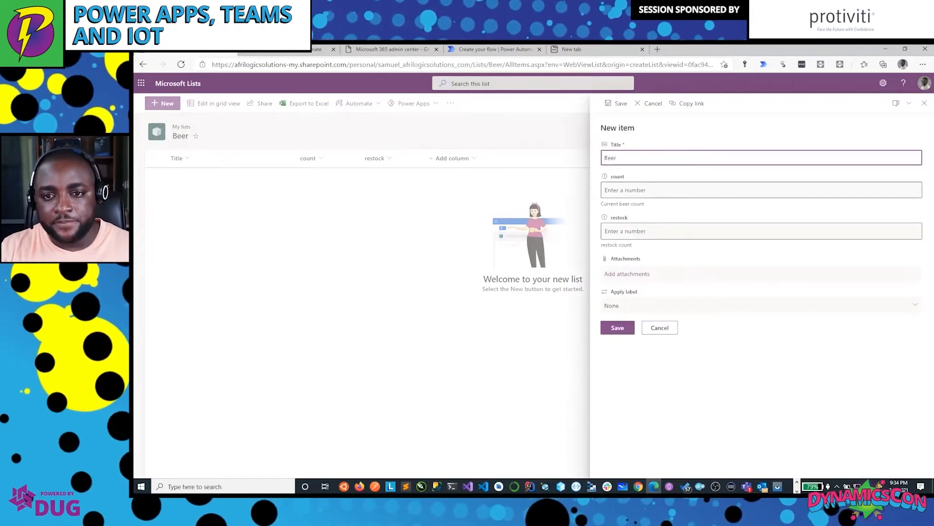
{"action": "key", "text": "Tab"}
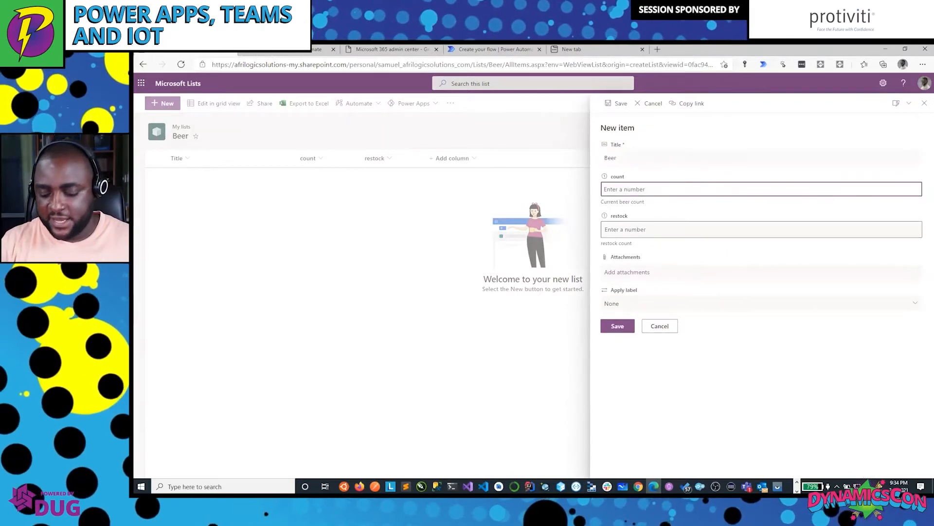
{"action": "type", "text": "12"}
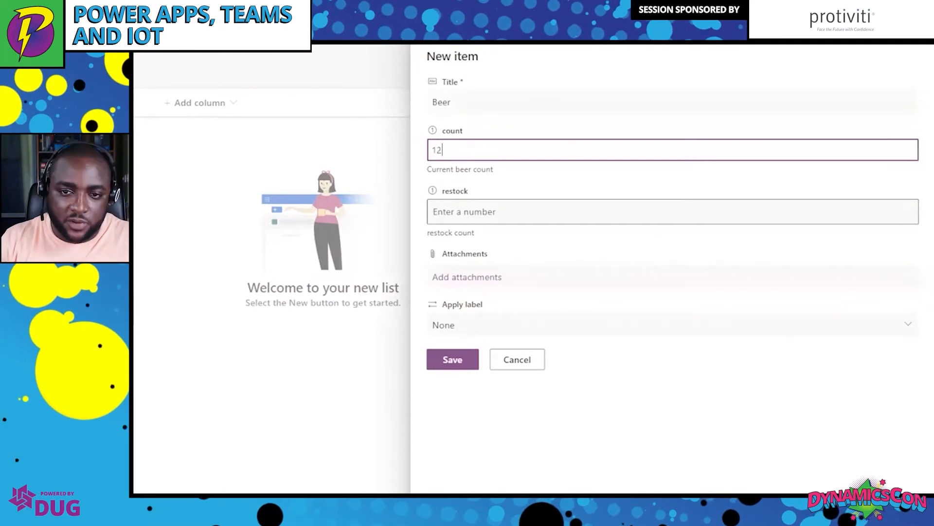
{"action": "key", "text": "Tab"}
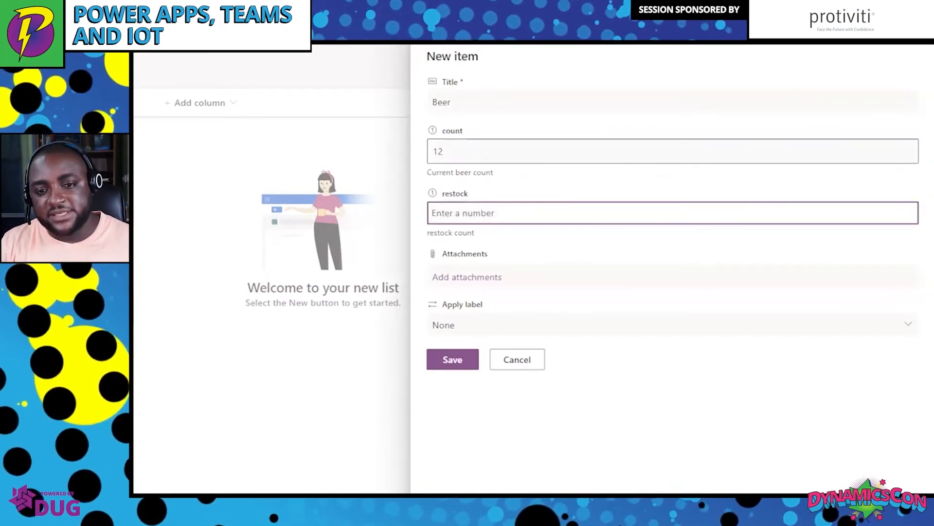
{"action": "type", "text": "5"}
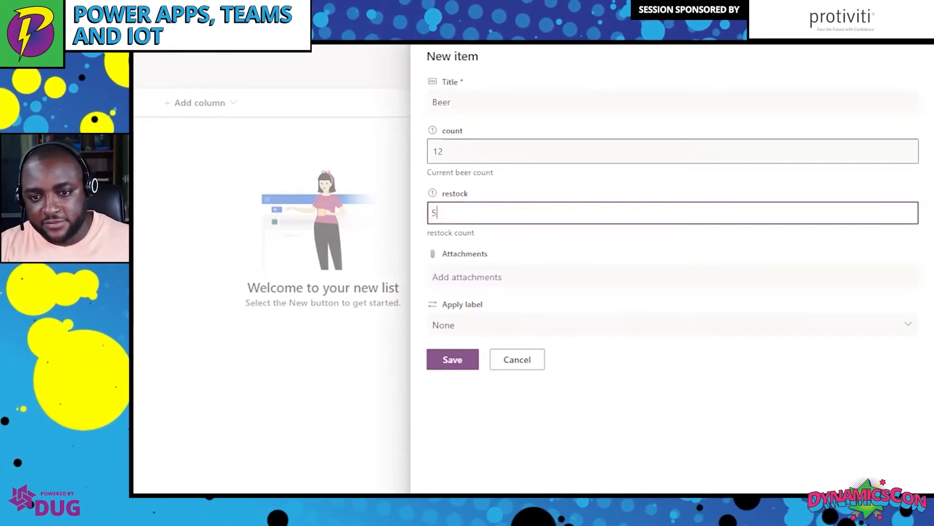
{"action": "left_click", "coordinate": [453, 359]}
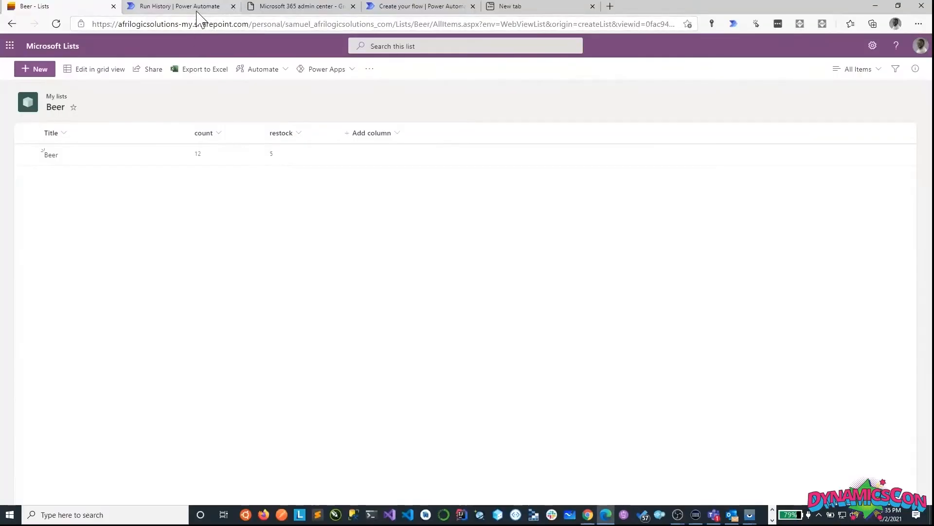
Switch to Power Automate and start building a new instant cloud flow from blank
{"action": "left_click", "coordinate": [303, 51]}
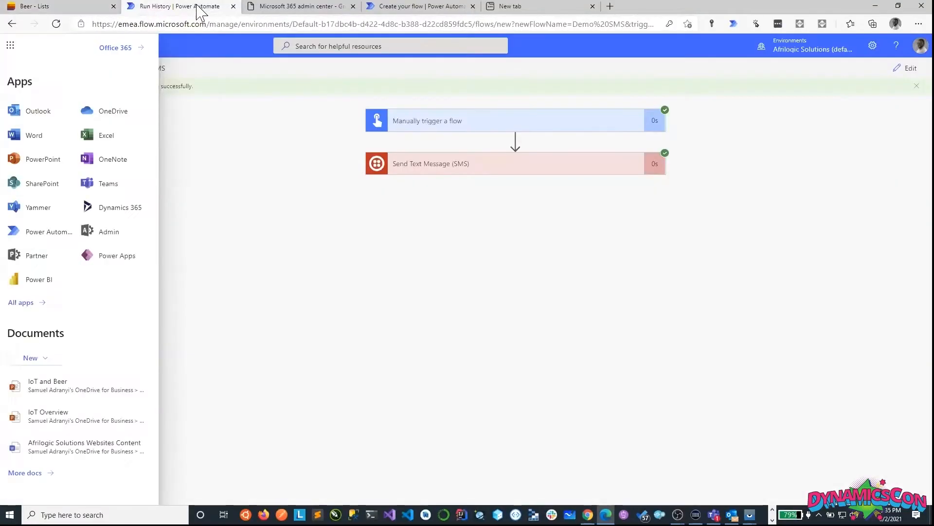
{"action": "left_click", "coordinate": [217, 168]}
{"action": "left_click", "coordinate": [47, 155]}
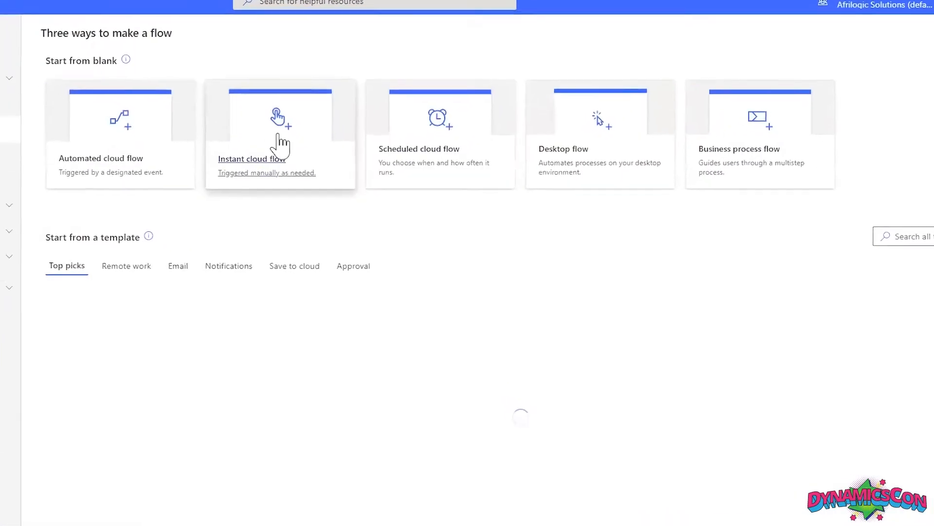
{"action": "left_click", "coordinate": [276, 122]}
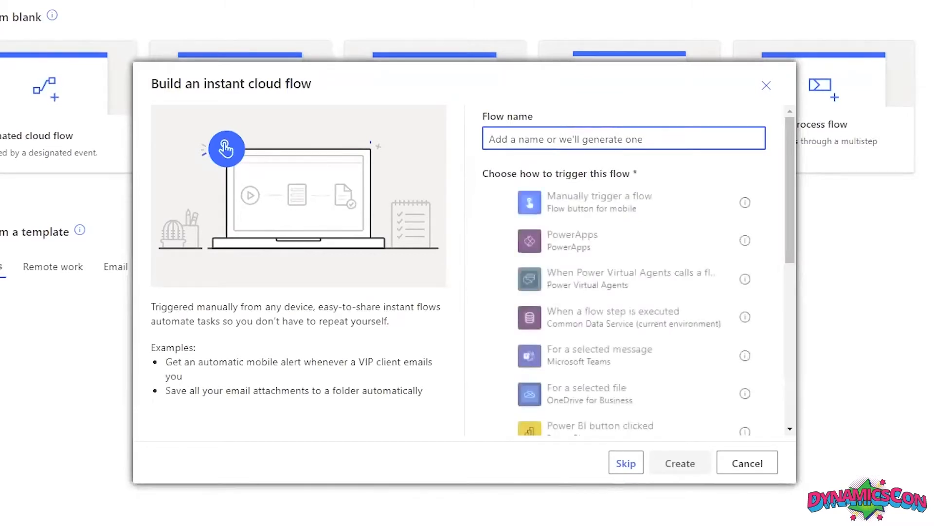
Create the flow as "Beer Tracker" with the trigger "When an HTTP request is received" and check the trigger's settings
{"action": "type", "text": "Beer Tracker"}
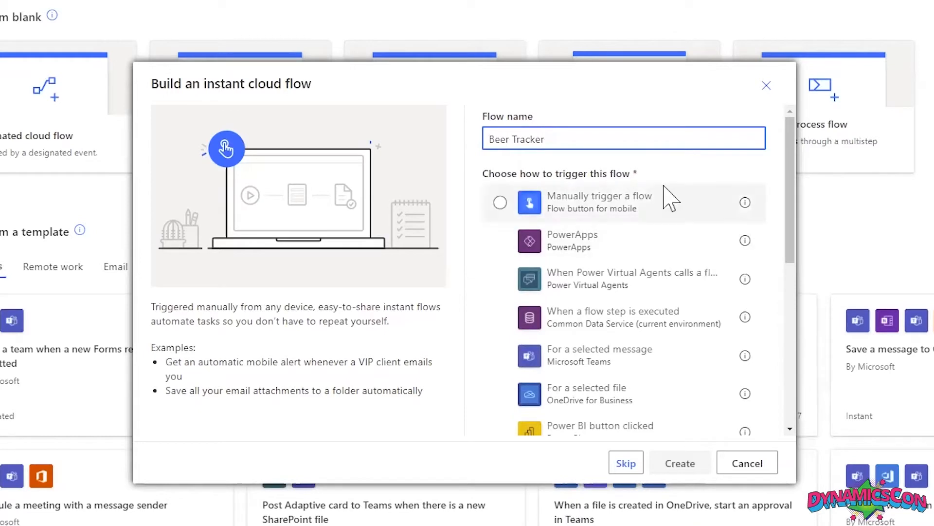
{"action": "scroll", "coordinate": [668, 246], "scroll_direction": "down", "scroll_amount": 7}
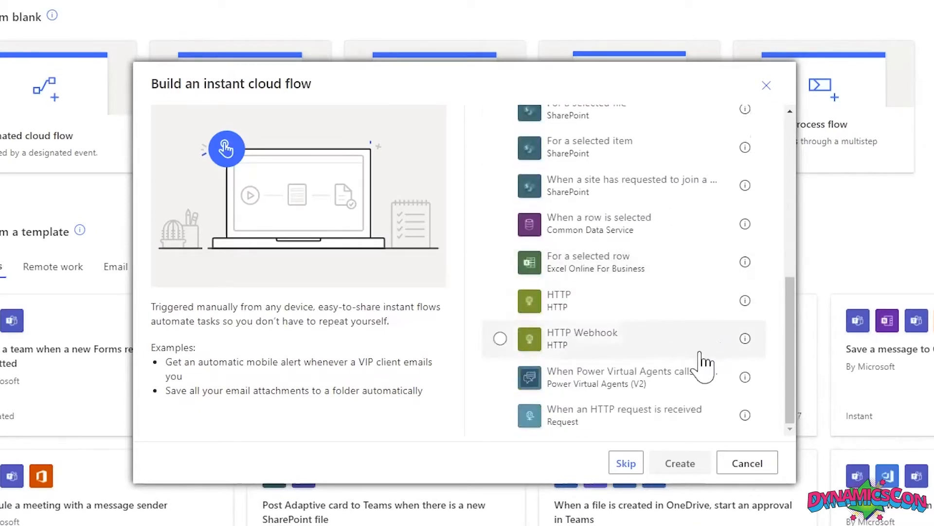
{"action": "left_click", "coordinate": [646, 424]}
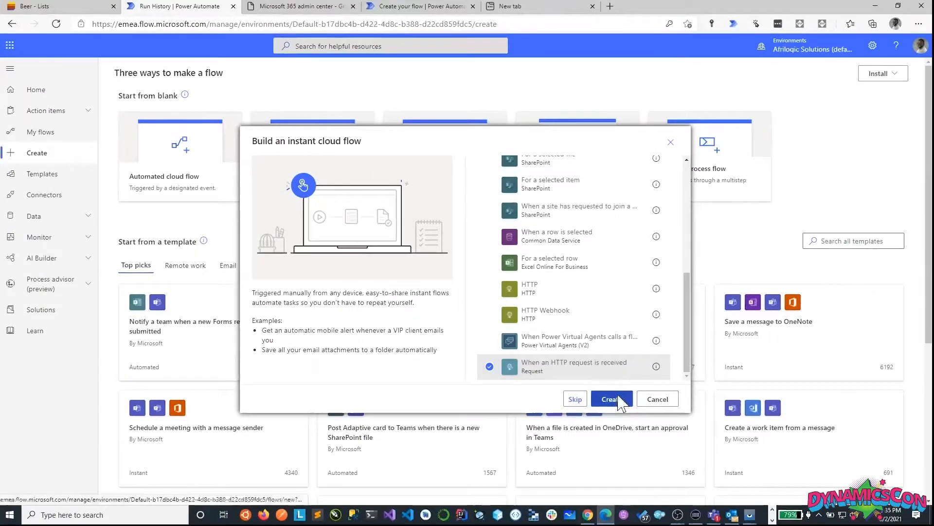
{"action": "left_click", "coordinate": [642, 427]}
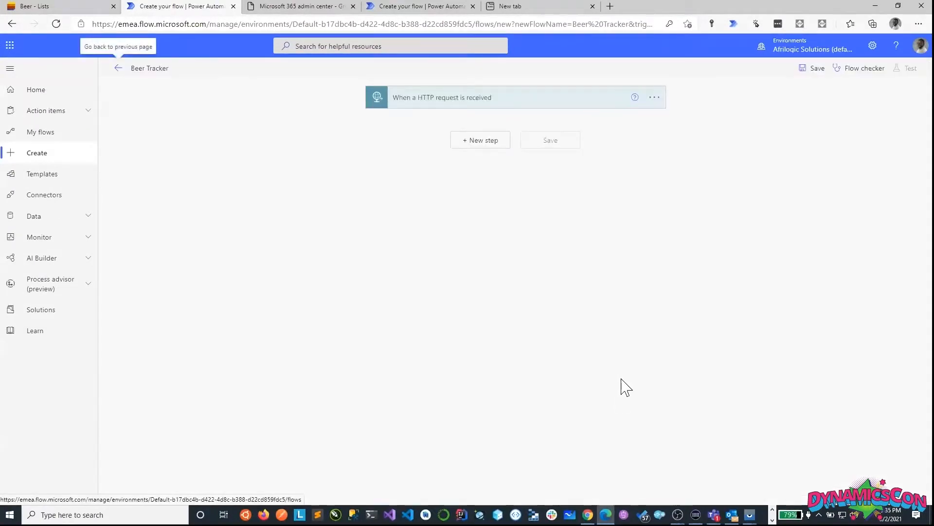
{"action": "left_click", "coordinate": [602, 100]}
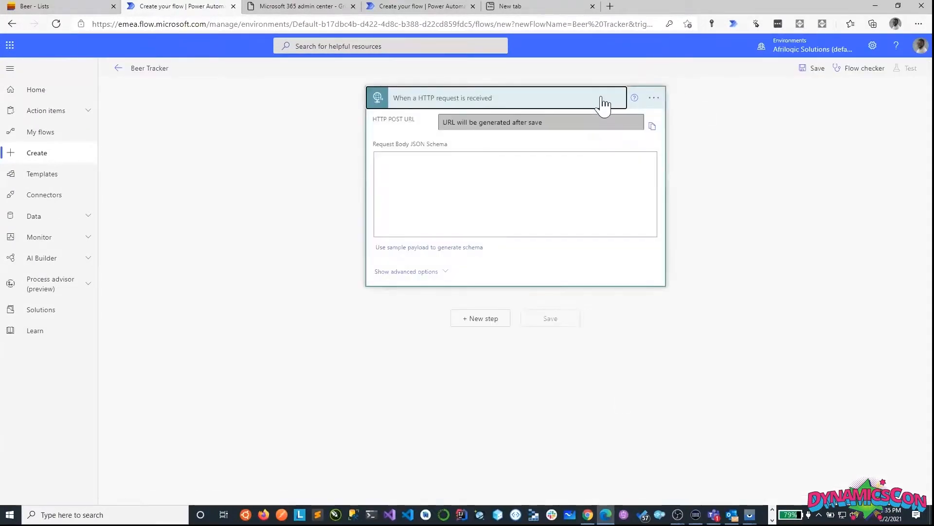
{"action": "left_click", "coordinate": [602, 99]}
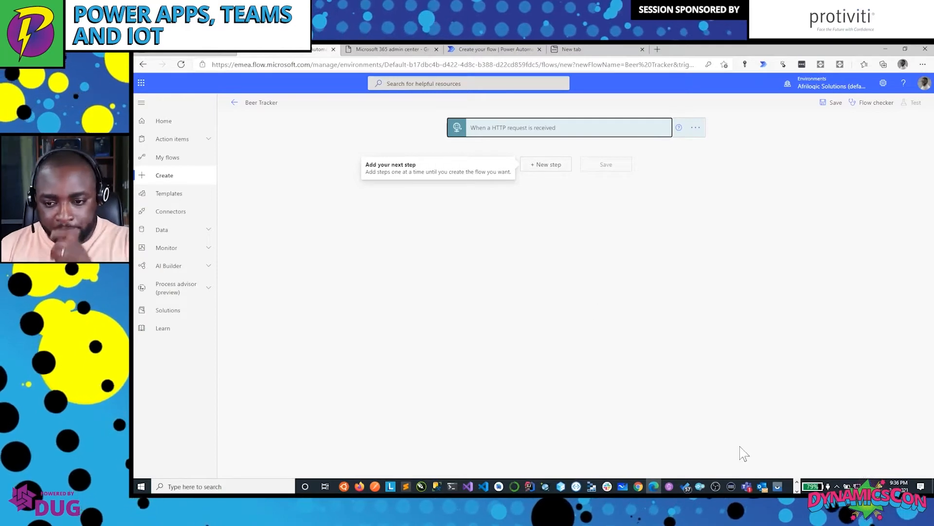
View the connected buttons in the Flic app on the mirrored phone, and return to the Beer Tracker flow
{"action": "mouse_move", "coordinate": [781, 488]}
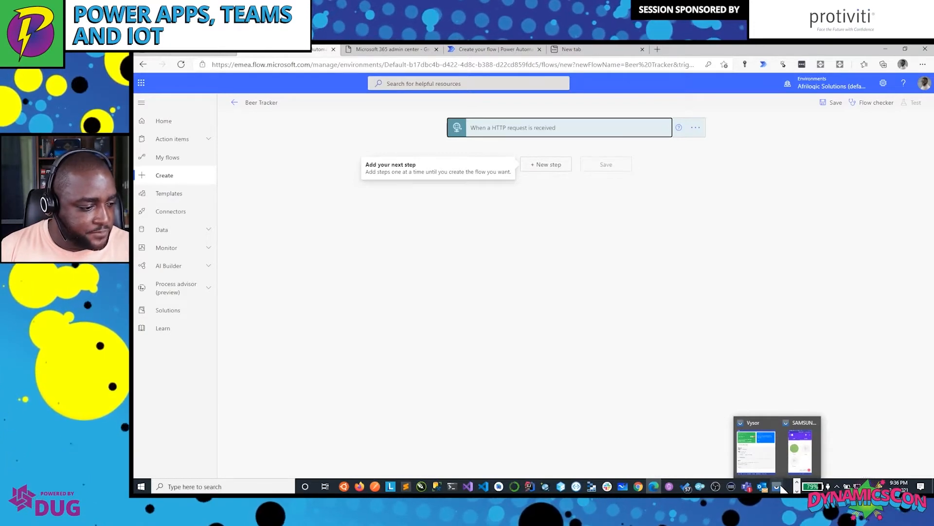
{"action": "left_click", "coordinate": [805, 459]}
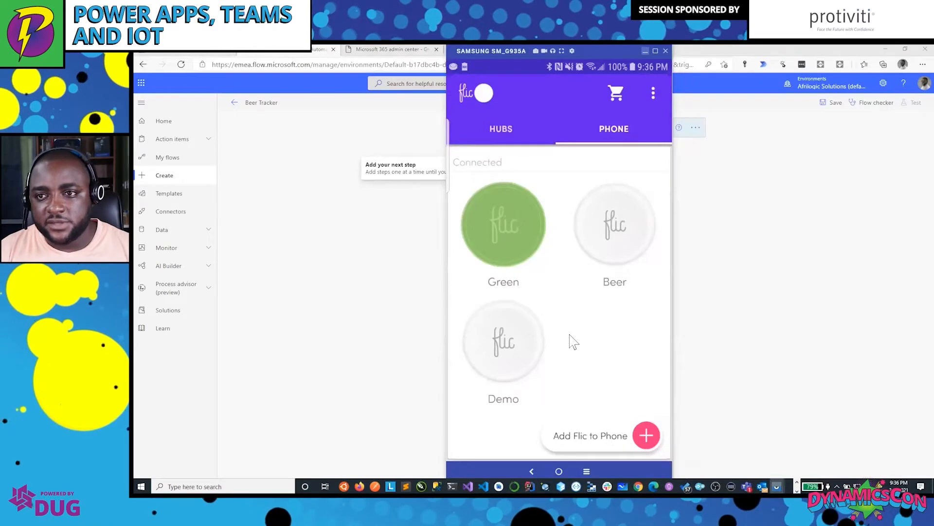
{"action": "left_click", "coordinate": [886, 54]}
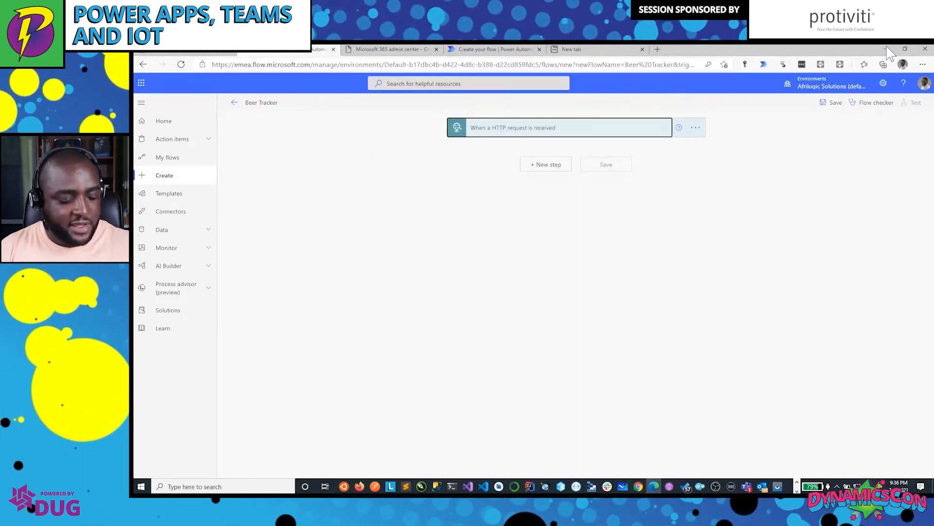
{"action": "left_click", "coordinate": [887, 49]}
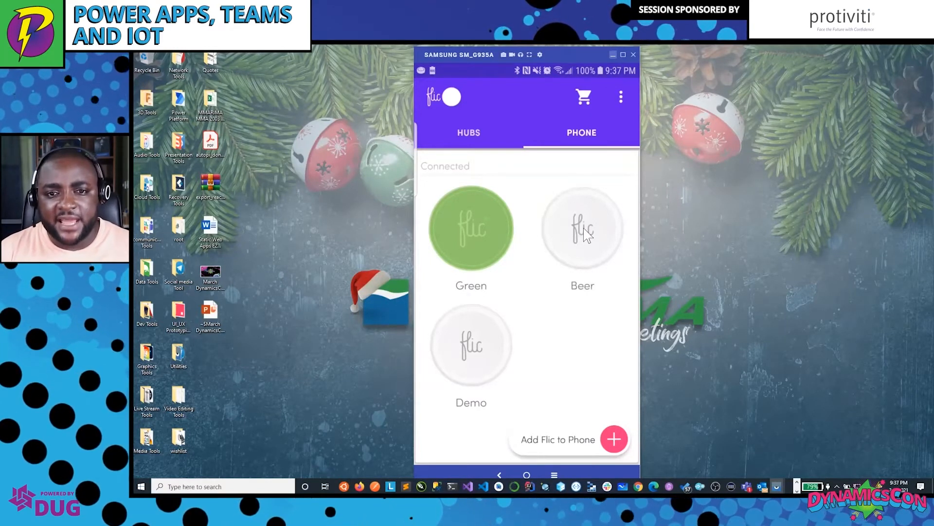
{"action": "key", "text": "alt+Tab"}
Add Twilio's Send Text Message (SMS) action as the step after the HTTP request trigger
{"action": "left_click", "coordinate": [553, 164]}
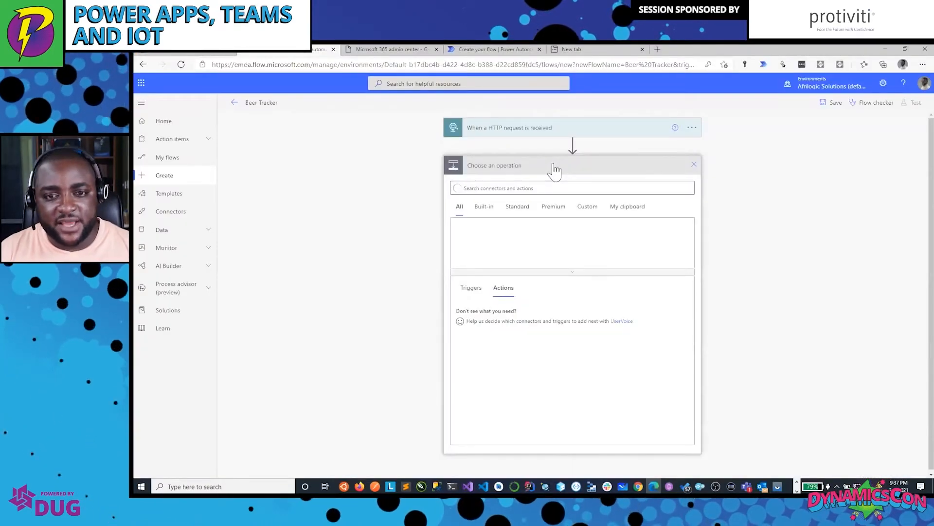
{"action": "type", "text": "twio"}
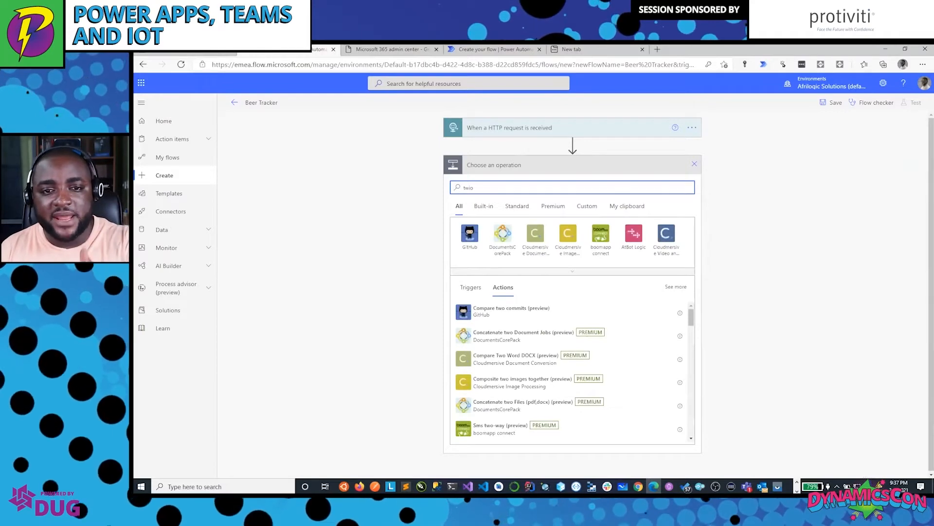
{"action": "key", "text": "BackSpace"}
{"action": "key", "text": "BackSpace"}
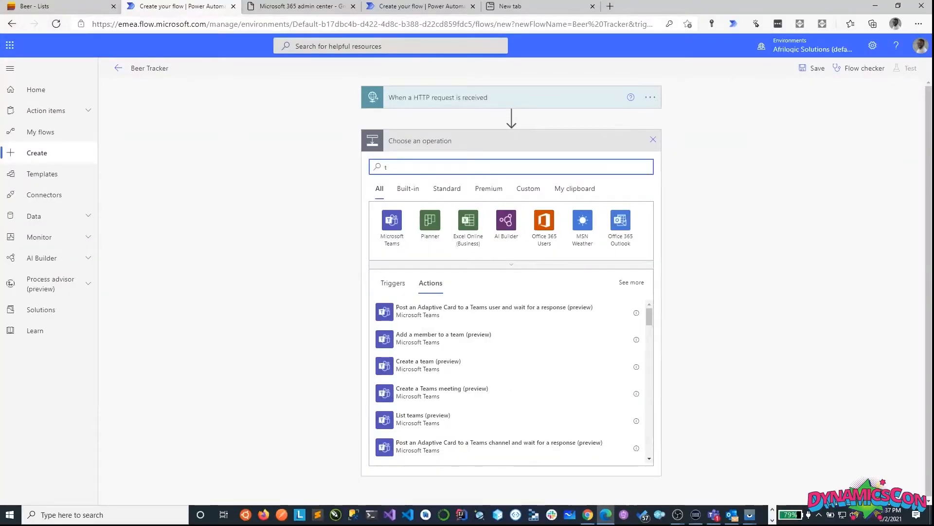
{"action": "type", "text": "wio"}
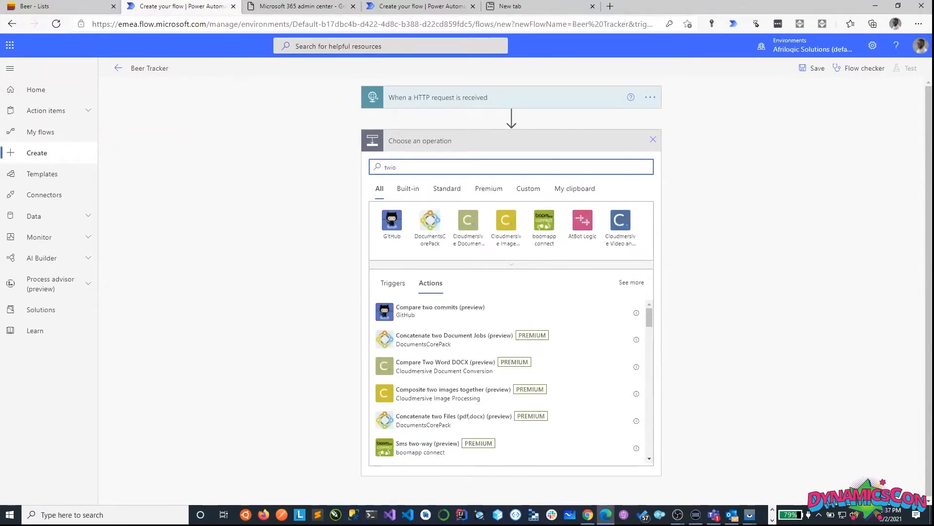
{"action": "type", "text": "lio"}
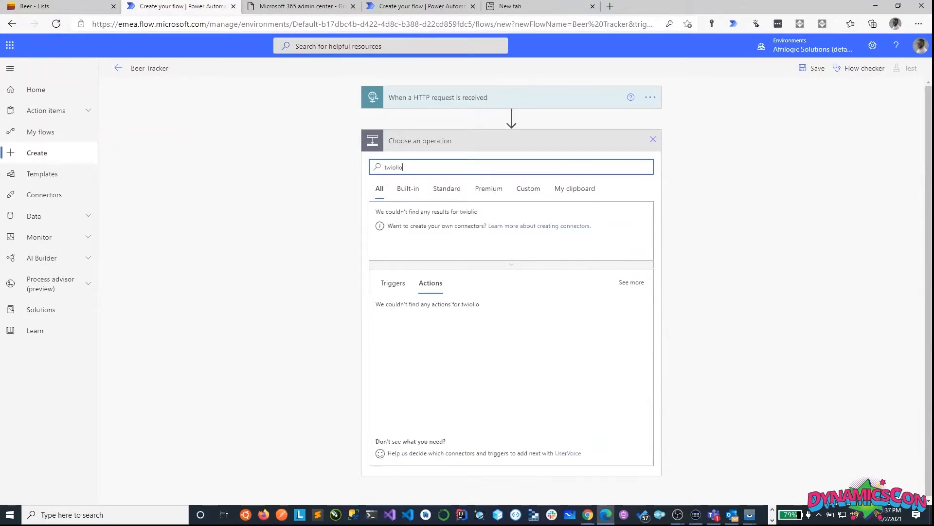
{"action": "key", "text": "BackSpace"}
{"action": "key", "text": "BackSpace"}
{"action": "key", "text": "BackSpace"}
{"action": "key", "text": "BackSpace"}
{"action": "type", "text": "lio"}
{"action": "left_click", "coordinate": [395, 221]}
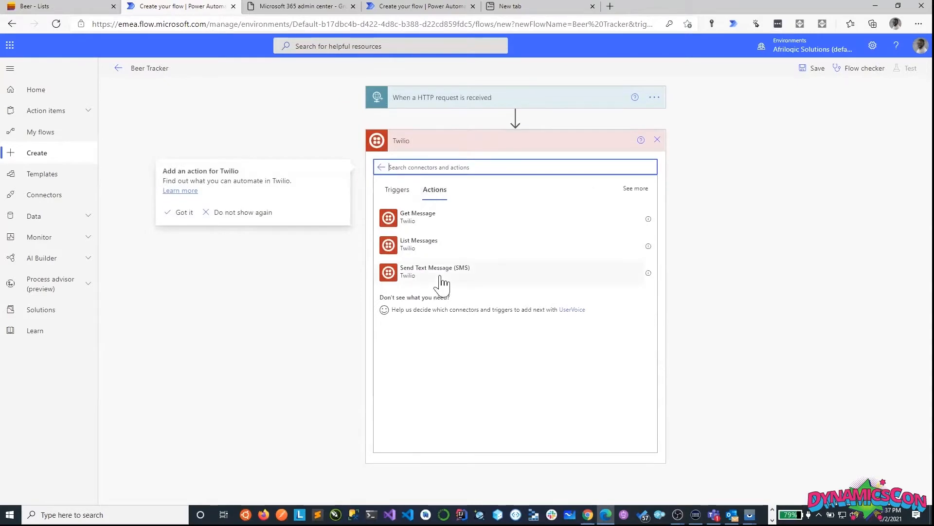
{"action": "left_click", "coordinate": [442, 282]}
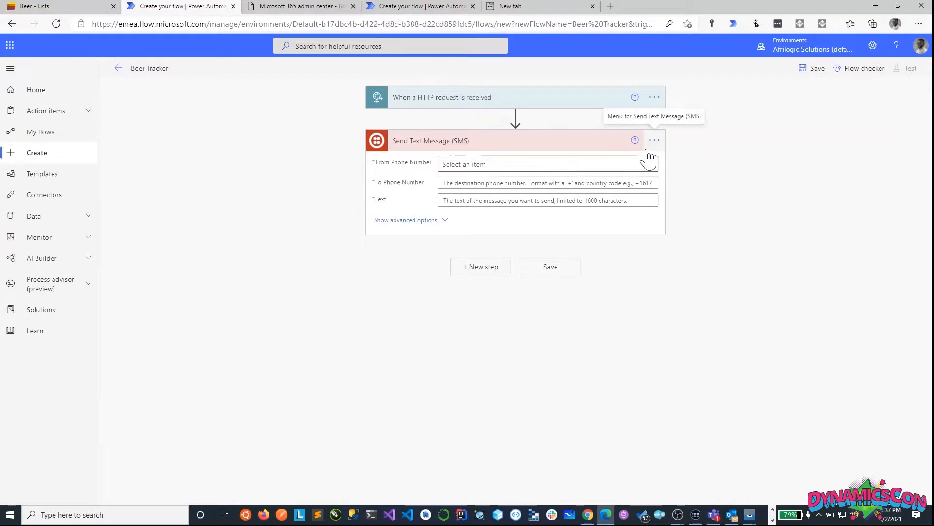
Set the SMS sender to US Number, enter the recipient's phone number, and write the text "Testing my demo flow"
{"action": "left_click", "coordinate": [538, 165]}
{"action": "left_click", "coordinate": [456, 229]}
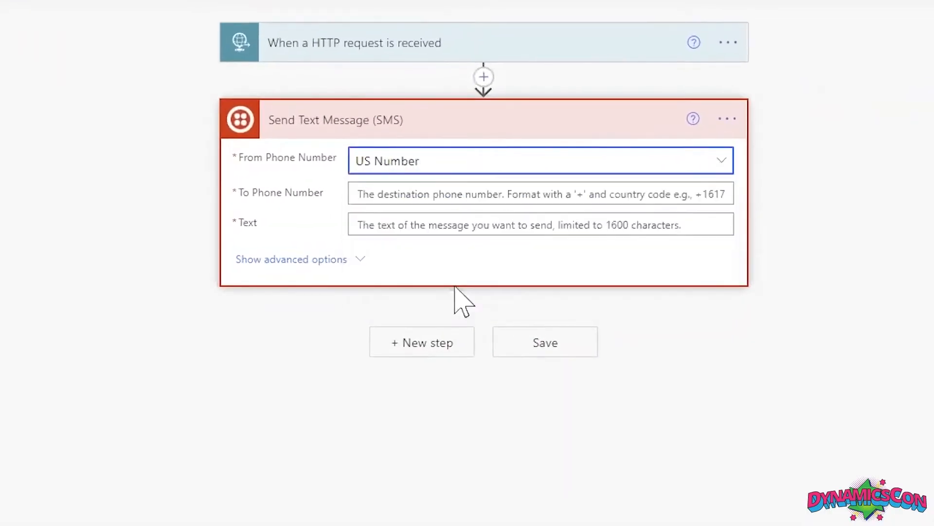
{"action": "left_click", "coordinate": [456, 194]}
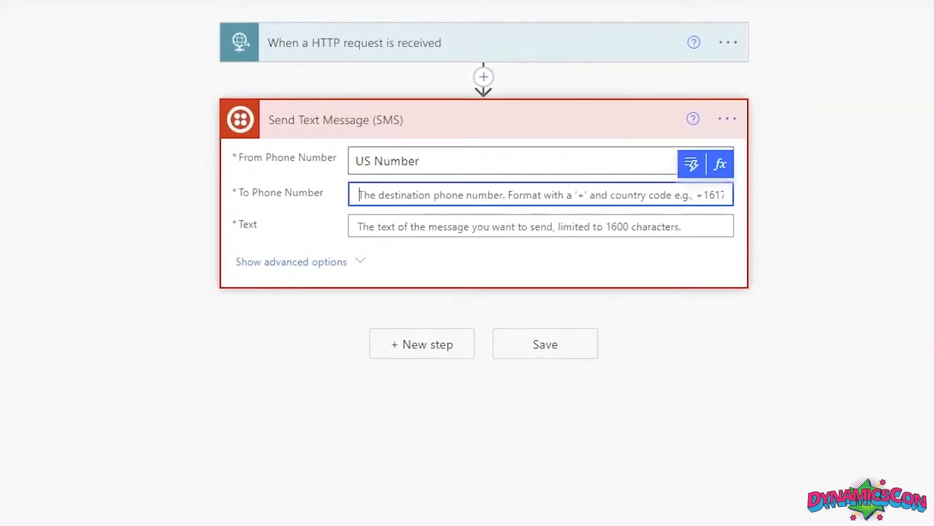
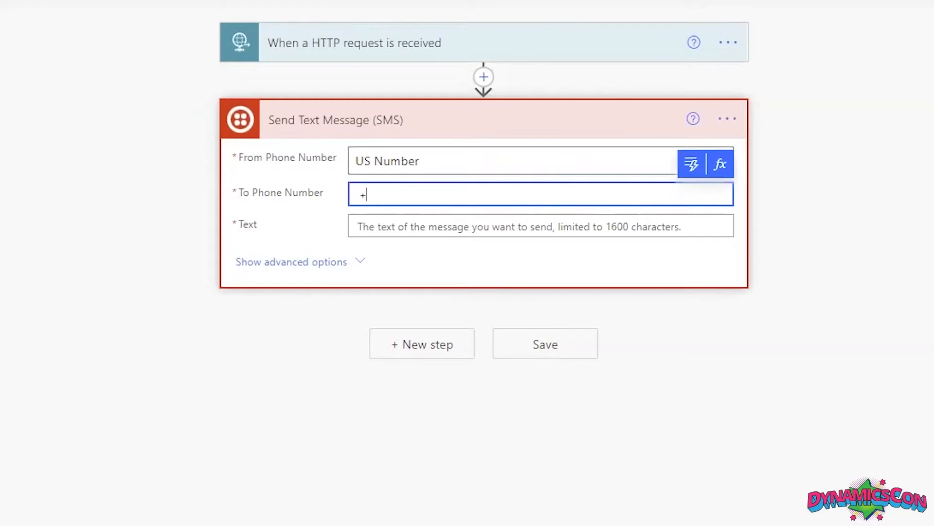
{"action": "left_click", "coordinate": [451, 229]}
{"action": "type", "text": "Testing my demo flow"}
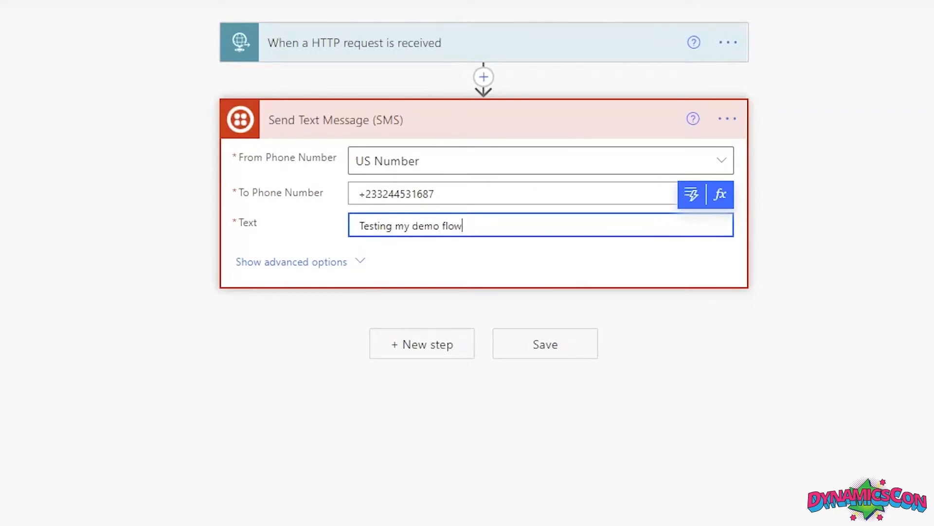
{"action": "left_click", "coordinate": [499, 120]}
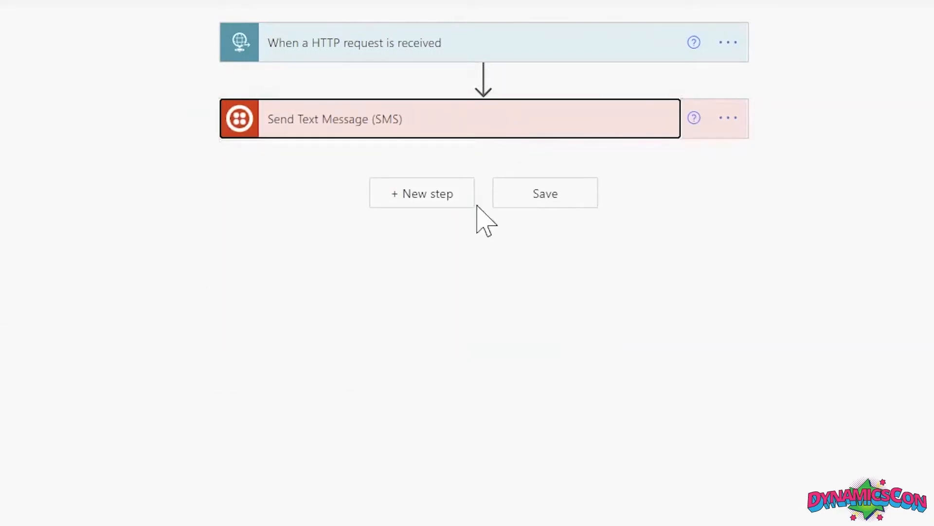
Save the Beer Tracker flow and copy the HTTP POST URL of its request trigger
{"action": "left_click", "coordinate": [549, 195]}
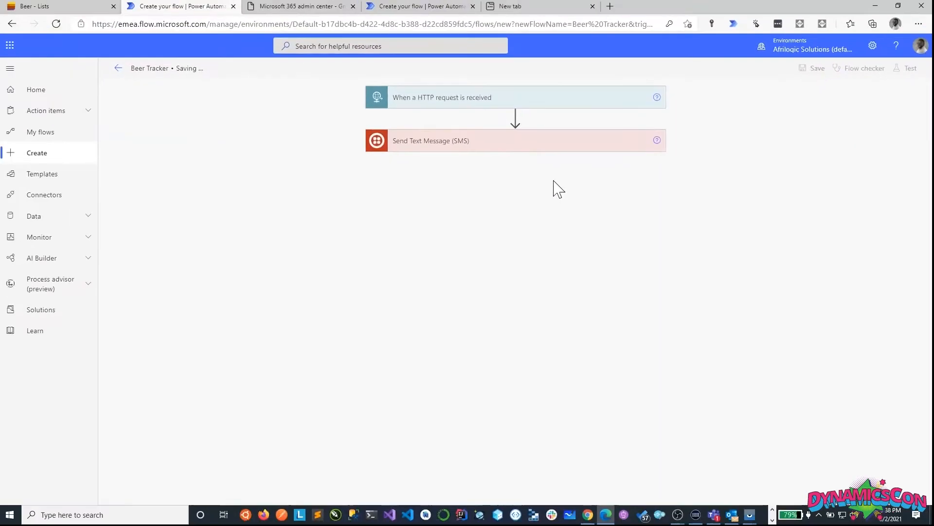
{"action": "left_click", "coordinate": [586, 108]}
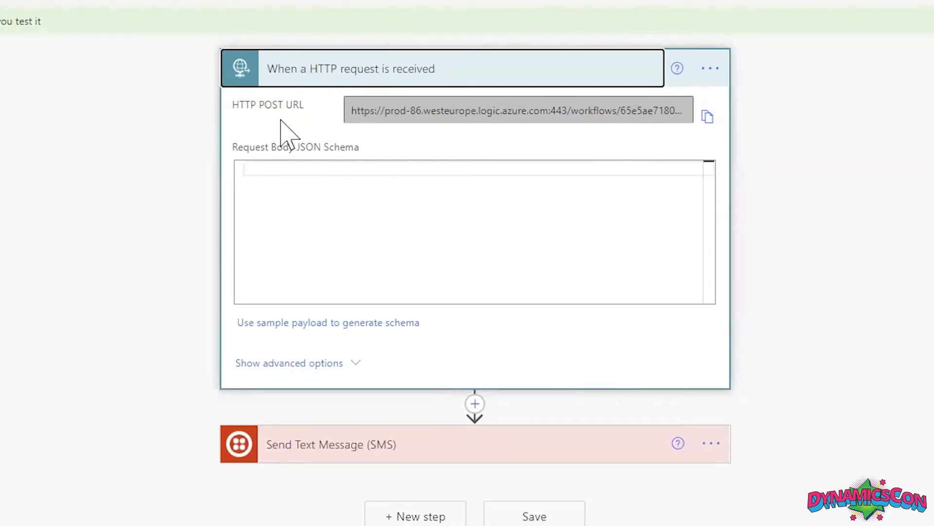
{"action": "left_click", "coordinate": [707, 117]}
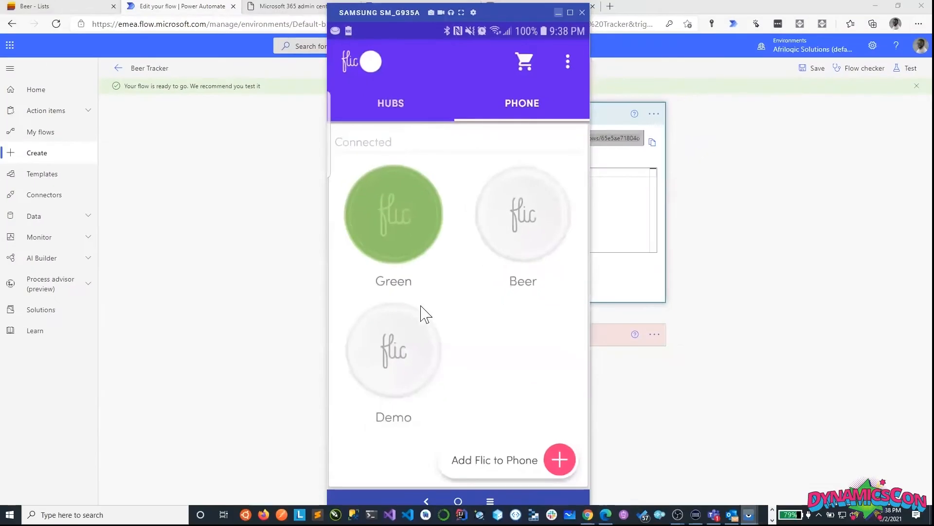
In the mirrored phone's Flic app, choose the advanced Internet Request action for the Beer button's Click event
{"action": "left_click", "coordinate": [532, 228]}
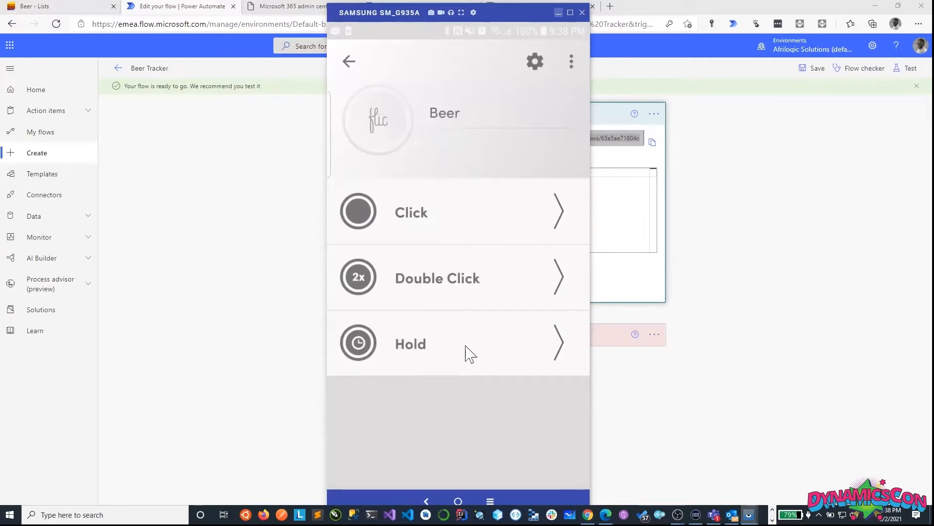
{"action": "left_click", "coordinate": [564, 208]}
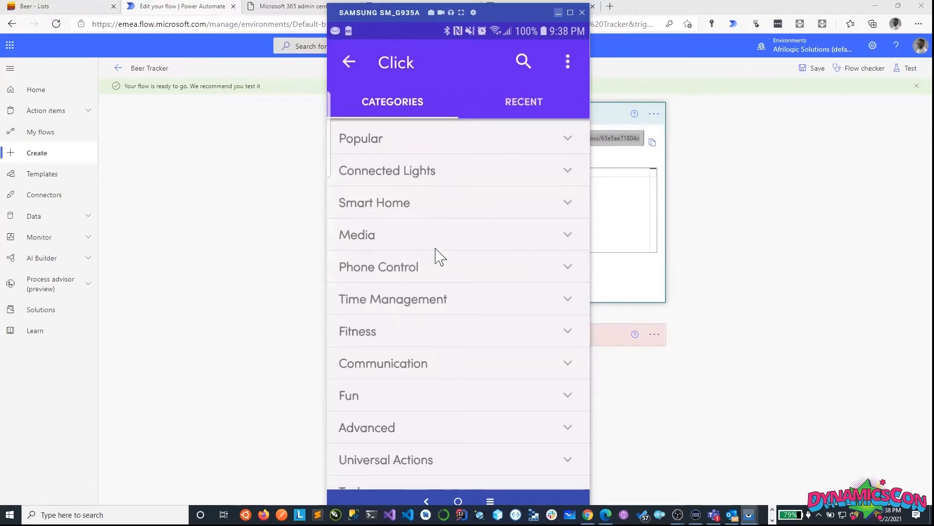
{"action": "scroll", "coordinate": [436, 256], "scroll_direction": "down", "scroll_amount": 3}
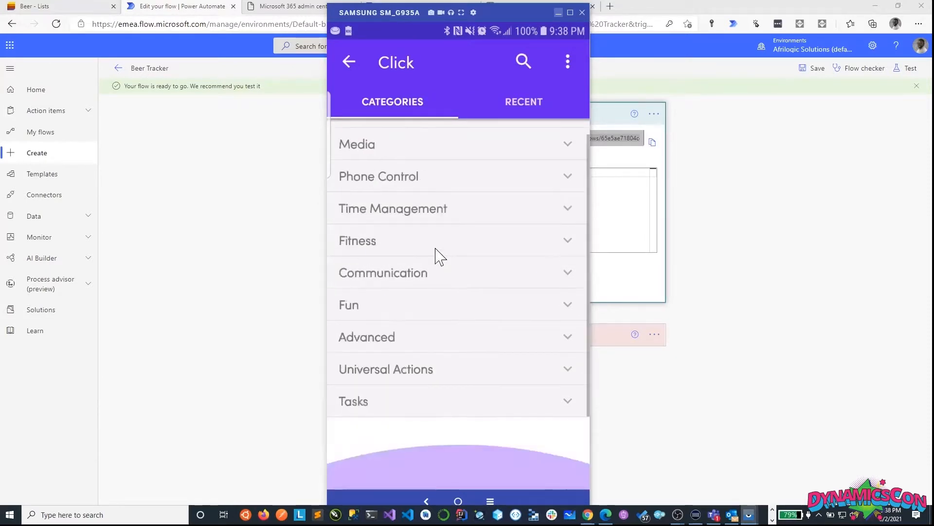
{"action": "left_click", "coordinate": [568, 337]}
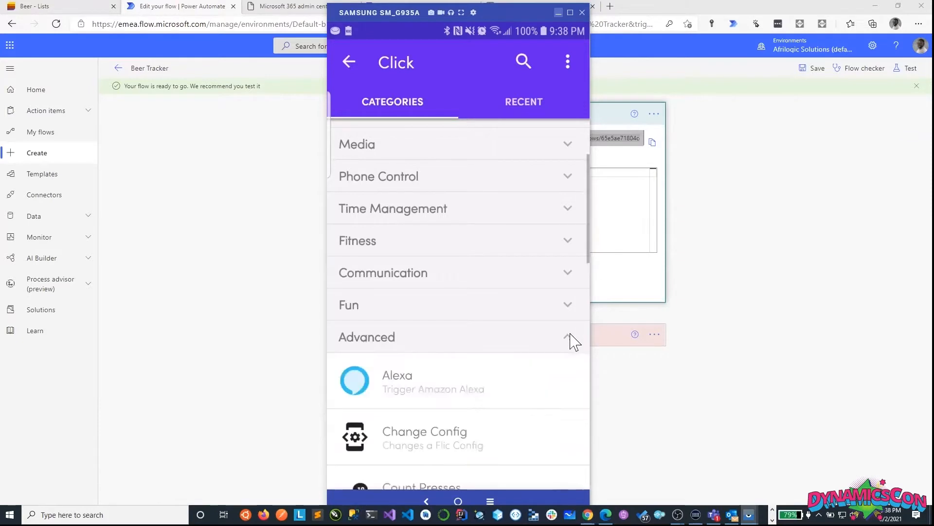
{"action": "scroll", "coordinate": [469, 323], "scroll_direction": "down", "scroll_amount": 3}
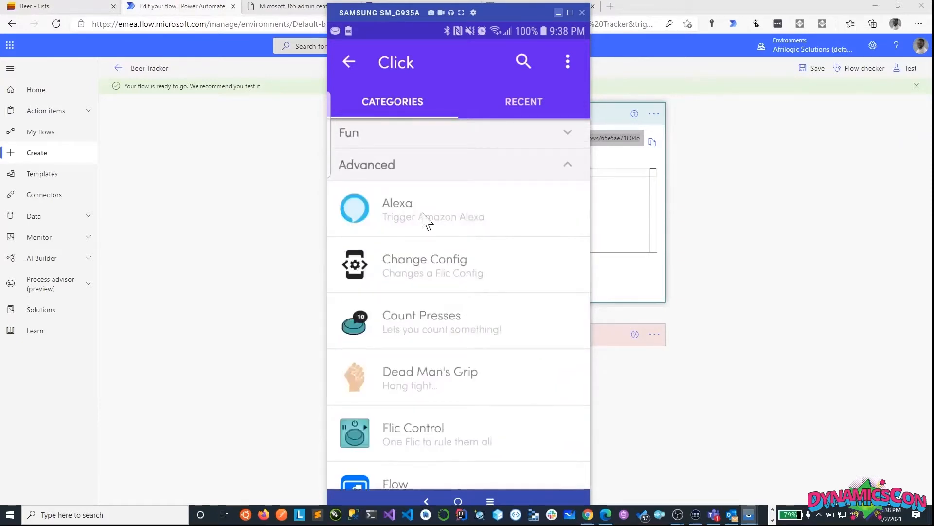
{"action": "scroll", "coordinate": [382, 323], "scroll_direction": "down", "scroll_amount": 3}
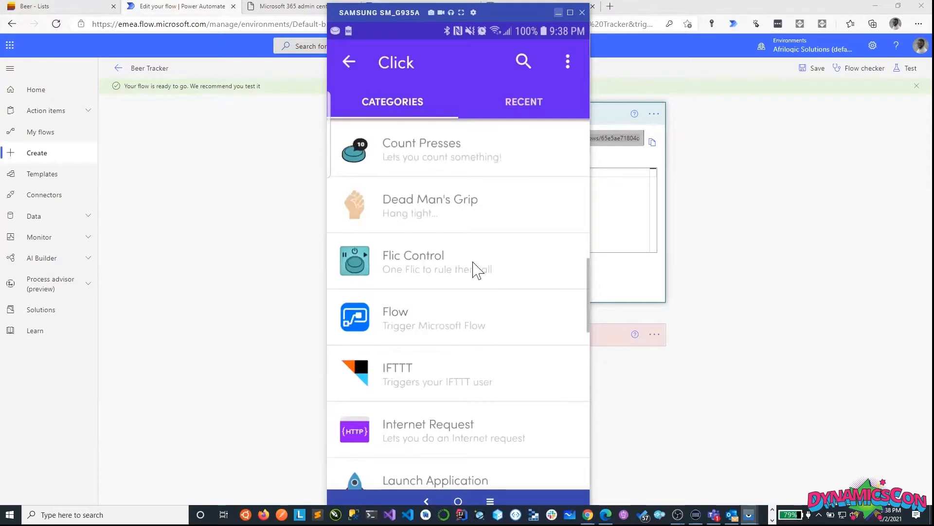
{"action": "scroll", "coordinate": [424, 304], "scroll_direction": "down", "scroll_amount": 4}
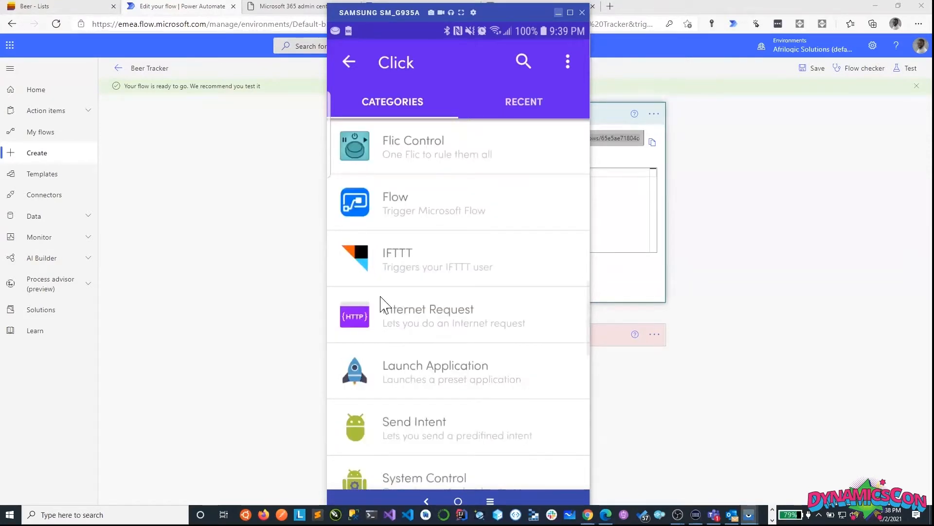
{"action": "left_click", "coordinate": [456, 320]}
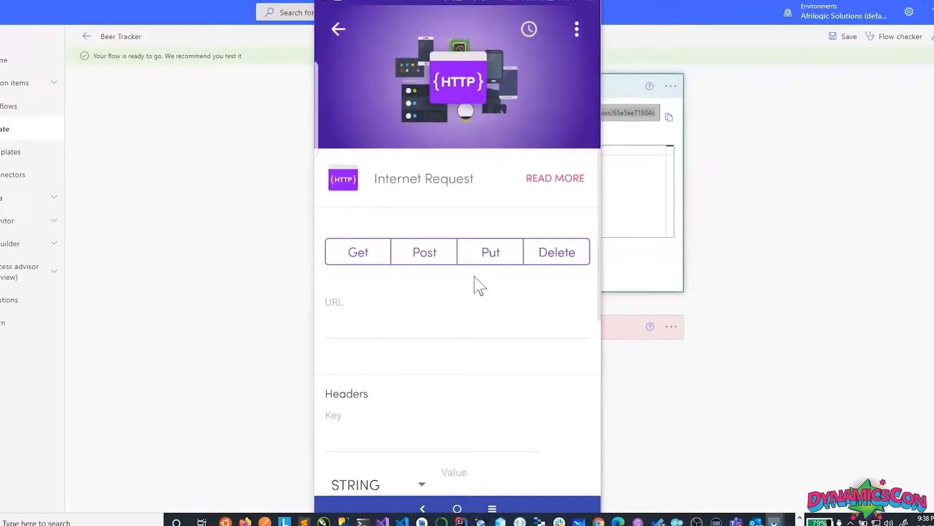
Set the Internet Request method to Post and enter the flow's copied HTTP POST URL, including its access signature, as the request URL
{"action": "left_click", "coordinate": [417, 191]}
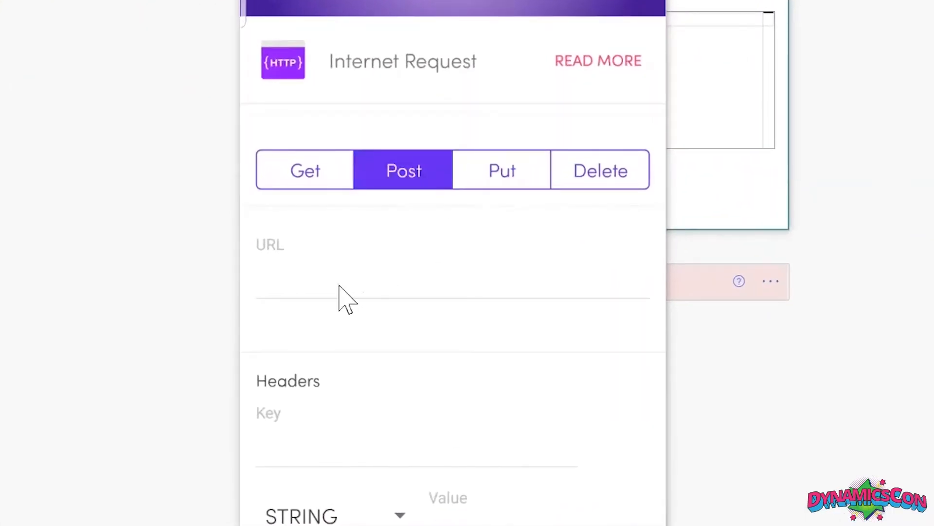
{"action": "left_click", "coordinate": [347, 292]}
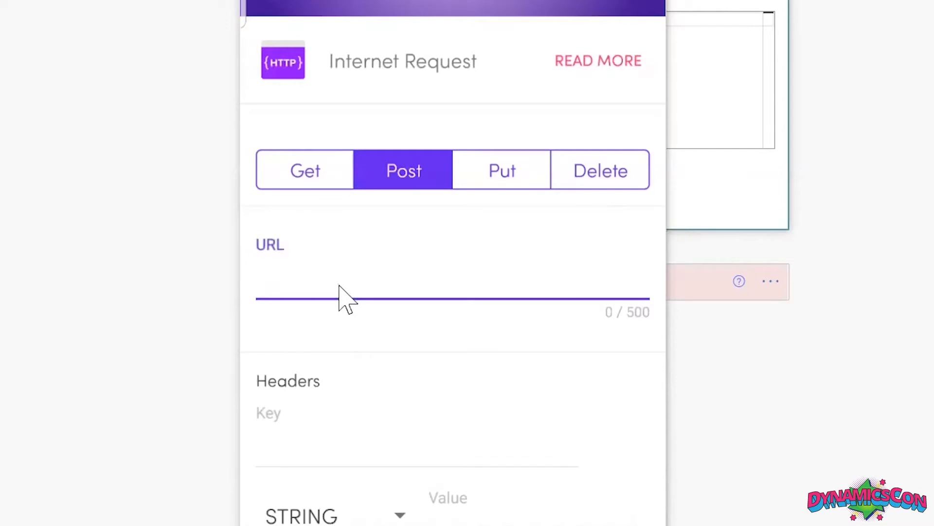
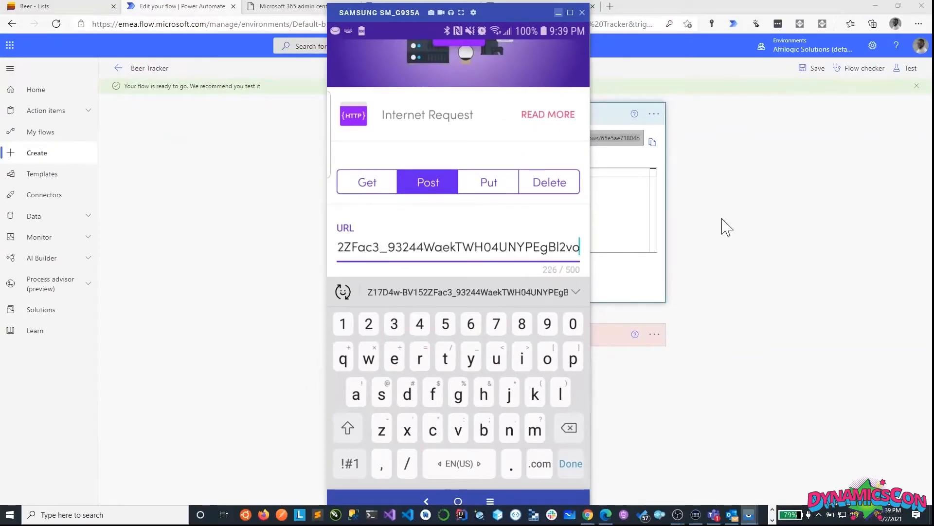
Finish the URL entry and save the Internet Request action on the Beer button's Click event
{"action": "left_click", "coordinate": [505, 126]}
{"action": "left_click", "coordinate": [573, 464]}
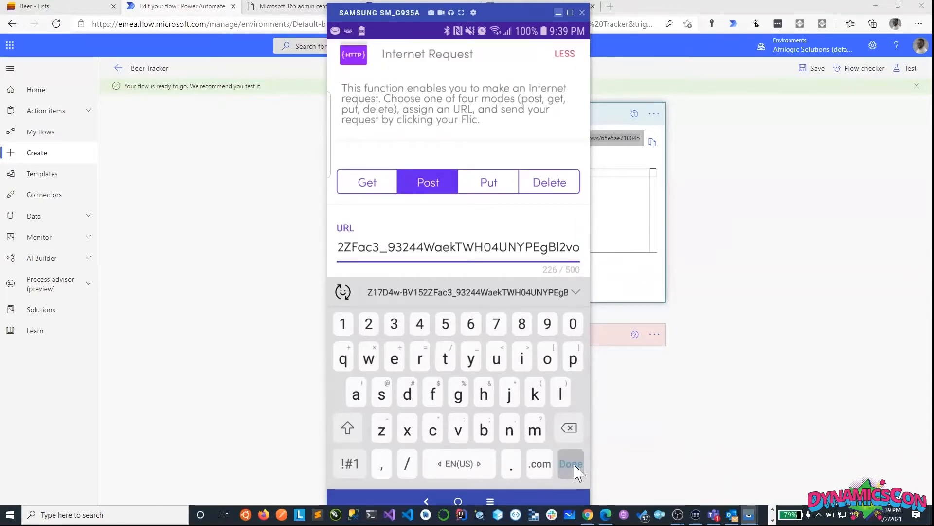
{"action": "scroll", "coordinate": [534, 439], "scroll_direction": "down", "scroll_amount": 6}
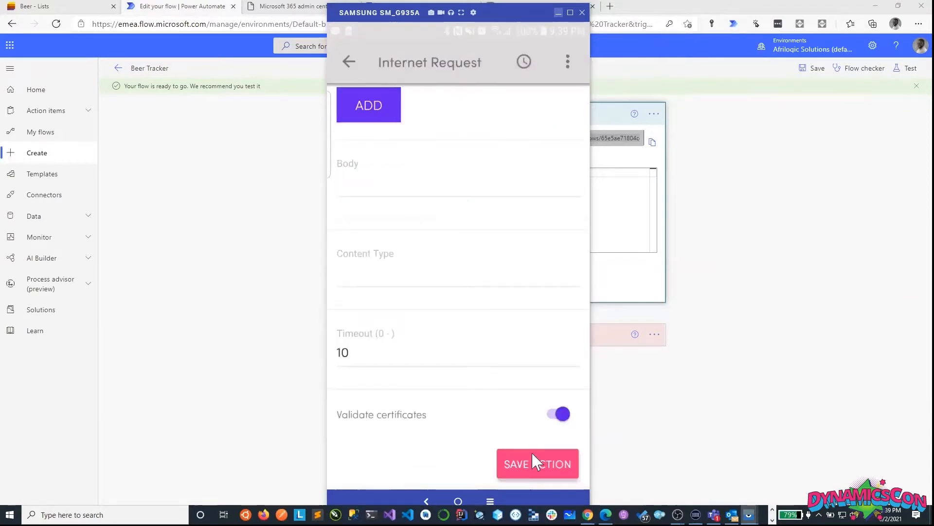
{"action": "left_click", "coordinate": [540, 465]}
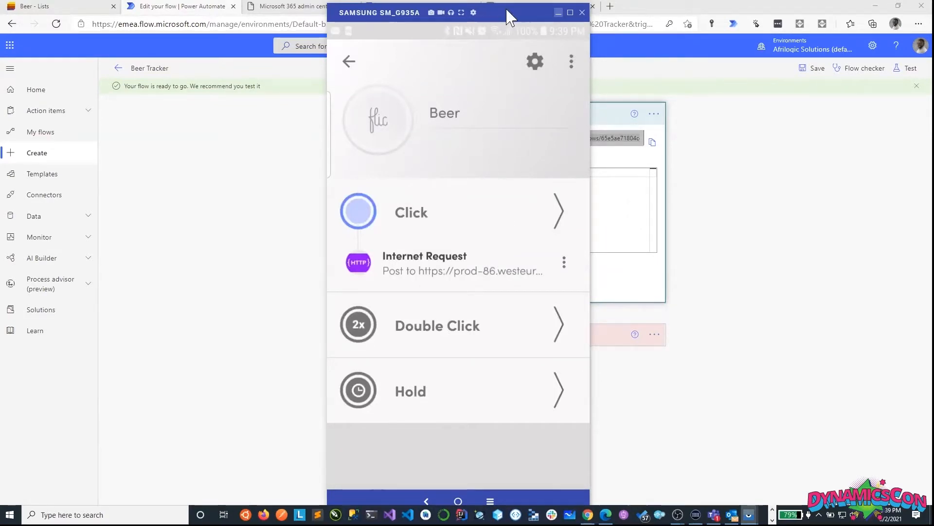
Move the mirrored phone window aside to reveal the flow and save the Beer Tracker flow again
{"action": "left_click_drag", "start_coordinate": [507, 17], "coordinate": [284, 30]}
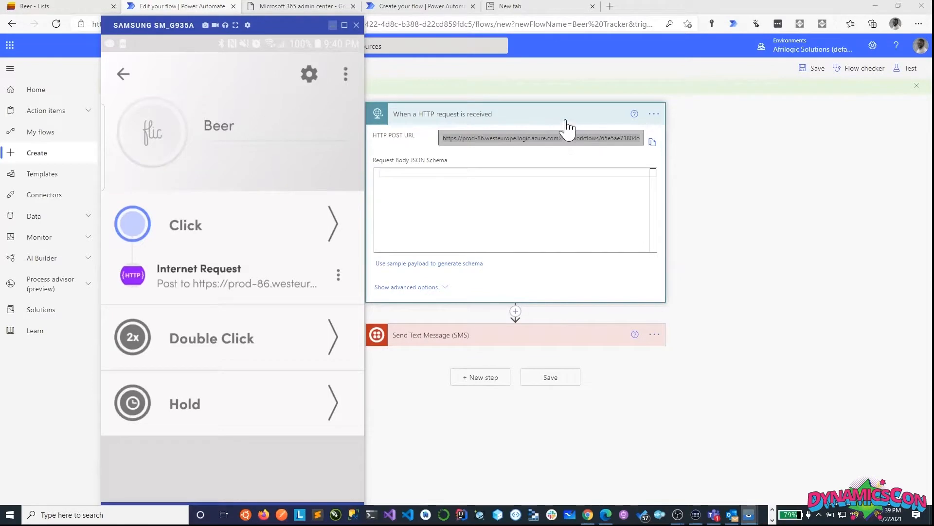
{"action": "left_click", "coordinate": [816, 72]}
{"action": "left_click", "coordinate": [816, 72]}
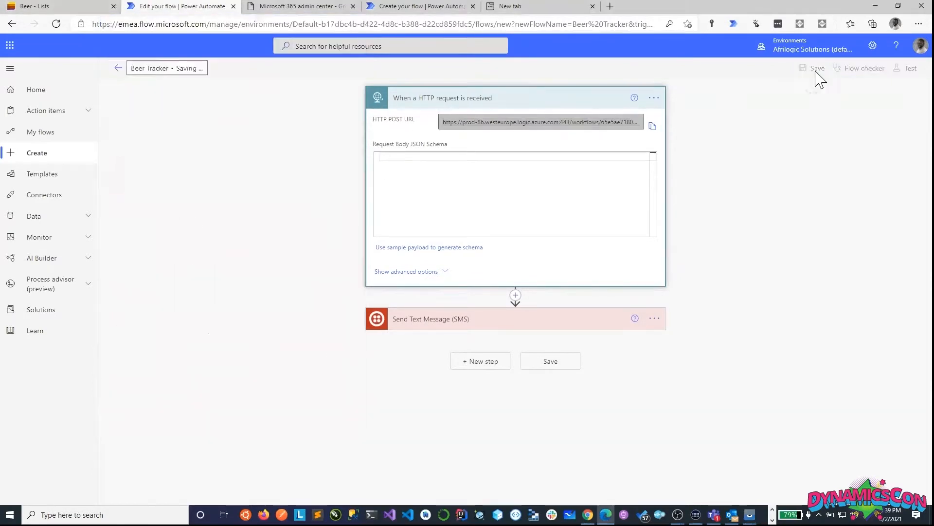
Bring the mirrored phone to the front to check its text messages for the flow's SMS, and minimize it
{"action": "mouse_move", "coordinate": [748, 514]}
{"action": "left_click", "coordinate": [778, 479]}
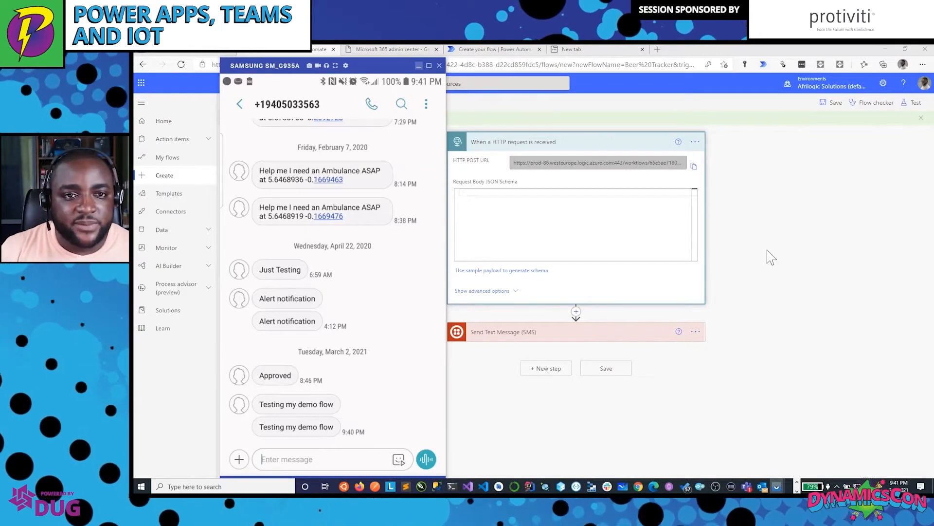
{"action": "left_click", "coordinate": [419, 65]}
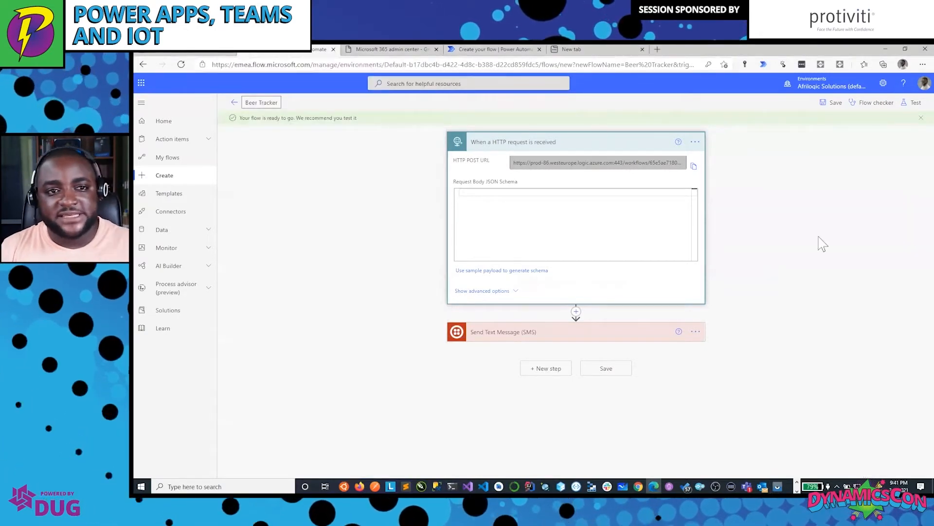
Collapse the HTTP request trigger card in the flow and review the Beer list's count and restock columns
{"action": "left_click", "coordinate": [200, 52]}
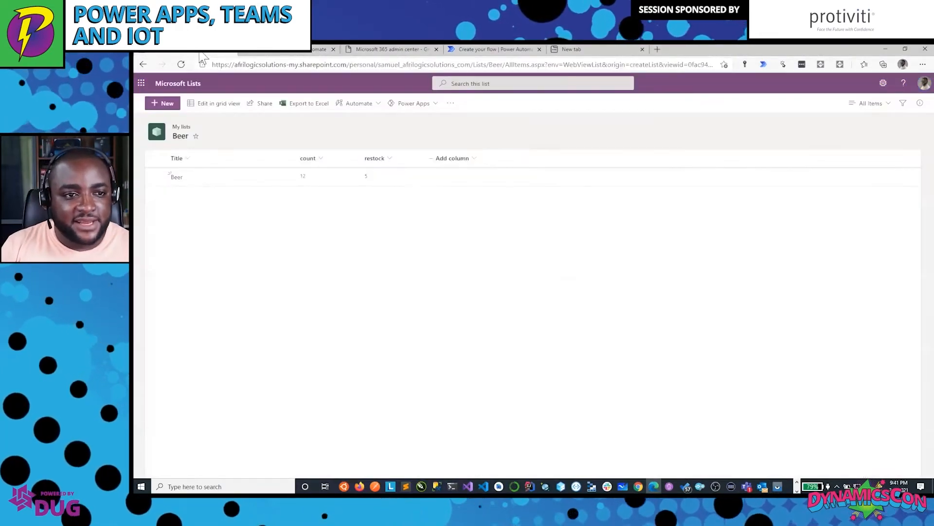
{"action": "left_click", "coordinate": [272, 54]}
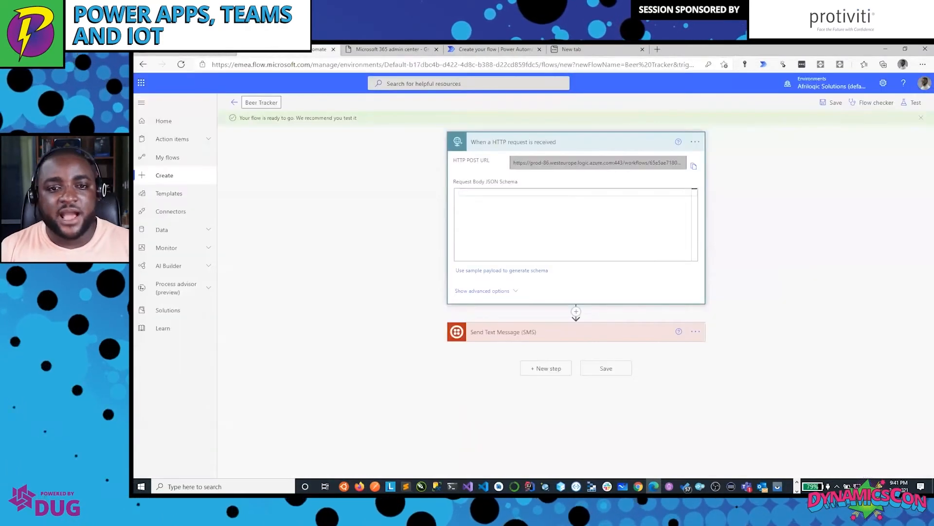
{"action": "left_click", "coordinate": [600, 146]}
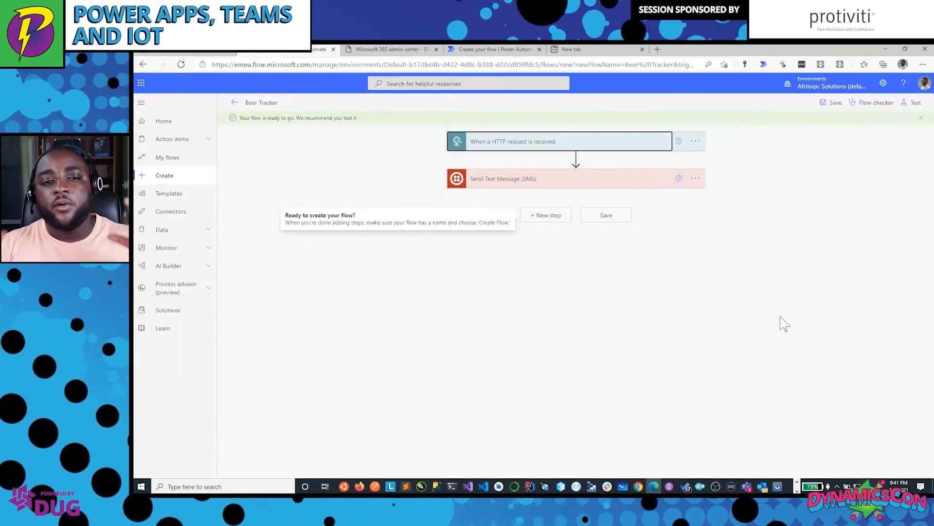
{"action": "left_click", "coordinate": [587, 311]}
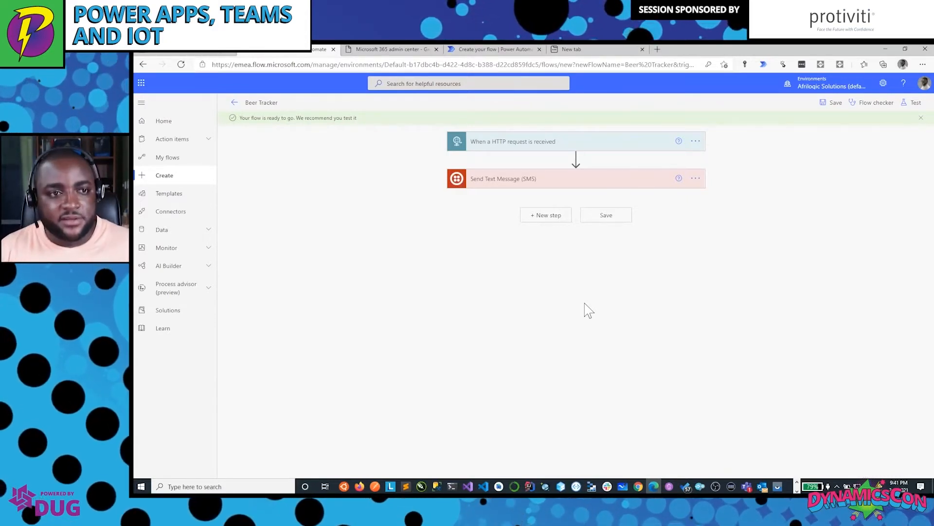
{"action": "left_click", "coordinate": [179, 52]}
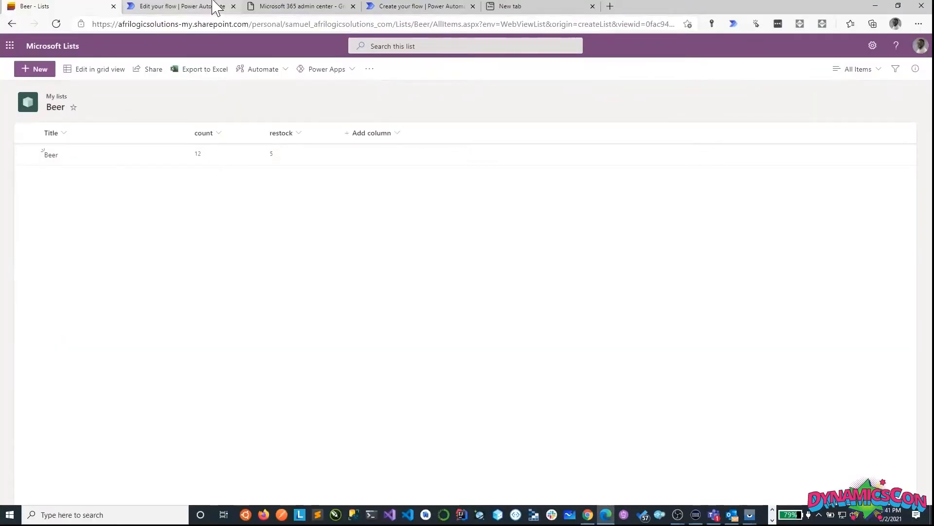
In the Beer Tracker flow, insert an Initialize variable action between the HTTP request trigger and the Send Text Message (SMS) action
{"action": "left_click", "coordinate": [216, 7]}
{"action": "left_click", "coordinate": [512, 132]}
{"action": "left_click", "coordinate": [518, 148]}
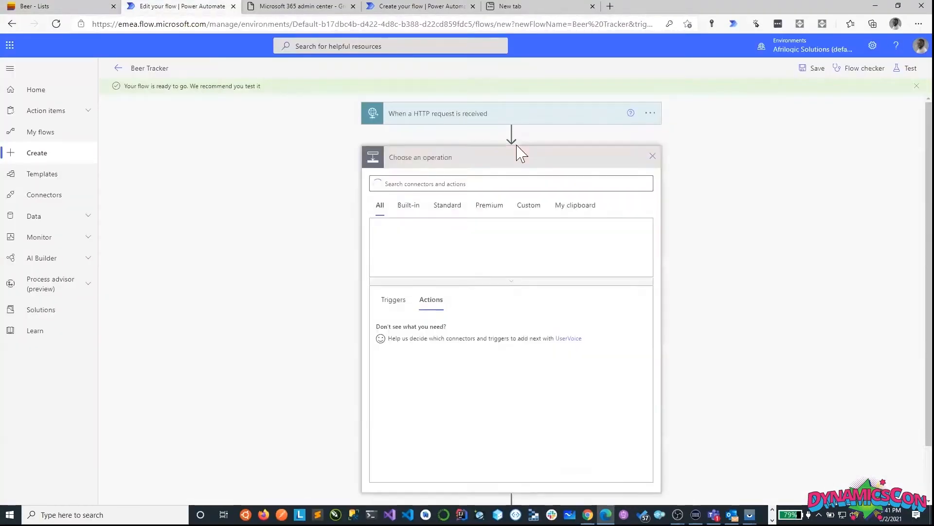
{"action": "type", "text": "in"}
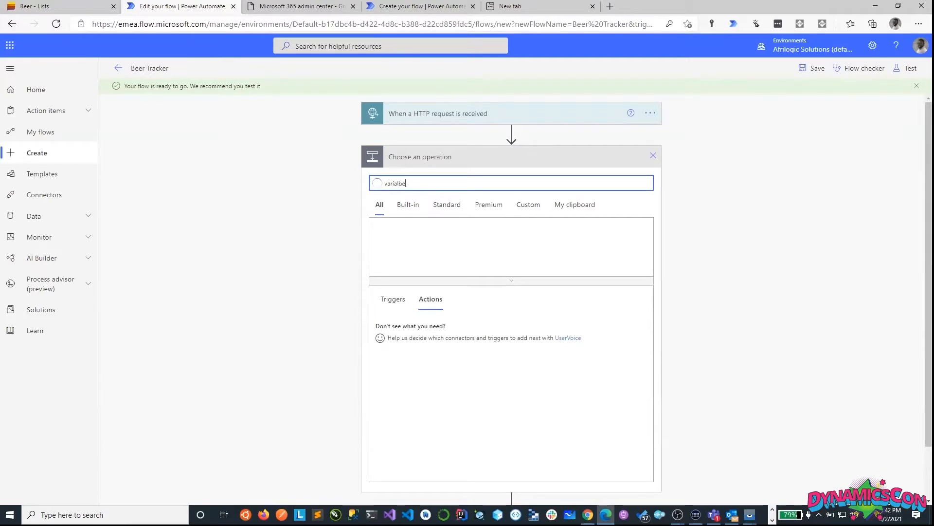
{"action": "key", "text": "BackSpace"}
{"action": "type", "text": "l"}
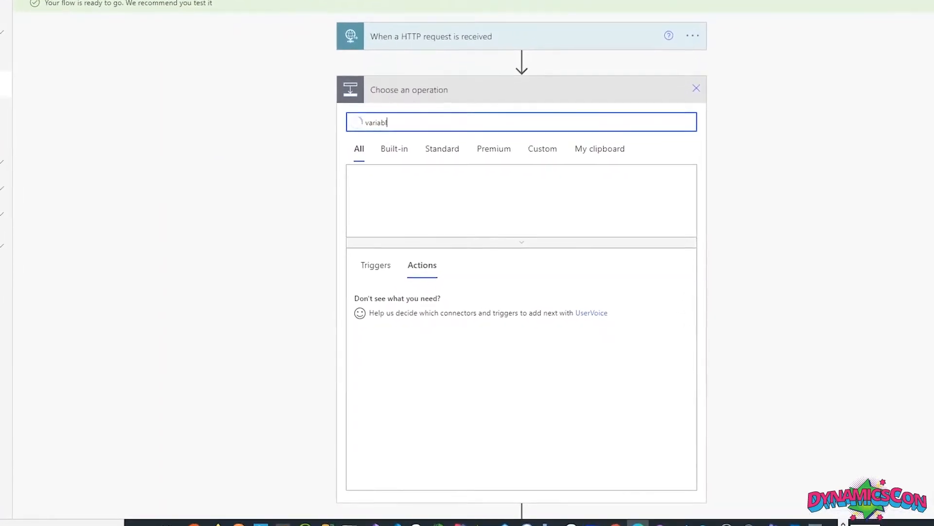
{"action": "type", "text": "e"}
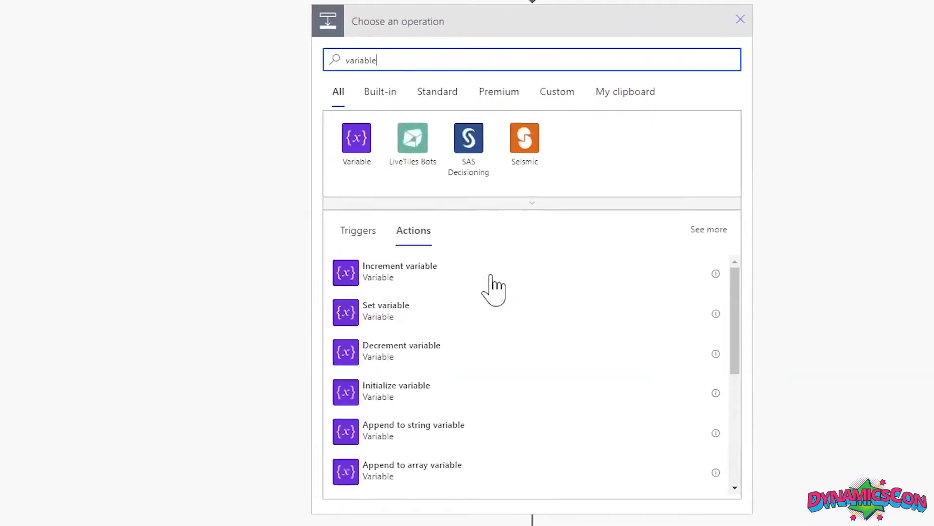
{"action": "left_click", "coordinate": [433, 389]}
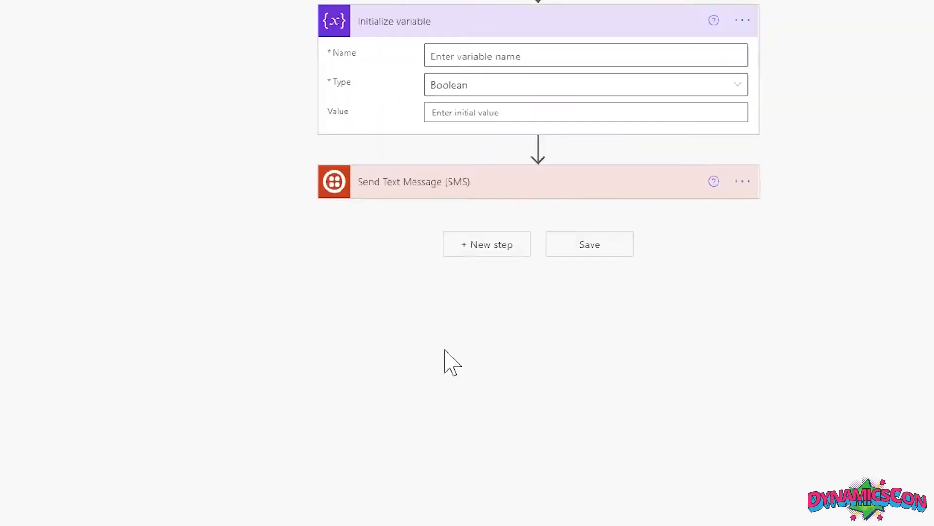
Rename the Initialize variable action to "Beer Counter Variable"
{"action": "left_click", "coordinate": [743, 21]}
{"action": "left_click", "coordinate": [826, 45]}
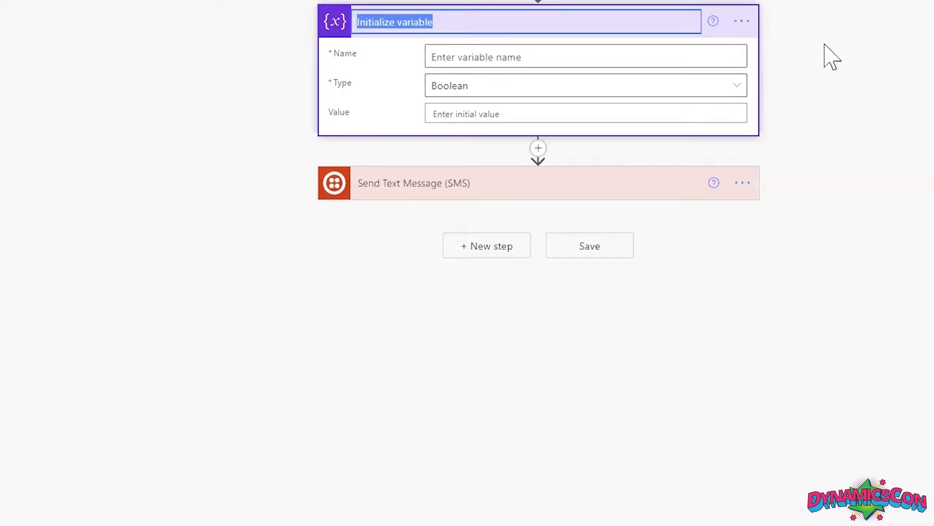
{"action": "type", "text": "Beer Cou"}
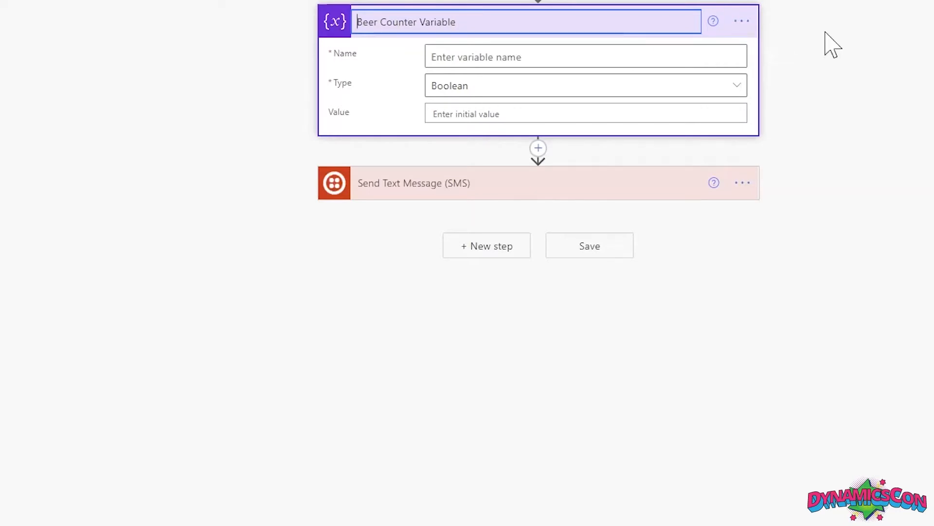
Name the variable varCount, set its type to Integer, and collapse the action's card
{"action": "left_click", "coordinate": [525, 56]}
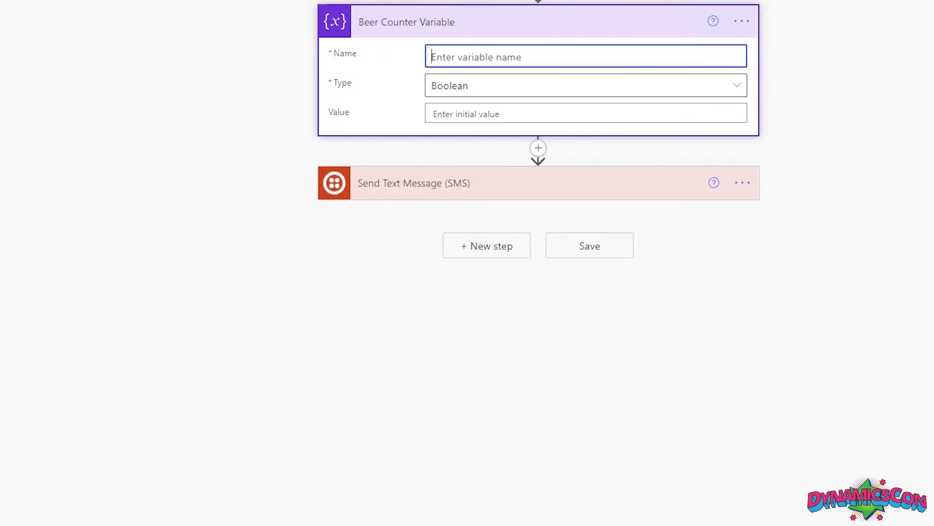
{"action": "type", "text": "varCount"}
{"action": "left_click", "coordinate": [502, 80]}
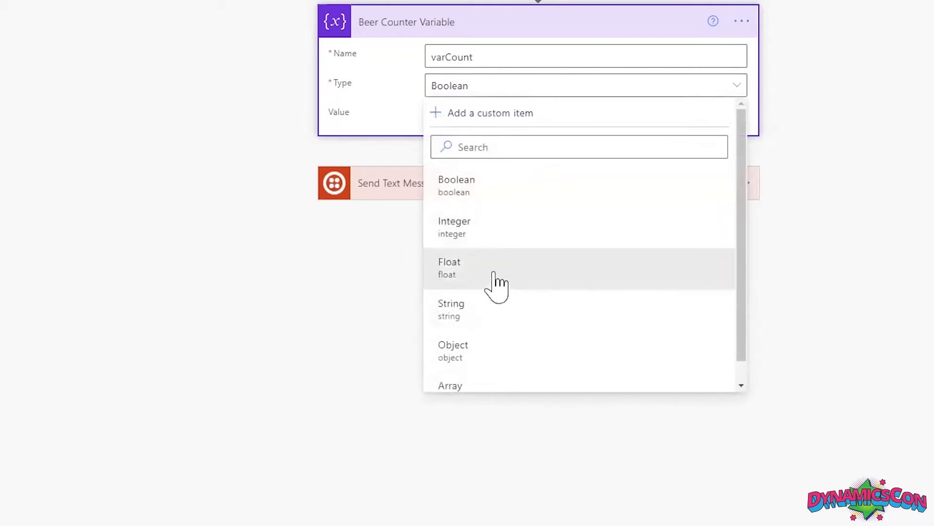
{"action": "left_click", "coordinate": [505, 250]}
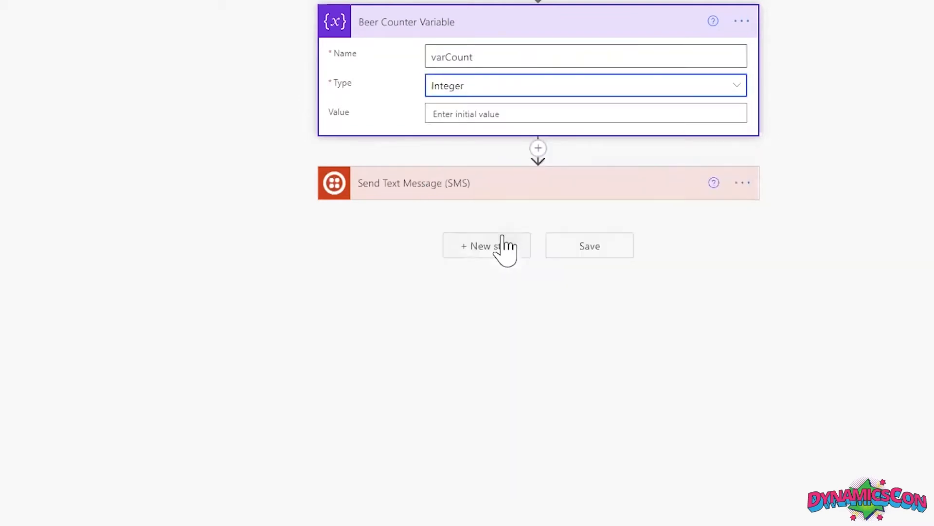
{"action": "left_click", "coordinate": [606, 29]}
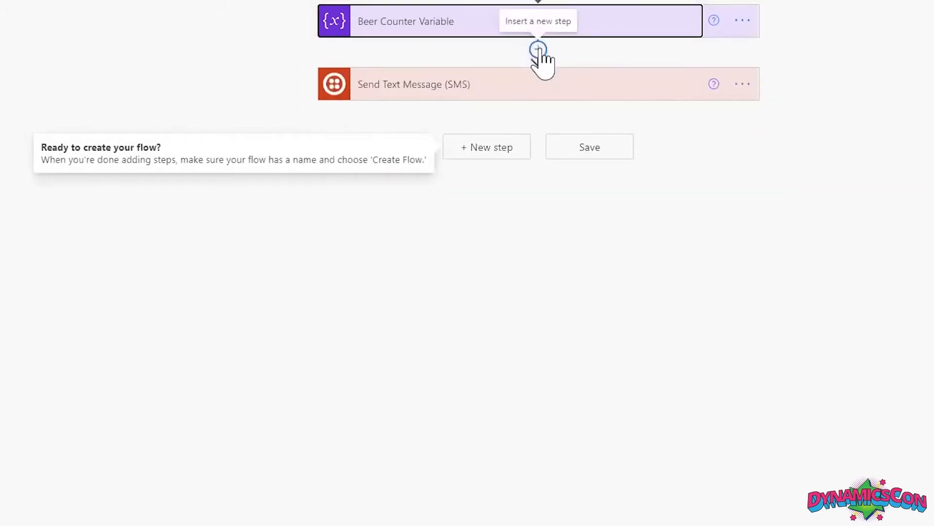
Insert an Initialize variable action between Beer Counter Variable and the Send Text Message (SMS) action
{"action": "left_click", "coordinate": [538, 50]}
{"action": "left_click", "coordinate": [541, 75]}
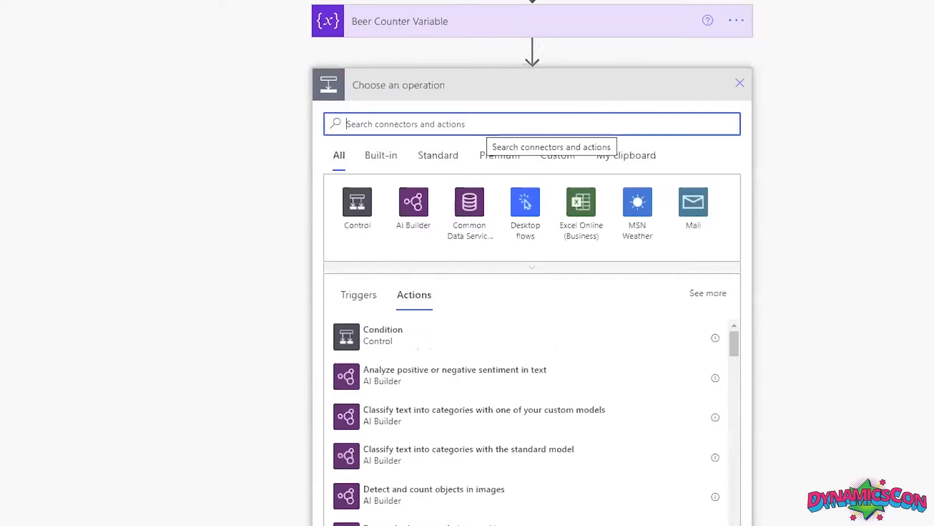
{"action": "scroll", "coordinate": [435, 377], "scroll_direction": "down", "scroll_amount": 1}
{"action": "scroll", "coordinate": [438, 379], "scroll_direction": "up", "scroll_amount": 1}
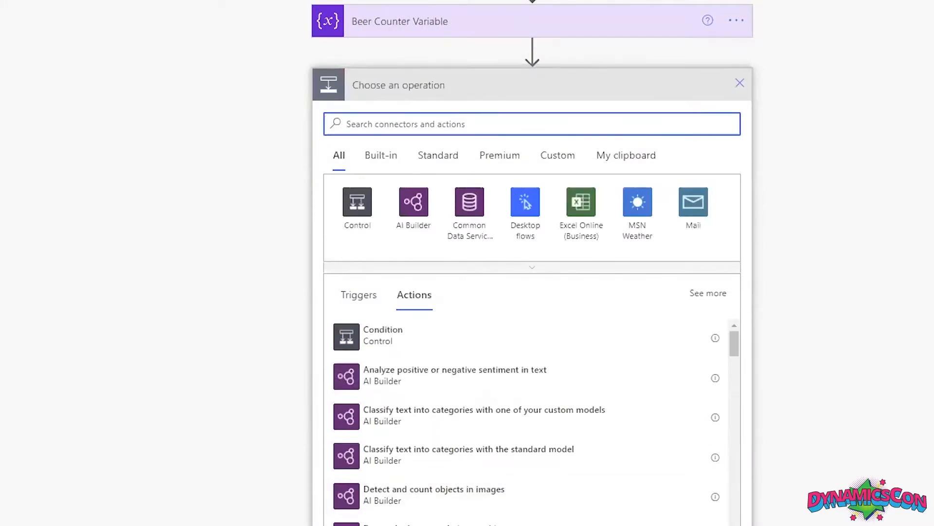
{"action": "type", "text": "varaible"}
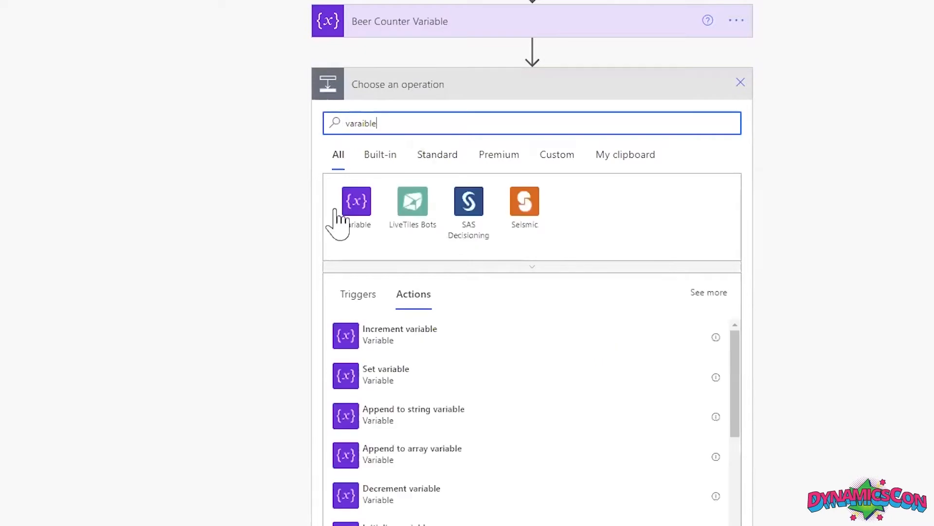
{"action": "scroll", "coordinate": [418, 491], "scroll_direction": "down", "scroll_amount": 2}
{"action": "left_click", "coordinate": [459, 479]}
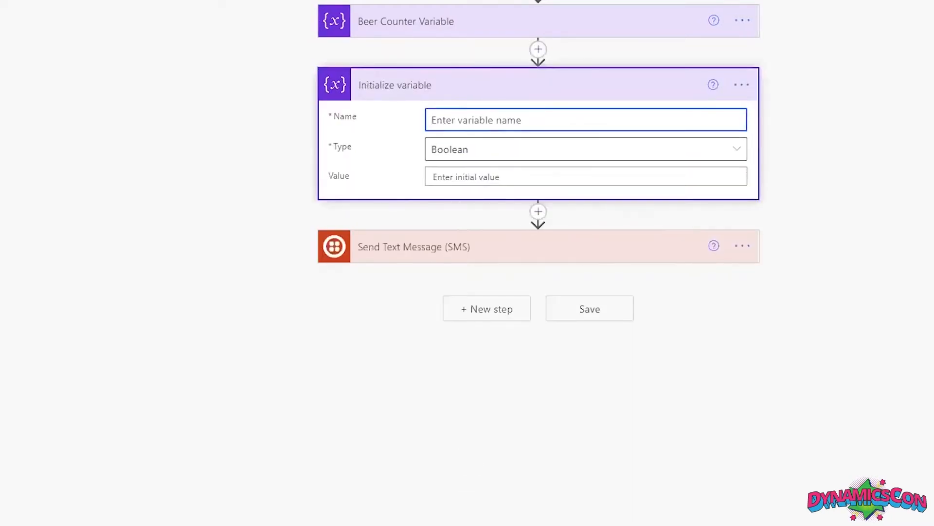
Name the new variable varRestock and set its type to Integer
{"action": "type", "text": "varRestock"}
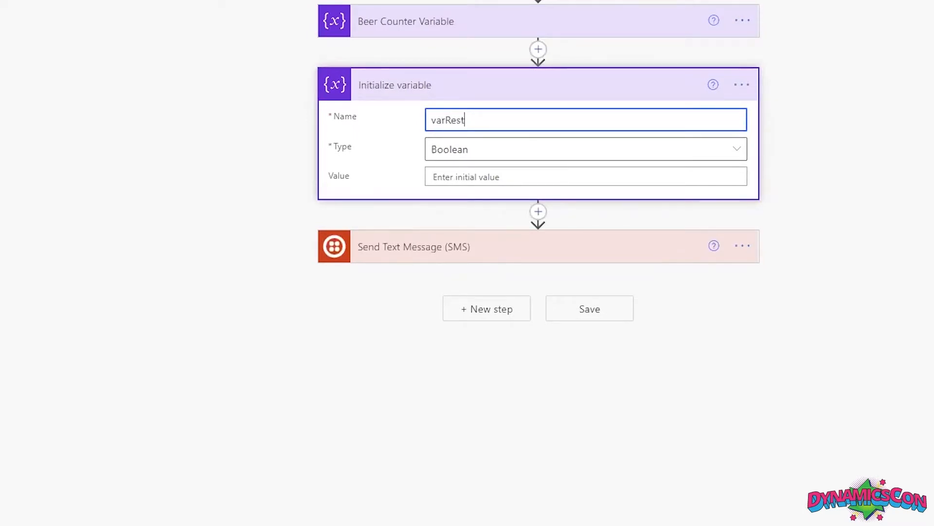
{"action": "left_click", "coordinate": [604, 151]}
{"action": "left_click", "coordinate": [541, 294]}
Rename the second Initialize variable action to "Restock variable" and collapse its card
{"action": "left_click", "coordinate": [742, 87]}
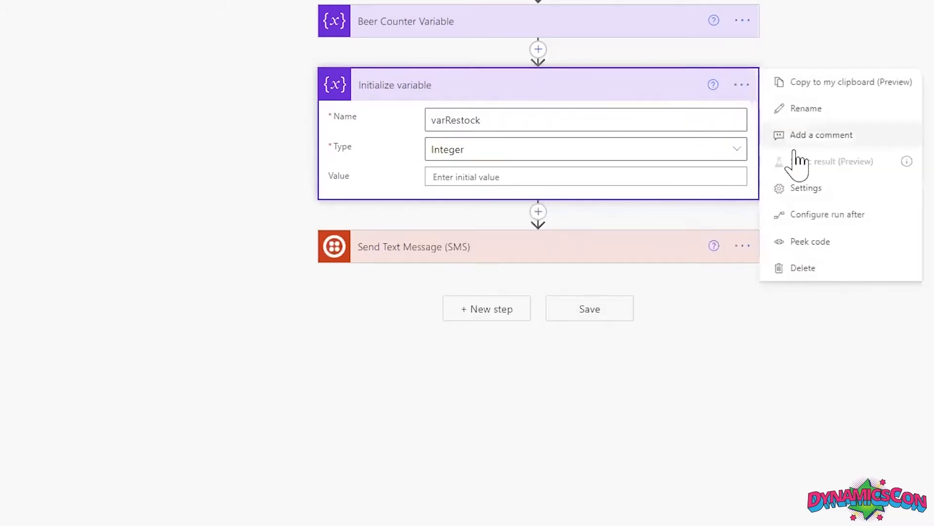
{"action": "left_click", "coordinate": [824, 109]}
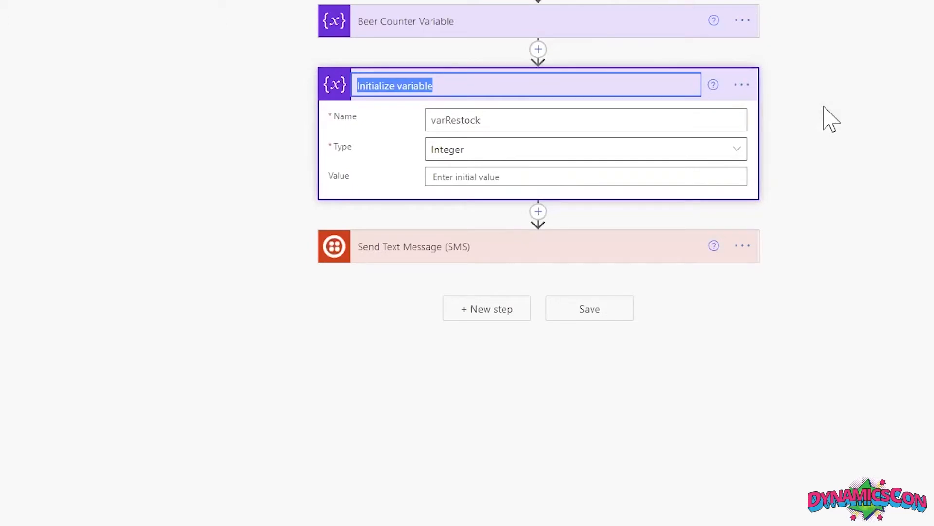
{"action": "type", "text": "Re"}
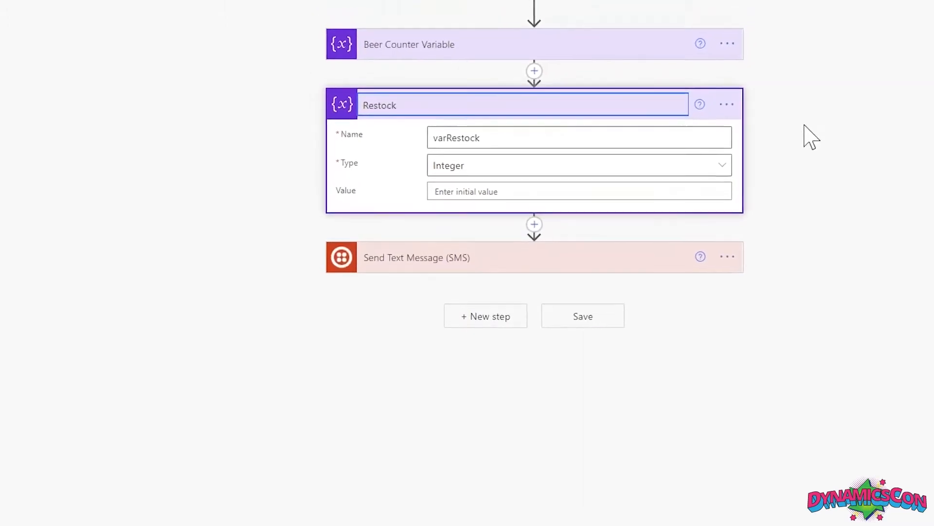
{"action": "type", "text": "stock variable"}
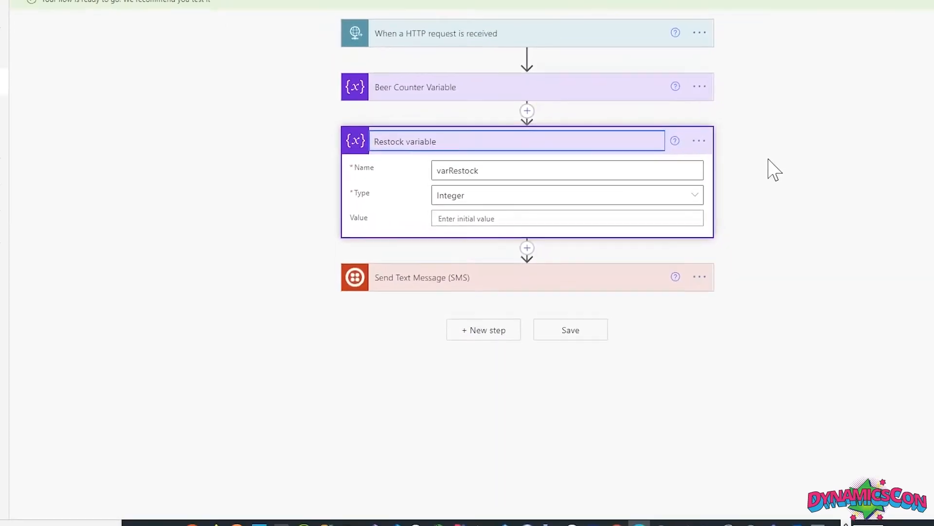
{"action": "left_click", "coordinate": [608, 150]}
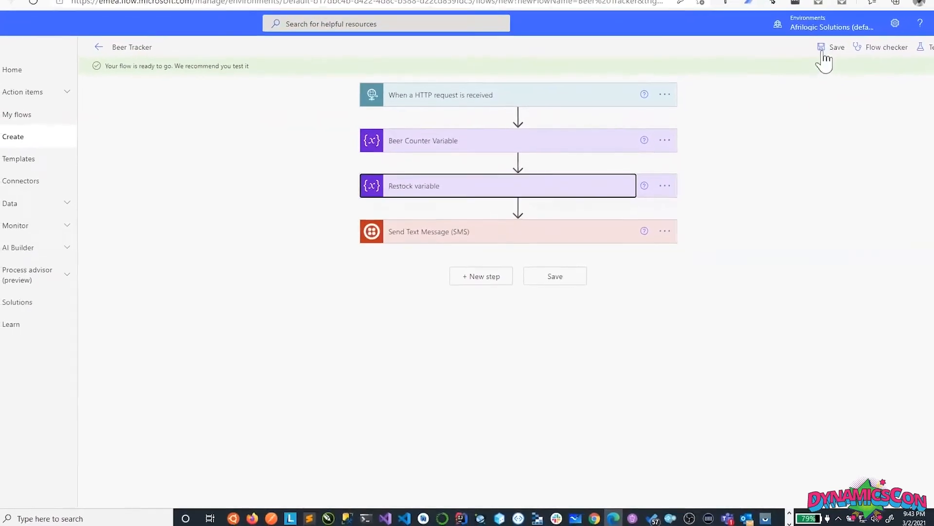
{"action": "left_click", "coordinate": [824, 51]}
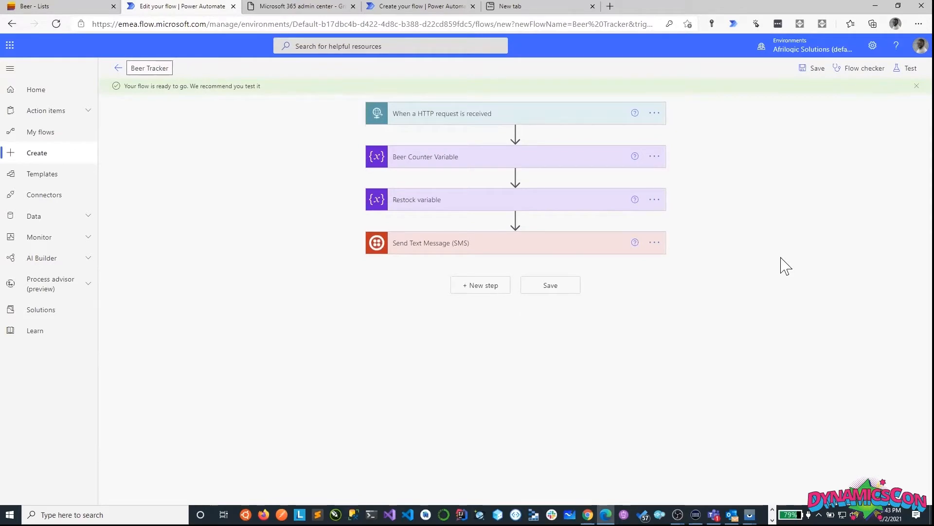
Start a new action between Restock variable and Send Text Message (SMS), search for "lists", and choose the SharePoint connector
{"action": "left_click", "coordinate": [515, 220]}
{"action": "left_click", "coordinate": [516, 235]}
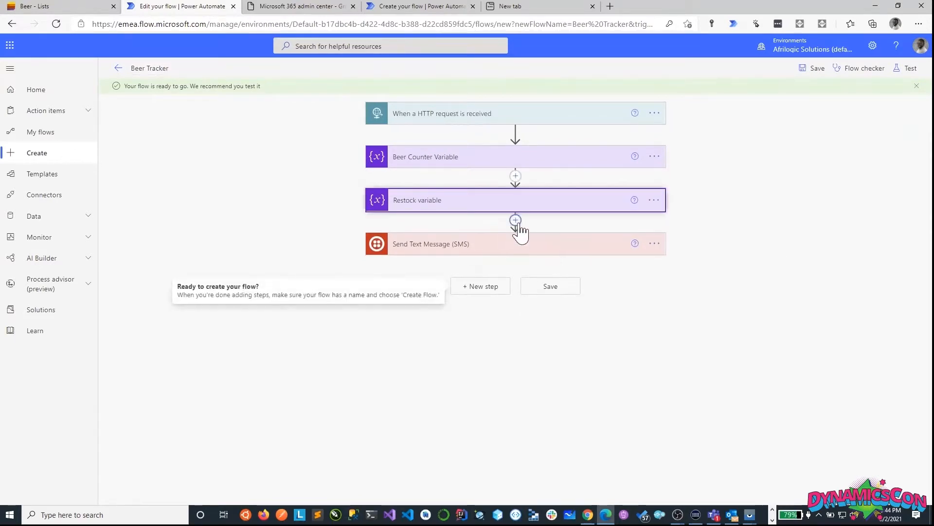
{"action": "left_click", "coordinate": [520, 221]}
{"action": "left_click", "coordinate": [513, 237]}
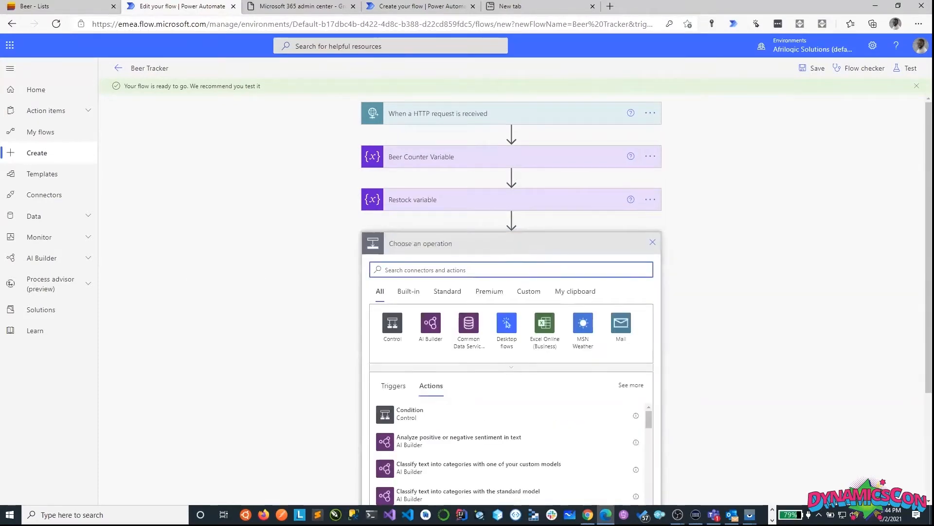
{"action": "type", "text": "lists"}
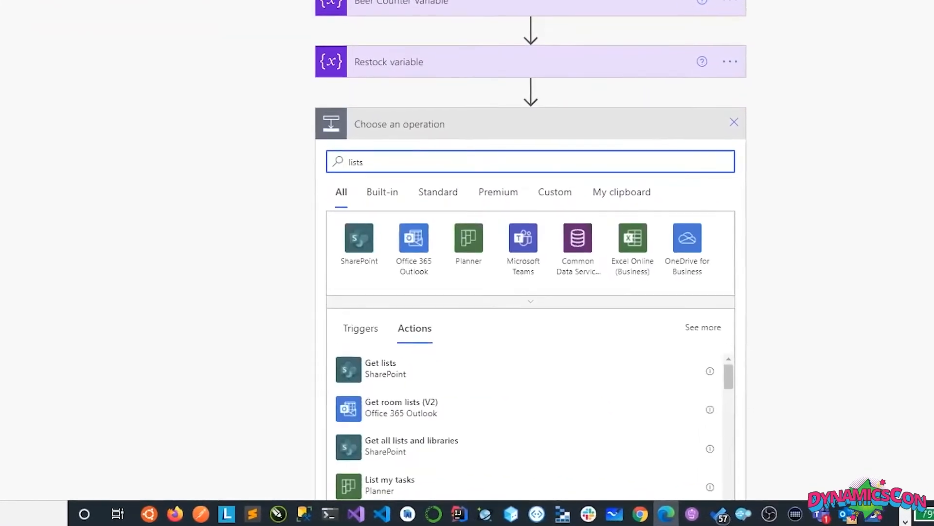
{"action": "left_click", "coordinate": [355, 229]}
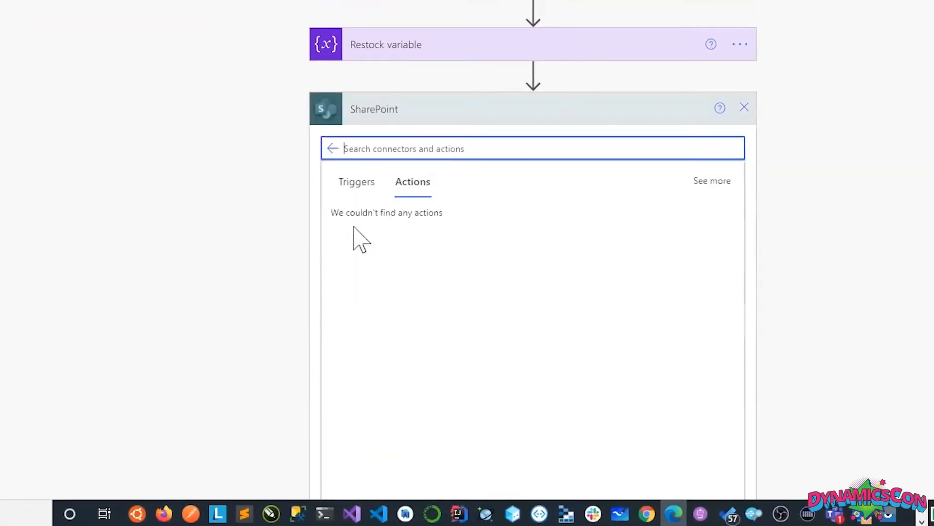
Find the Get lists action among the SharePoint actions and add it to the flow
{"action": "scroll", "coordinate": [577, 341], "scroll_direction": "down", "scroll_amount": 1}
{"action": "scroll", "coordinate": [573, 346], "scroll_direction": "down", "scroll_amount": 5}
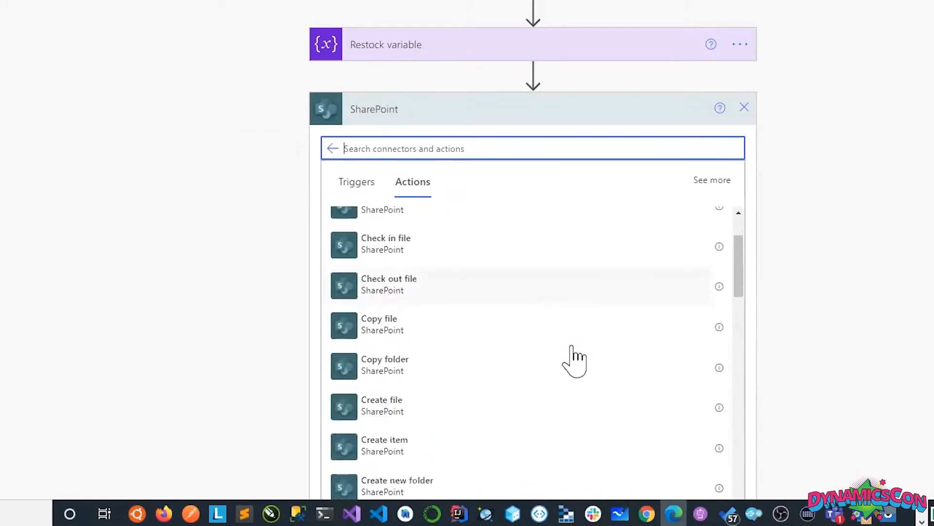
{"action": "scroll", "coordinate": [573, 347], "scroll_direction": "down", "scroll_amount": 3}
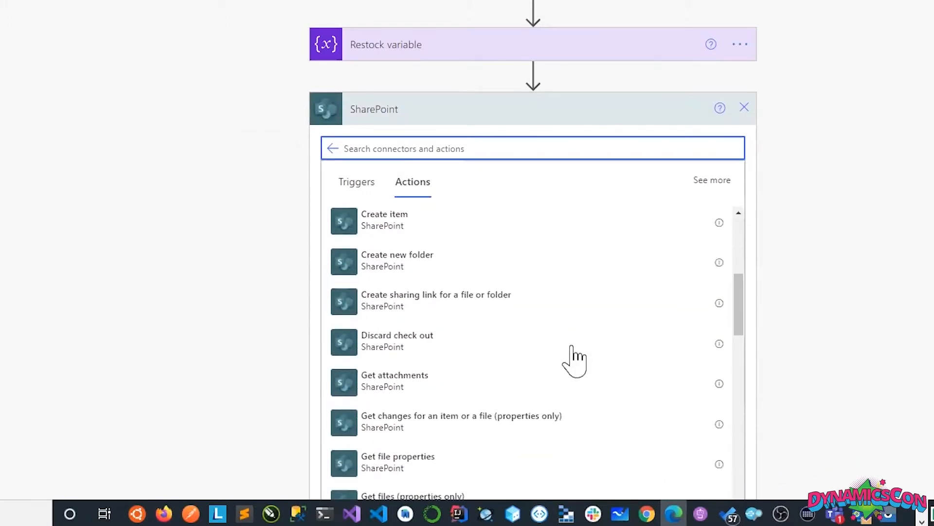
{"action": "scroll", "coordinate": [573, 347], "scroll_direction": "down", "scroll_amount": 5}
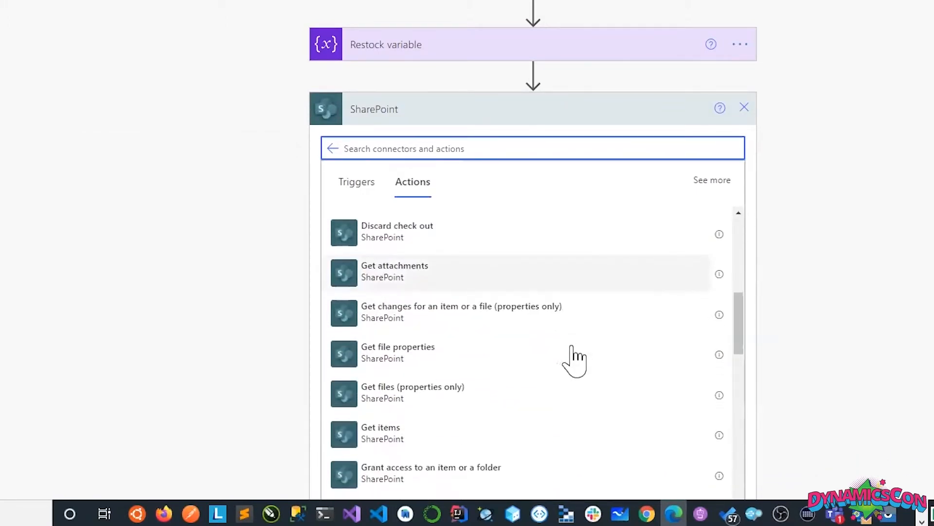
{"action": "scroll", "coordinate": [573, 346], "scroll_direction": "down", "scroll_amount": 5}
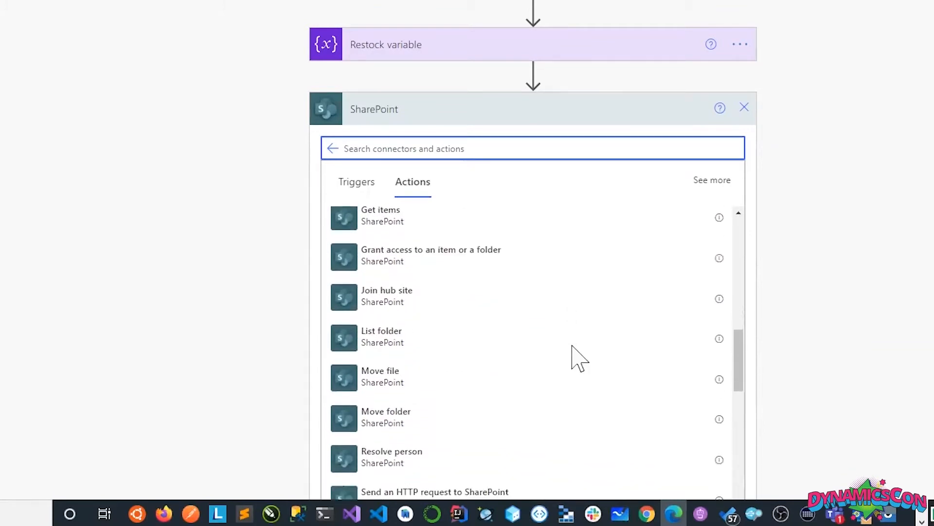
{"action": "scroll", "coordinate": [573, 347], "scroll_direction": "down", "scroll_amount": 1}
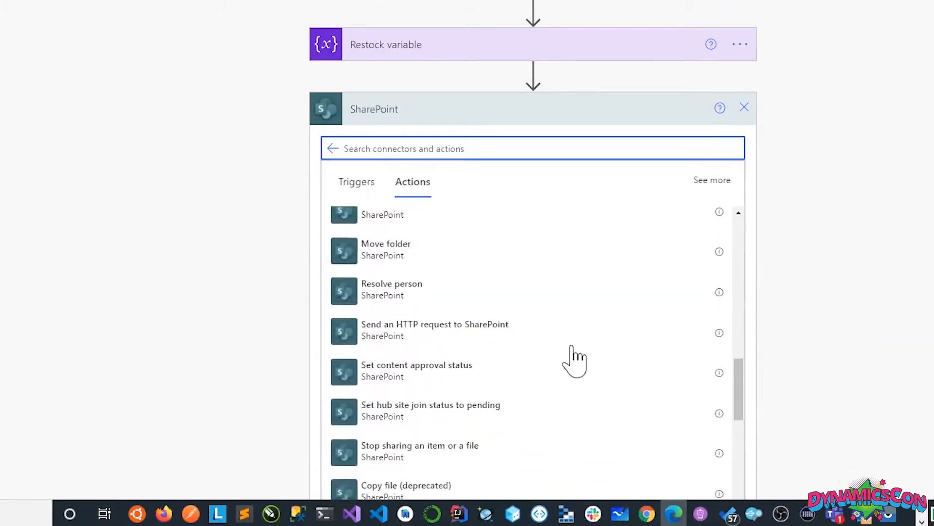
{"action": "scroll", "coordinate": [573, 347], "scroll_direction": "down", "scroll_amount": 5}
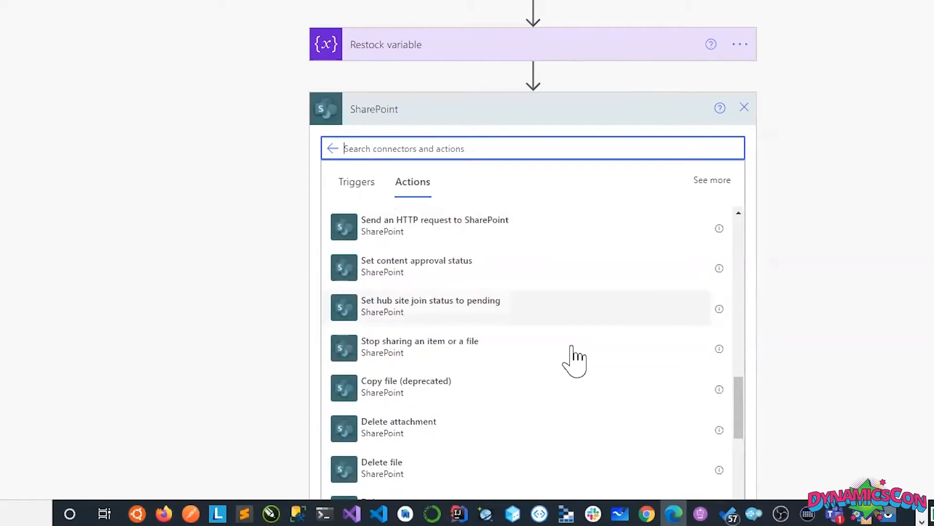
{"action": "scroll", "coordinate": [574, 360], "scroll_direction": "down", "scroll_amount": 2}
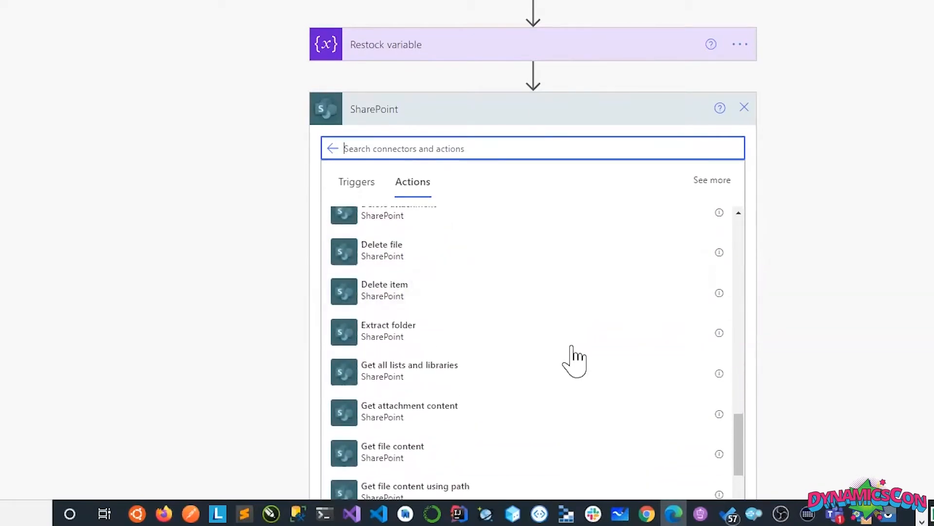
{"action": "scroll", "coordinate": [574, 360], "scroll_direction": "down", "scroll_amount": 5}
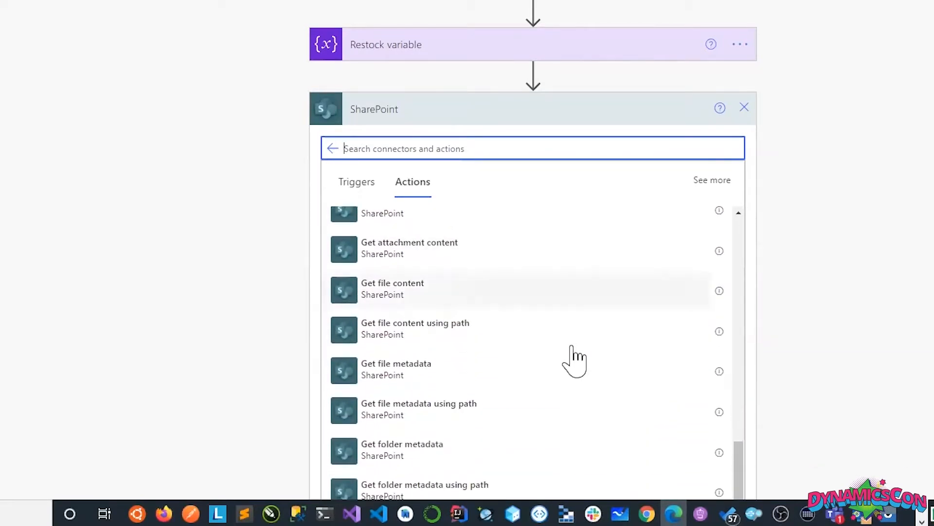
{"action": "scroll", "coordinate": [574, 360], "scroll_direction": "down", "scroll_amount": 4}
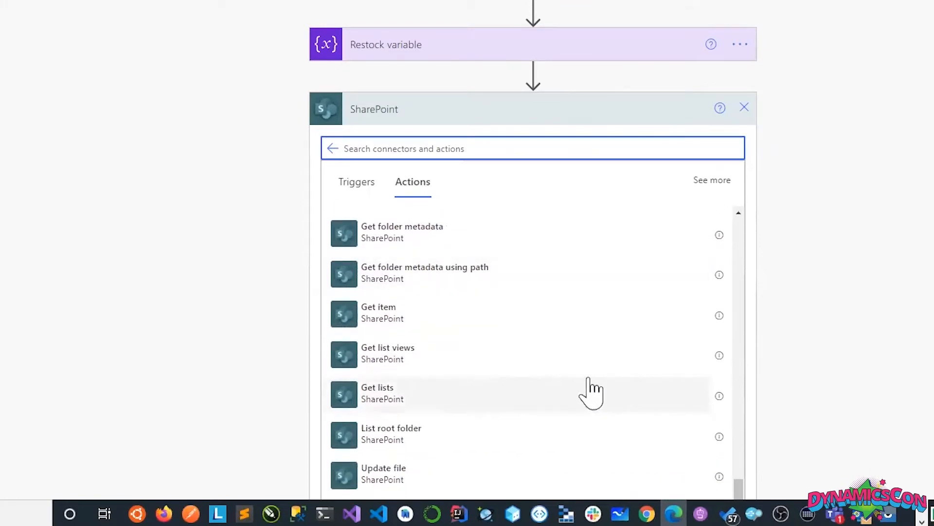
{"action": "left_click", "coordinate": [484, 392]}
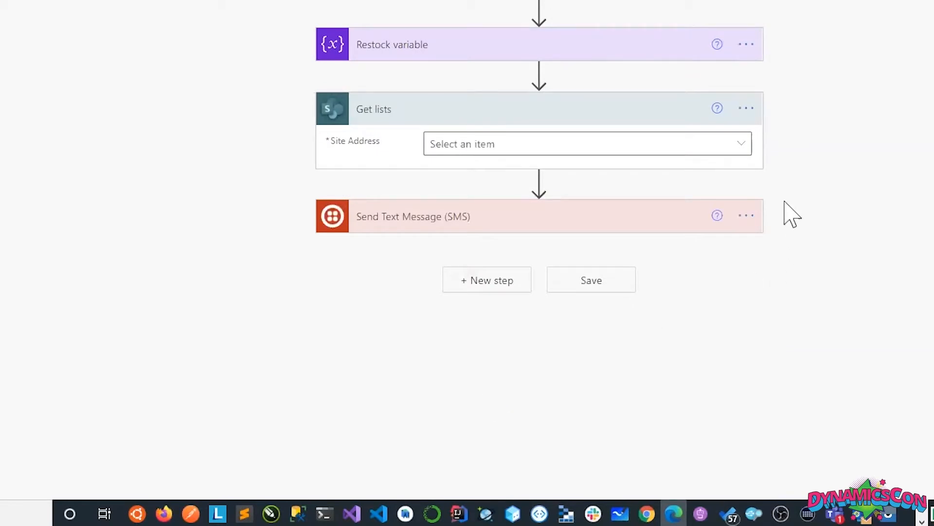
Set the Get lists action's site address to the Demo - GIS Response Team site
{"action": "left_click", "coordinate": [743, 144]}
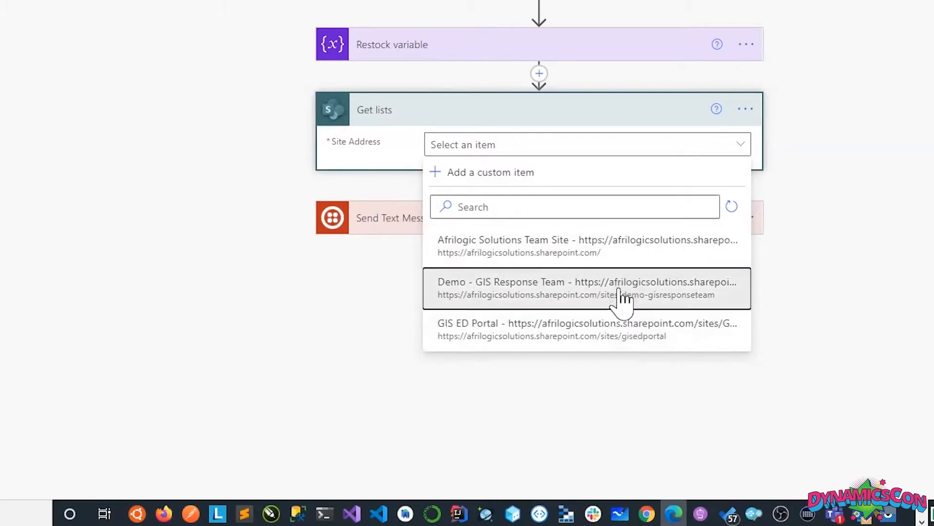
{"action": "left_click", "coordinate": [619, 289]}
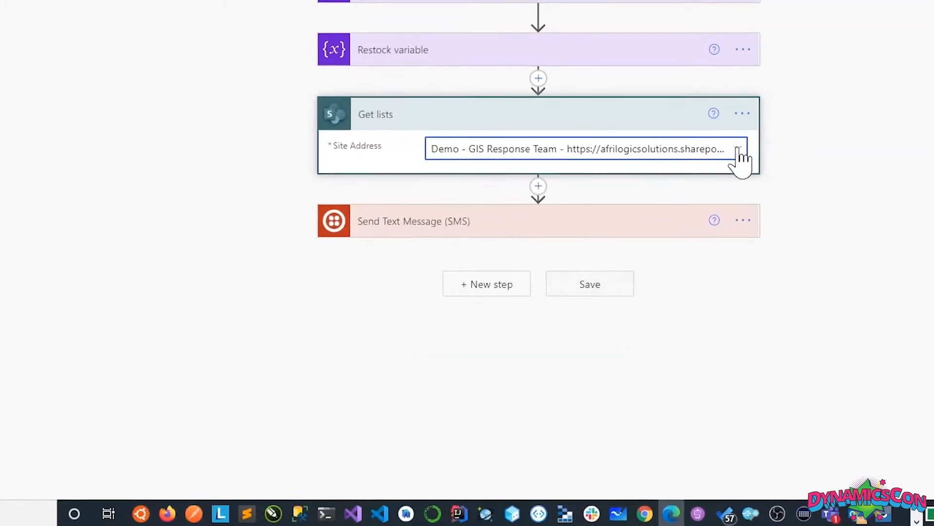
{"action": "left_click", "coordinate": [739, 144]}
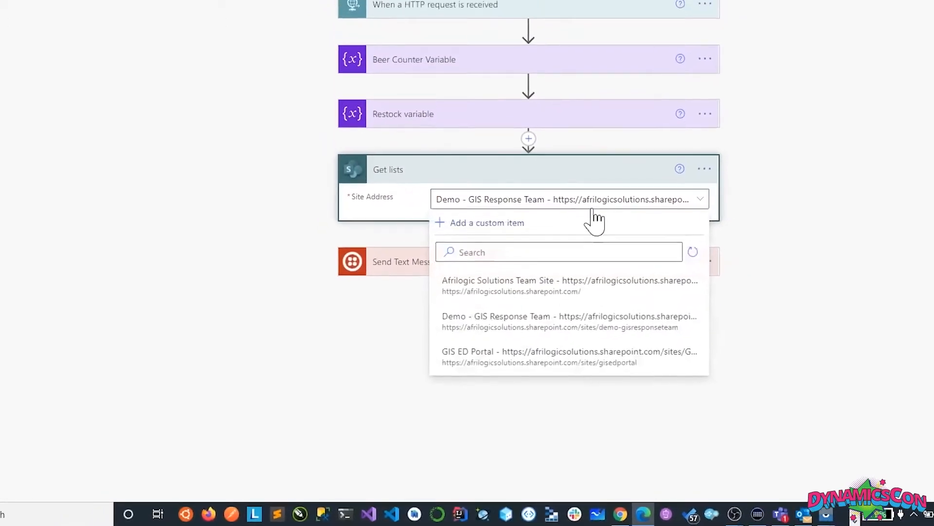
{"action": "left_click", "coordinate": [617, 226]}
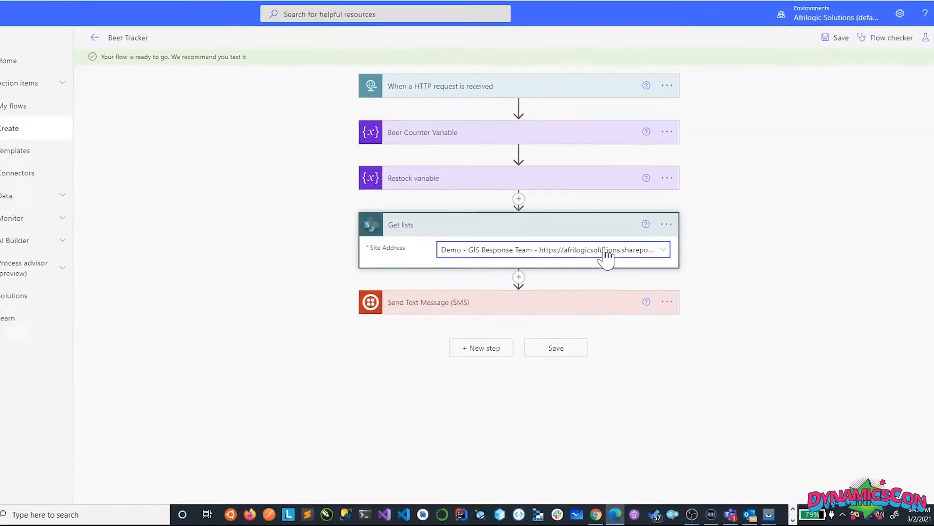
Copy the personal SharePoint site portion of the Beer list's web address, up to "Lists", and return to the flow
{"action": "left_click", "coordinate": [617, 225]}
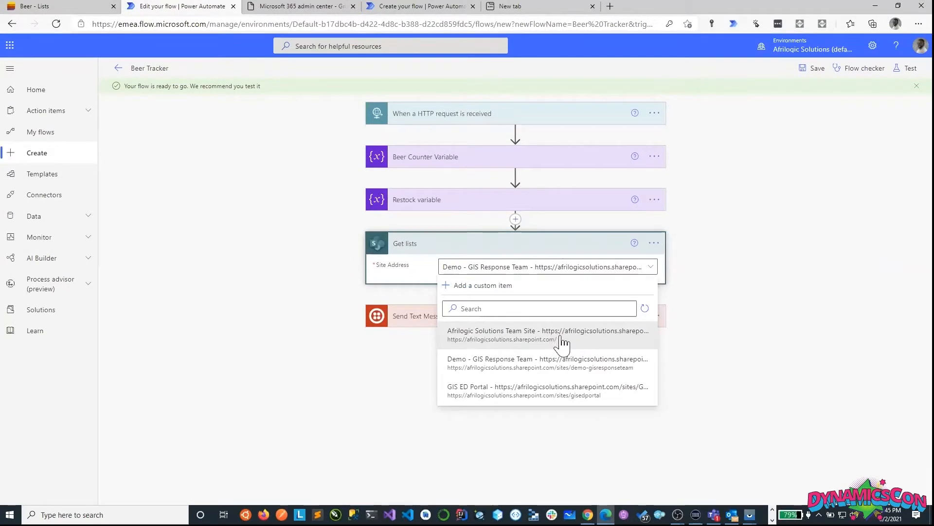
{"action": "left_click", "coordinate": [54, 8]}
{"action": "left_click_drag", "start_coordinate": [92, 24], "coordinate": [386, 24]}
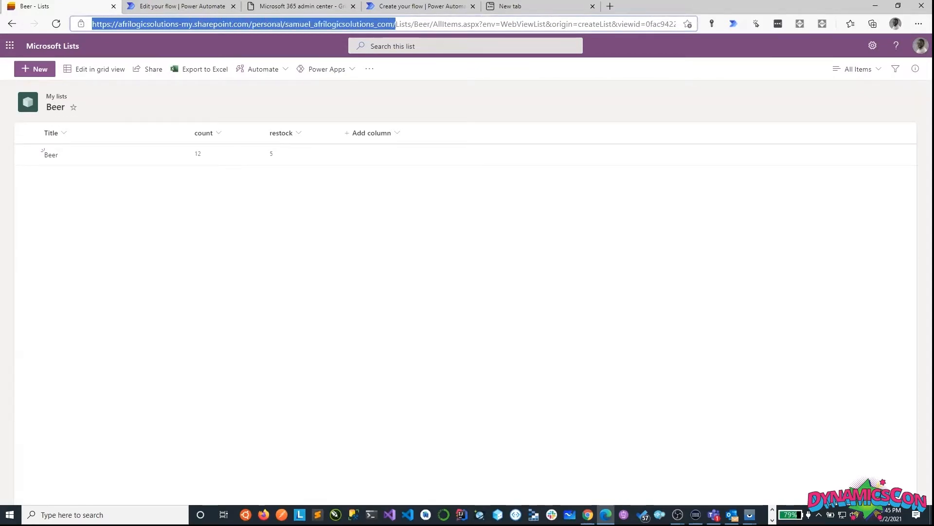
{"action": "left_click_drag", "start_coordinate": [395, 24], "coordinate": [392, 24]}
{"action": "key", "text": "ctrl+c"}
{"action": "left_click", "coordinate": [206, 7]}
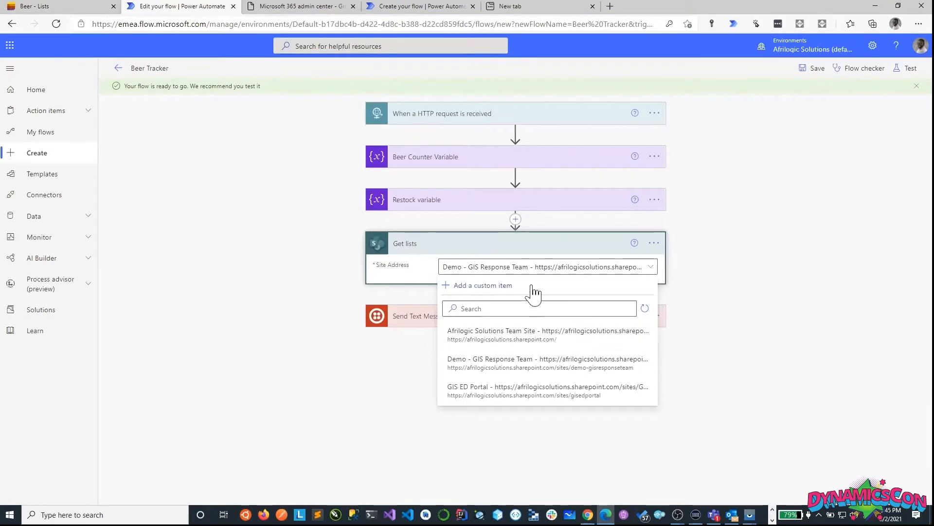
Enter the copied personal SharePoint site address as a custom site address for the Get lists action
{"action": "left_click", "coordinate": [494, 286]}
{"action": "key", "text": "ctrl+v"}
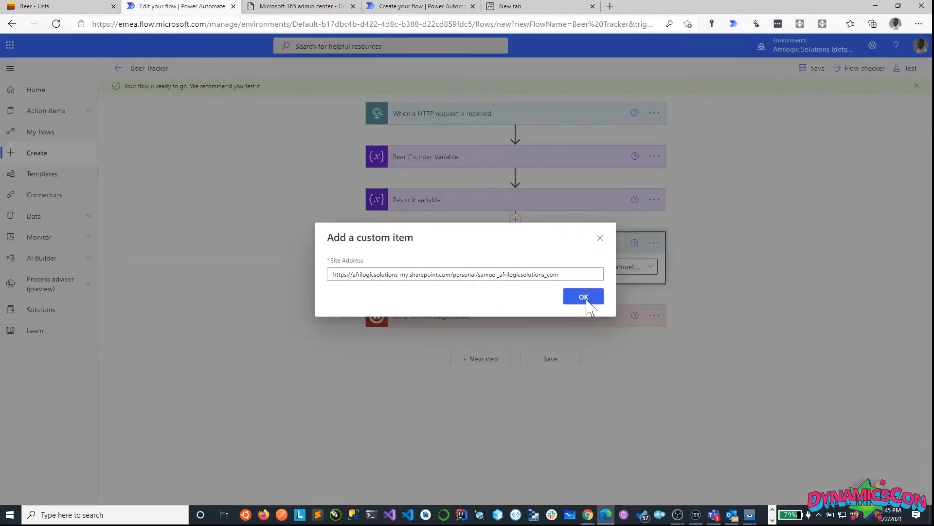
{"action": "left_click", "coordinate": [587, 300]}
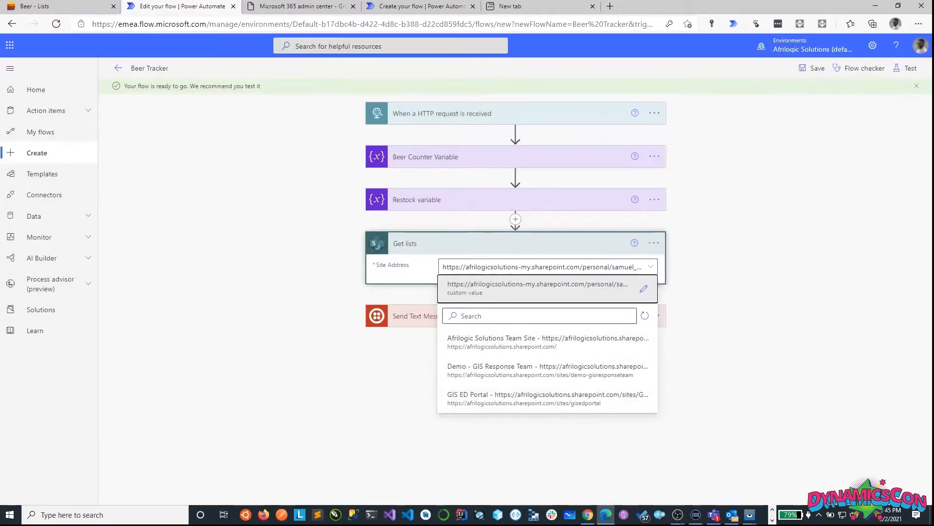
{"action": "left_click", "coordinate": [539, 315]}
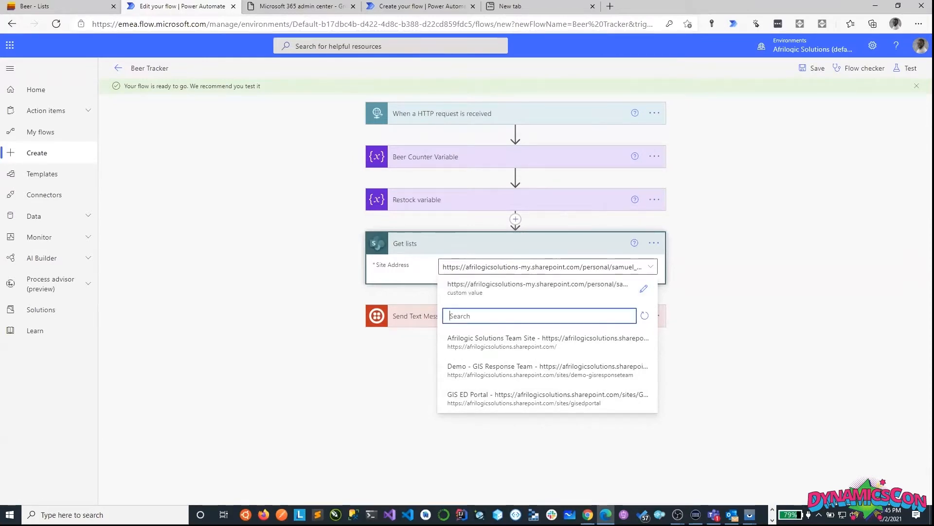
Search the Get lists site address options for the copied personal SharePoint site address ending in a slash
{"action": "key", "text": "ctrl+v"}
{"action": "type", "text": "/"}
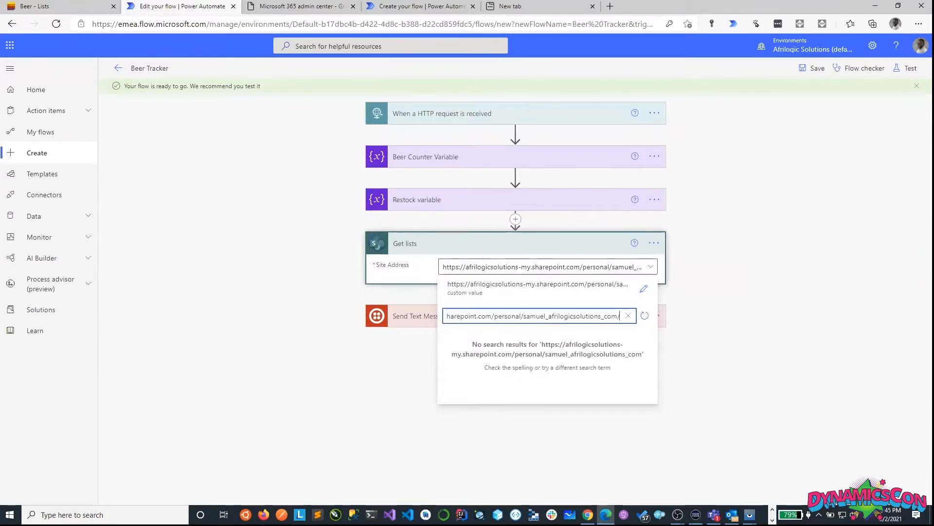
{"action": "left_click", "coordinate": [296, 6]}
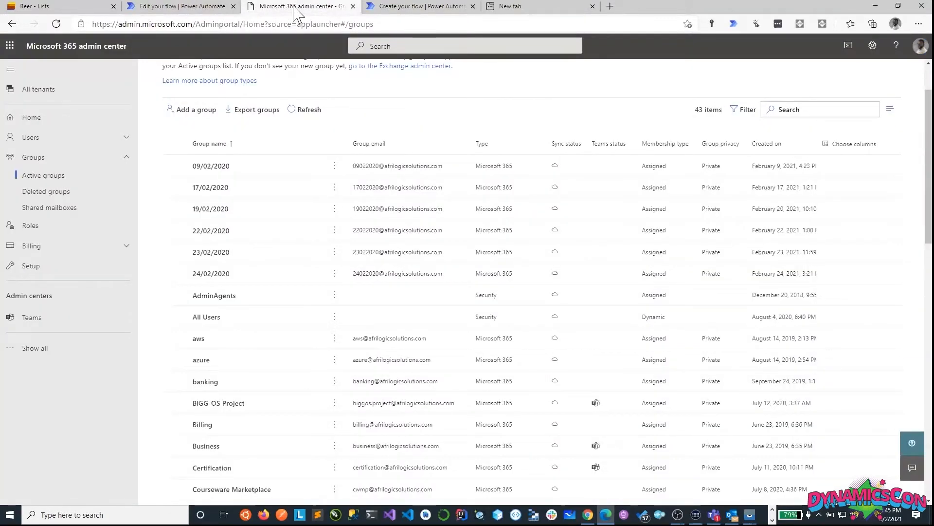
Copy the Beer list's web address from its start through "Lists" and return to the Beer Tracker flow
{"action": "left_click", "coordinate": [63, 7]}
{"action": "left_click", "coordinate": [413, 24]}
{"action": "left_click_drag", "start_coordinate": [412, 24], "coordinate": [91, 24]}
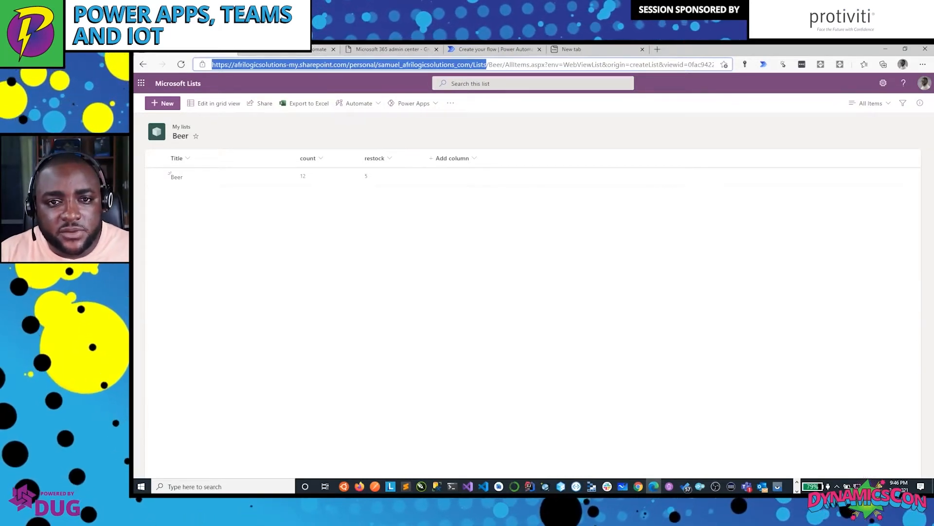
{"action": "right_click", "coordinate": [476, 71]}
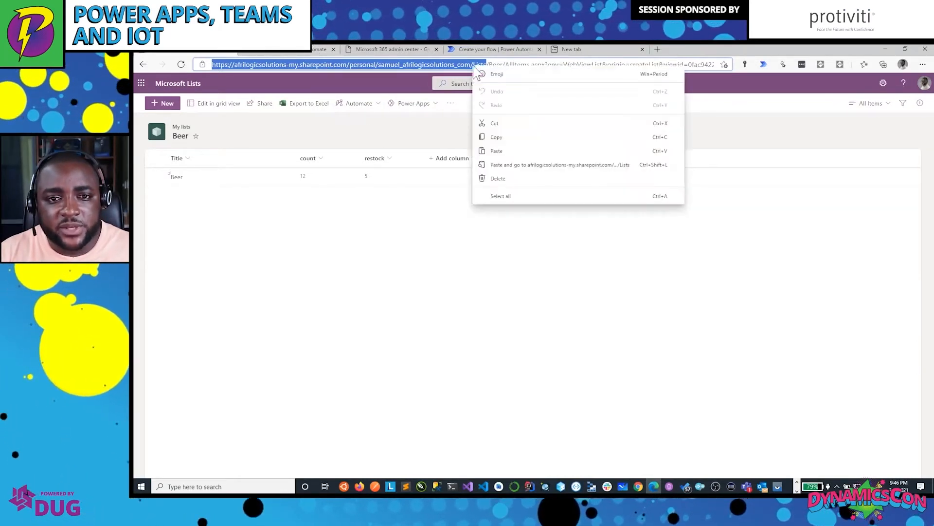
{"action": "left_click", "coordinate": [496, 139]}
{"action": "left_click", "coordinate": [280, 51]}
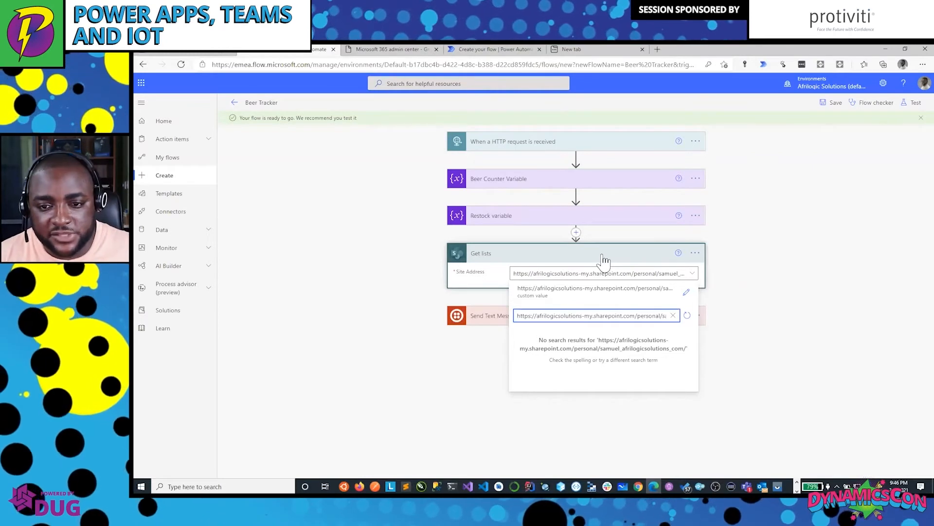
Reload the Get lists site address options and search them for the copied address ending in "Lists"
{"action": "left_click", "coordinate": [687, 315]}
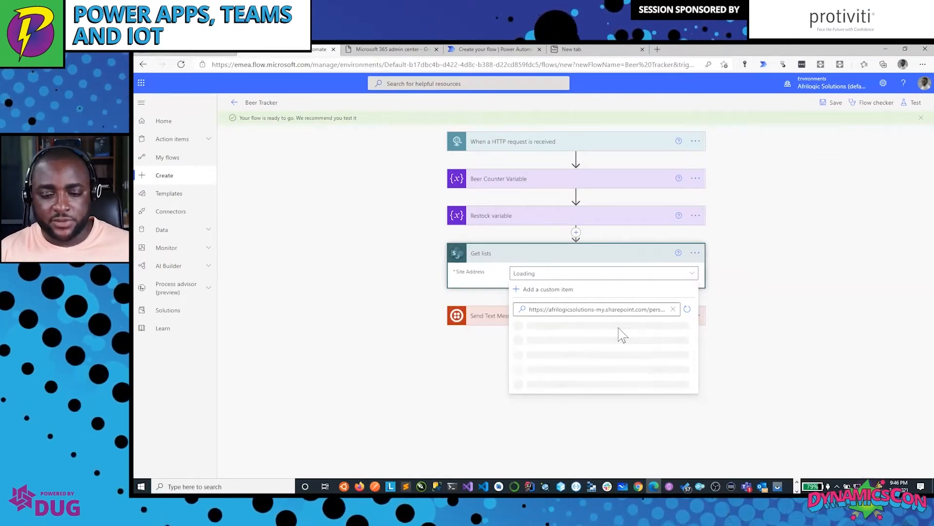
{"action": "left_click", "coordinate": [620, 310]}
{"action": "left_click", "coordinate": [620, 321]}
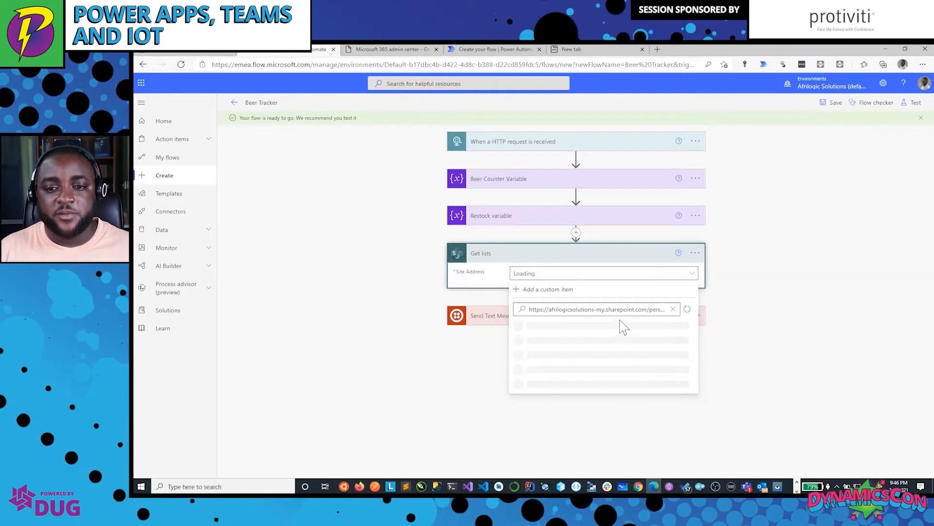
{"action": "left_click", "coordinate": [673, 309]}
{"action": "key", "text": "ctrl+v"}
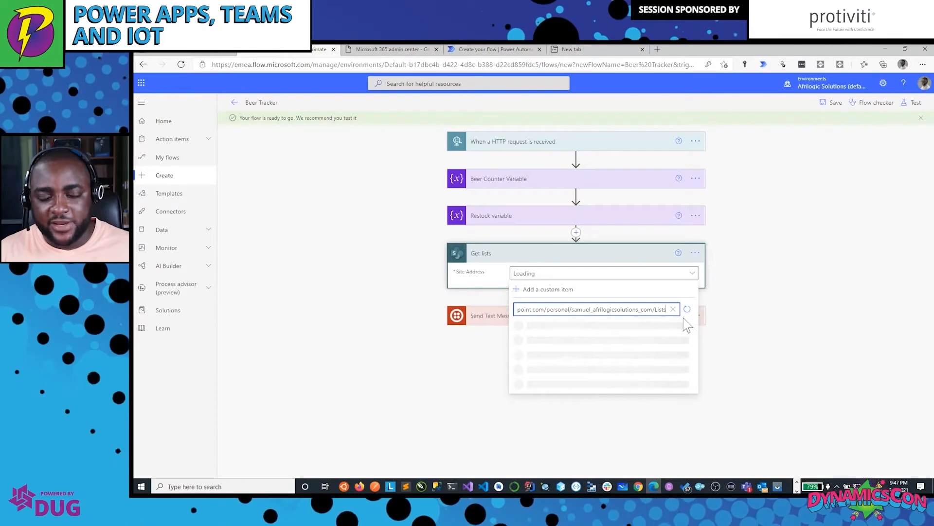
Add the copied address ending in "Lists" as a custom site address for the Get lists action and check the site options
{"action": "left_click", "coordinate": [569, 289]}
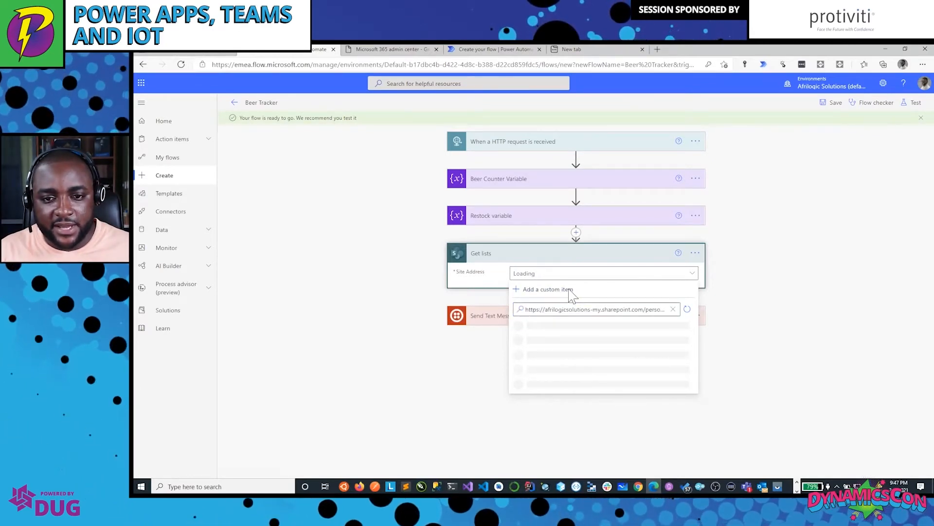
{"action": "left_click", "coordinate": [570, 290]}
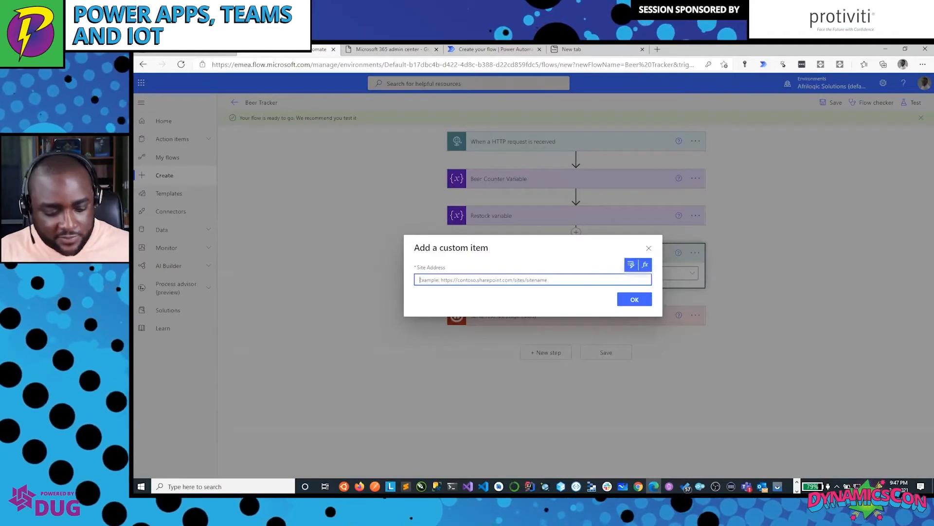
{"action": "left_click", "coordinate": [635, 299]}
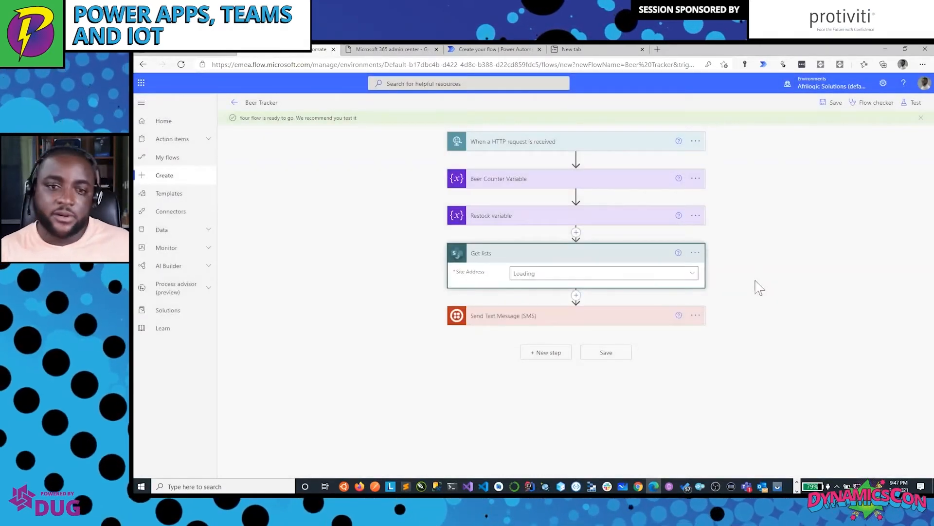
{"action": "left_click", "coordinate": [692, 274]}
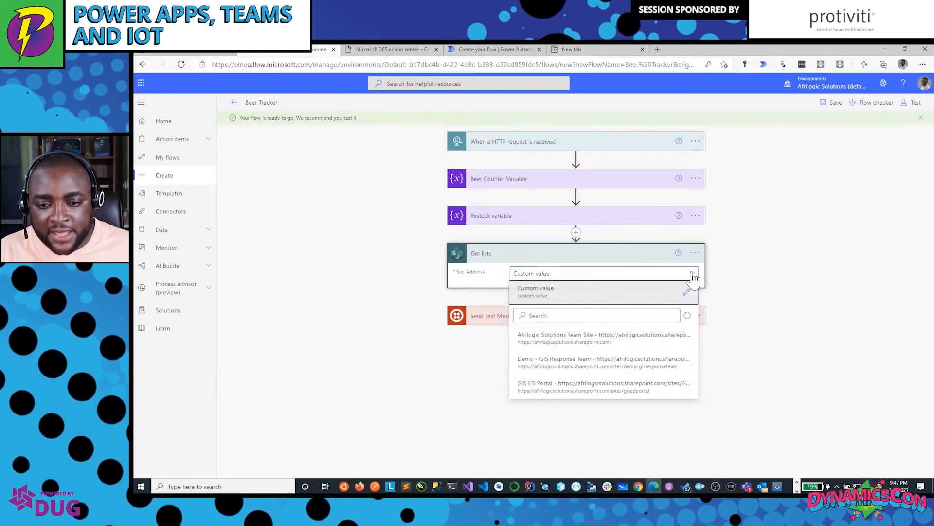
Return to the Beer list and open SharePoint from there in a new browser tab
{"action": "left_click", "coordinate": [142, 86]}
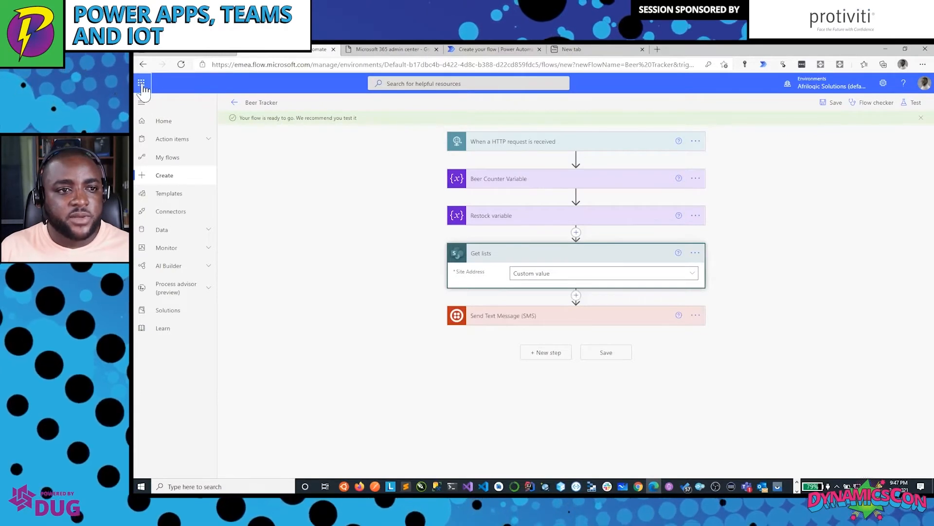
{"action": "left_click", "coordinate": [193, 54]}
{"action": "left_click", "coordinate": [140, 86]}
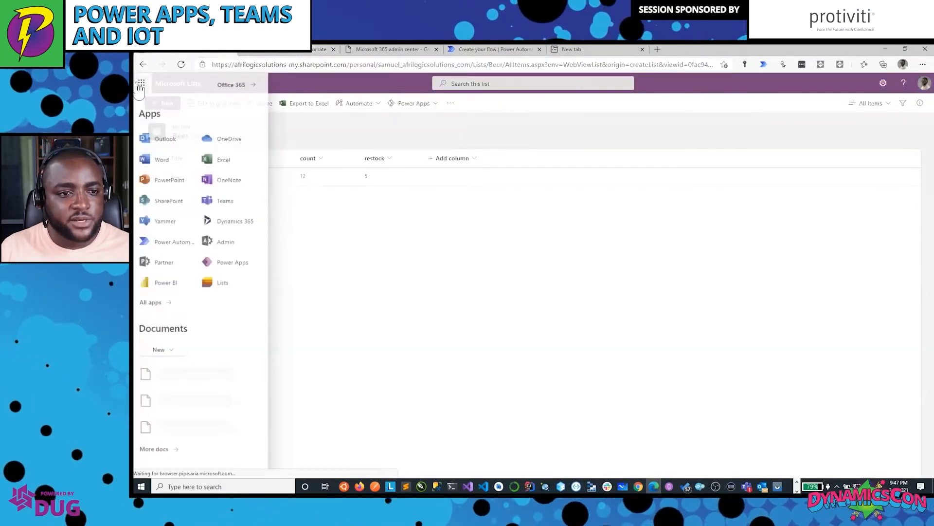
{"action": "right_click", "coordinate": [163, 206]}
{"action": "left_click", "coordinate": [216, 220]}
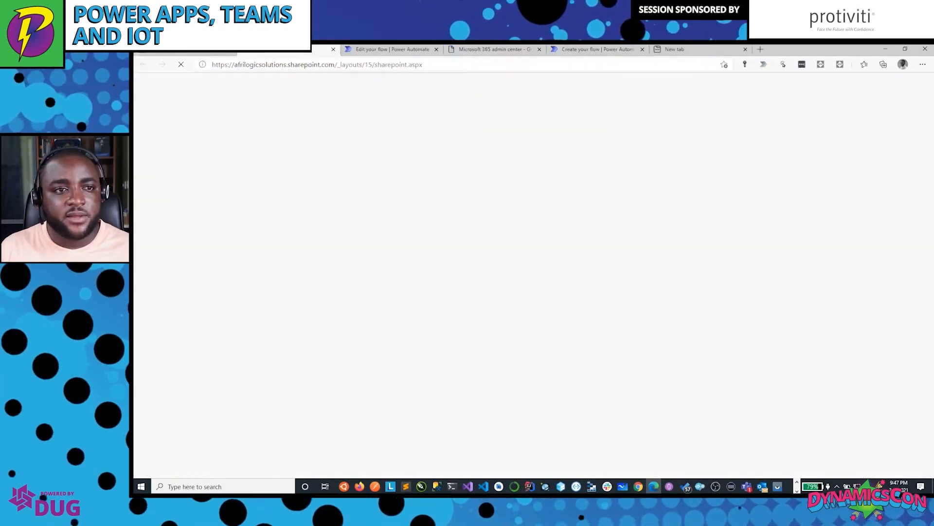
Try to load the Beer list's web address shortened to end at "Lists/"
{"action": "left_click", "coordinate": [482, 64]}
{"action": "left_click", "coordinate": [483, 65]}
{"action": "left_click_drag", "start_coordinate": [488, 64], "coordinate": [716, 65]}
{"action": "key", "text": "BackSpace"}
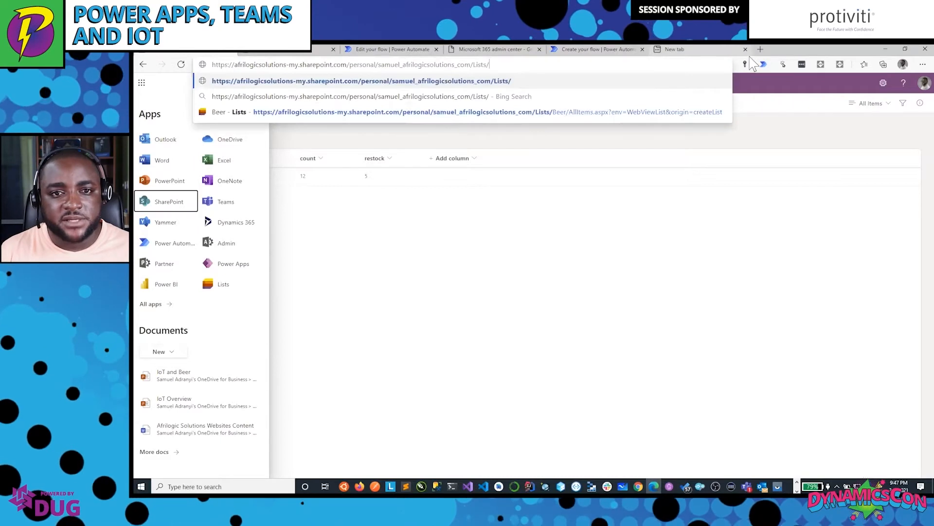
{"action": "key", "text": "Return"}
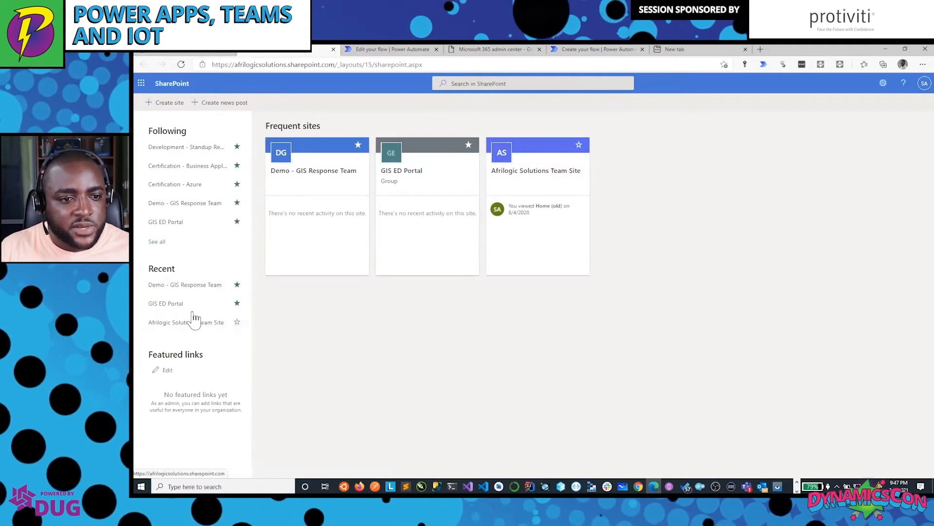
Create a blank list named BeerDemo in the Demo - GIS Response Team SharePoint site
{"action": "left_click", "coordinate": [194, 290]}
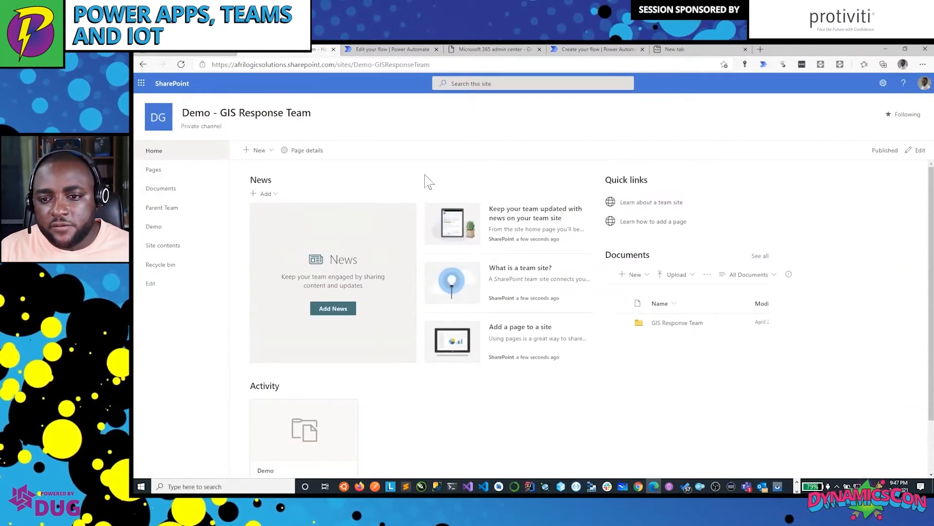
{"action": "left_click", "coordinate": [270, 152]}
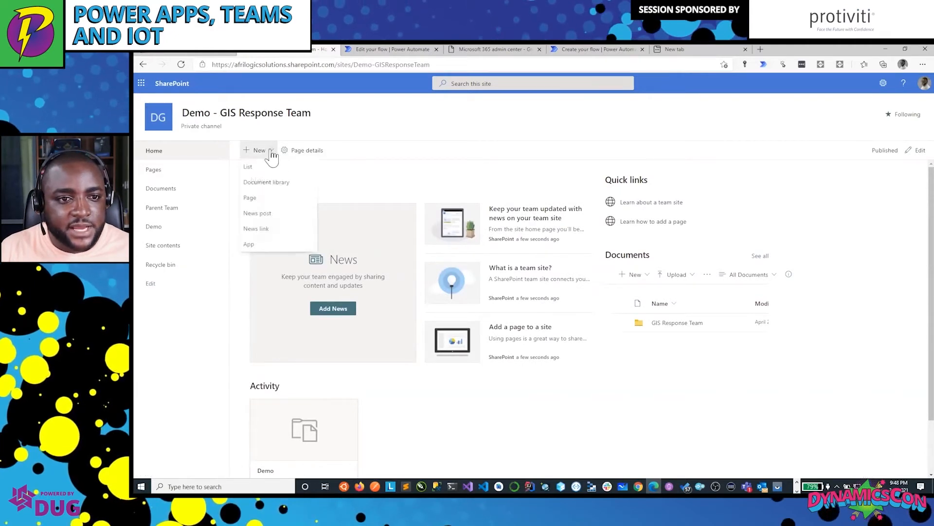
{"action": "left_click", "coordinate": [262, 166]}
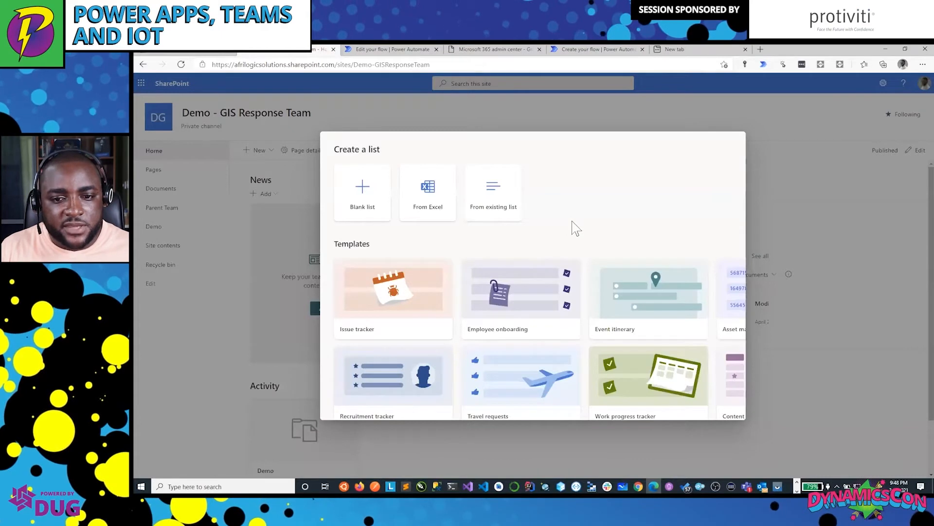
{"action": "left_click", "coordinate": [347, 214]}
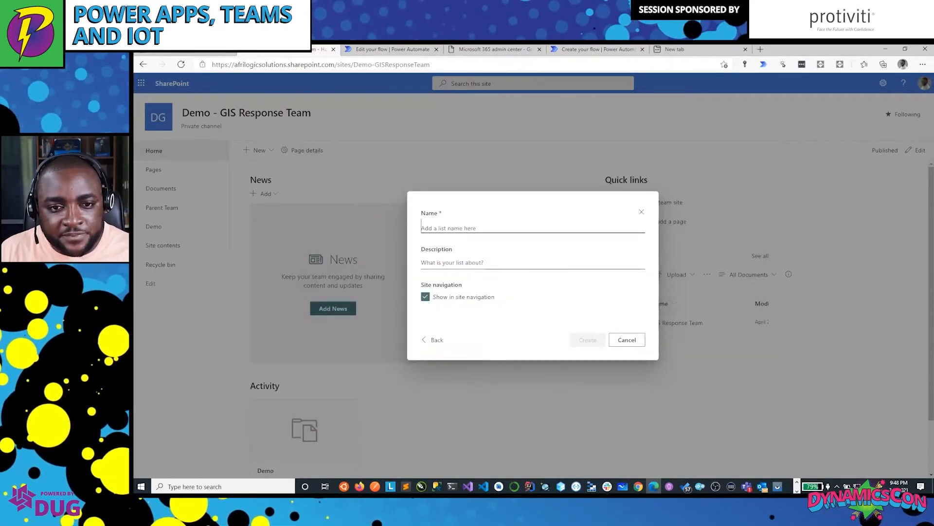
{"action": "type", "text": "Bee"}
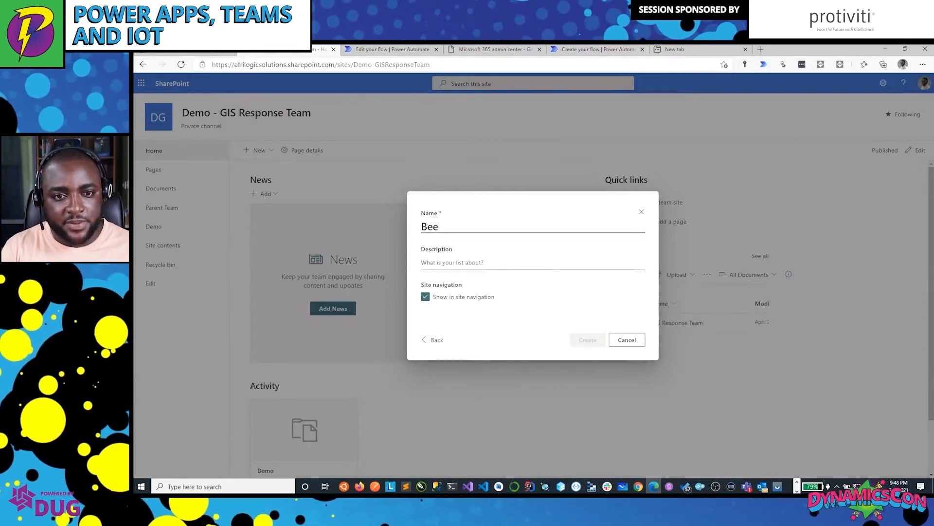
{"action": "type", "text": "rDemo"}
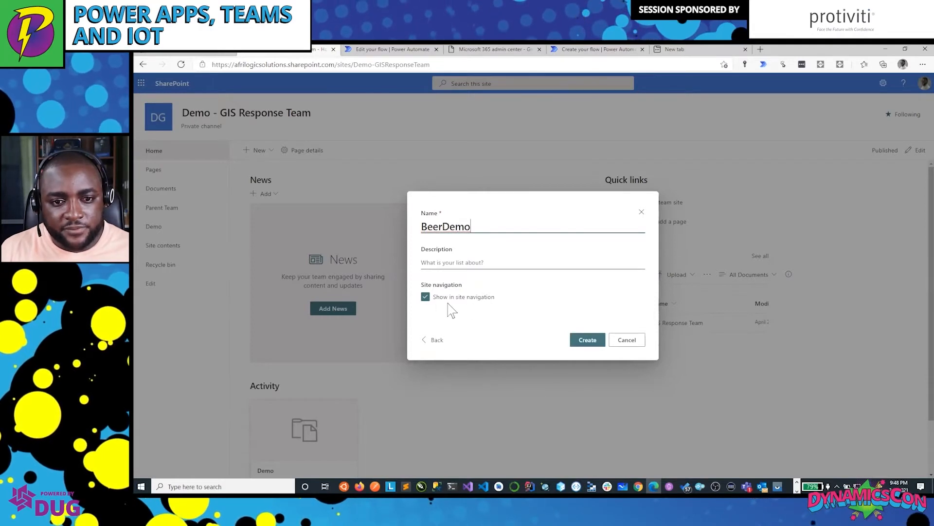
{"action": "left_click", "coordinate": [586, 343]}
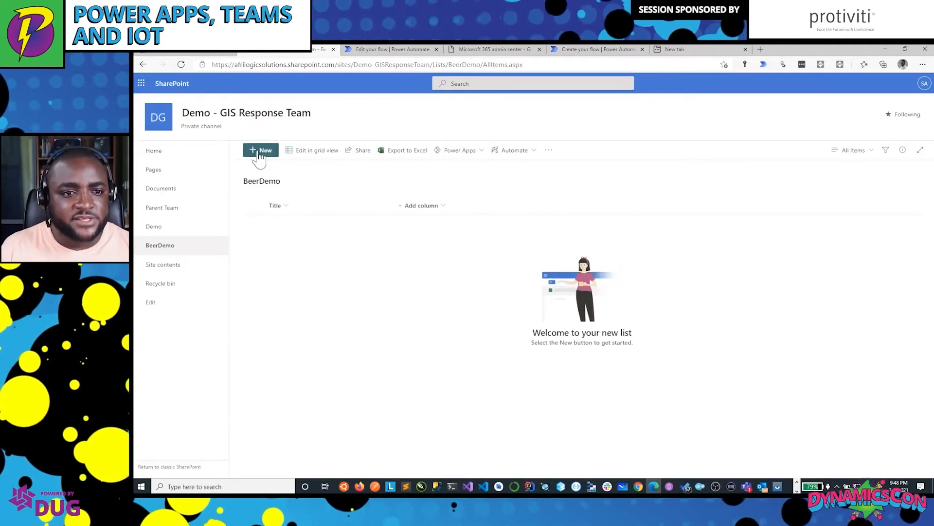
Add a number column named count with 0 decimal places to the BeerDemo list
{"action": "left_click", "coordinate": [421, 206]}
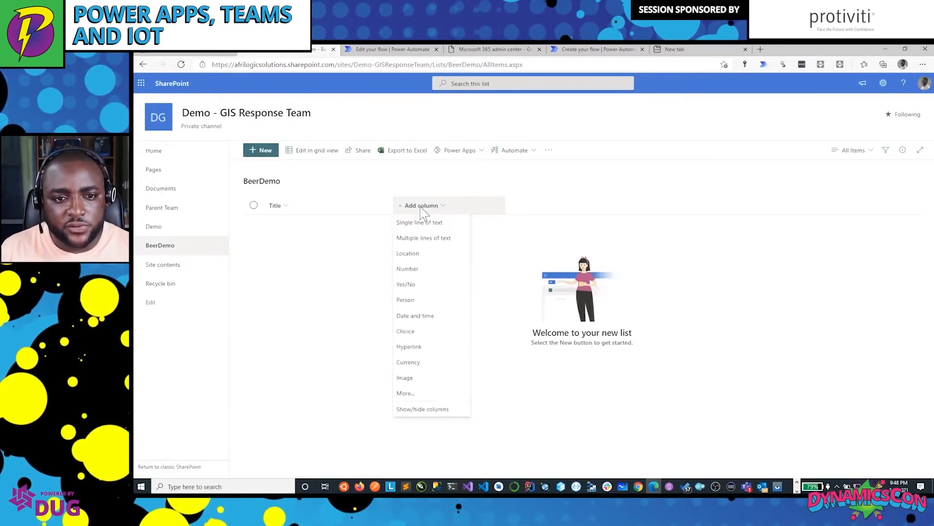
{"action": "left_click", "coordinate": [419, 269]}
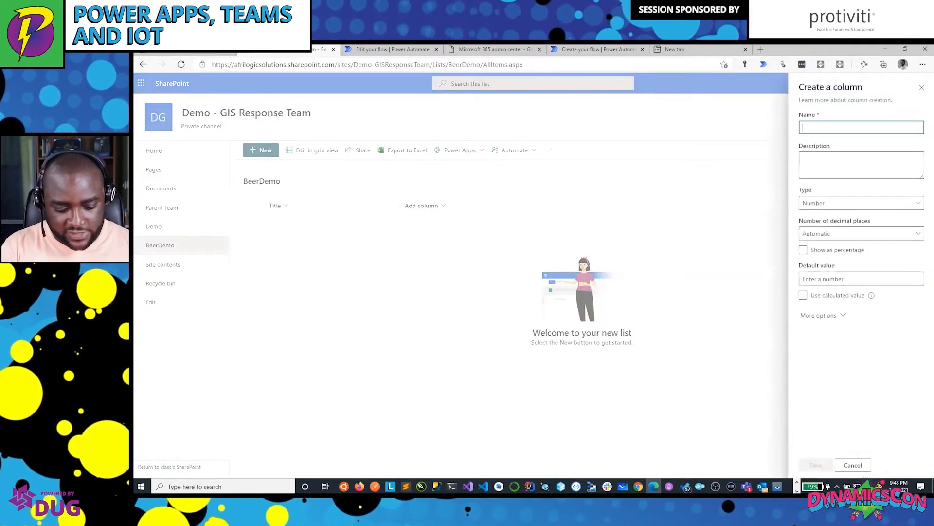
{"action": "type", "text": "count"}
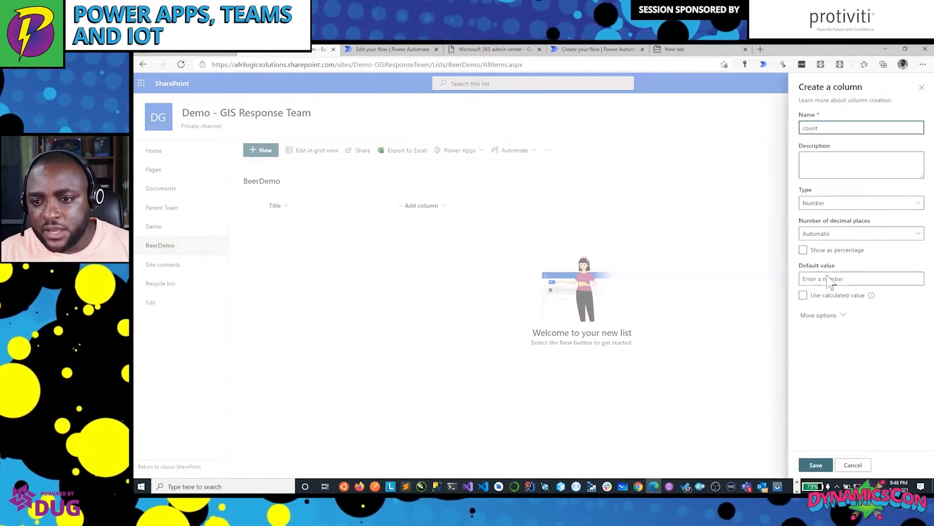
{"action": "left_click", "coordinate": [833, 239]}
{"action": "left_click", "coordinate": [832, 246]}
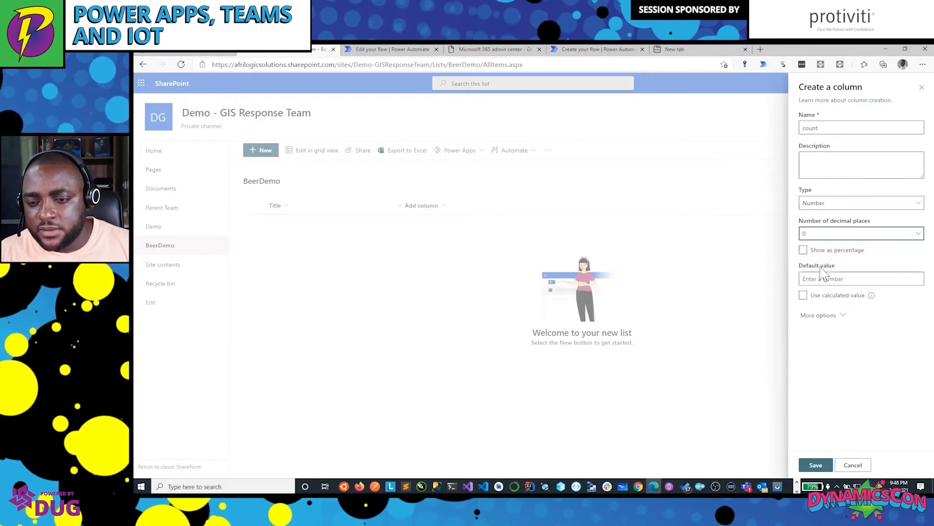
{"action": "left_click", "coordinate": [816, 466]}
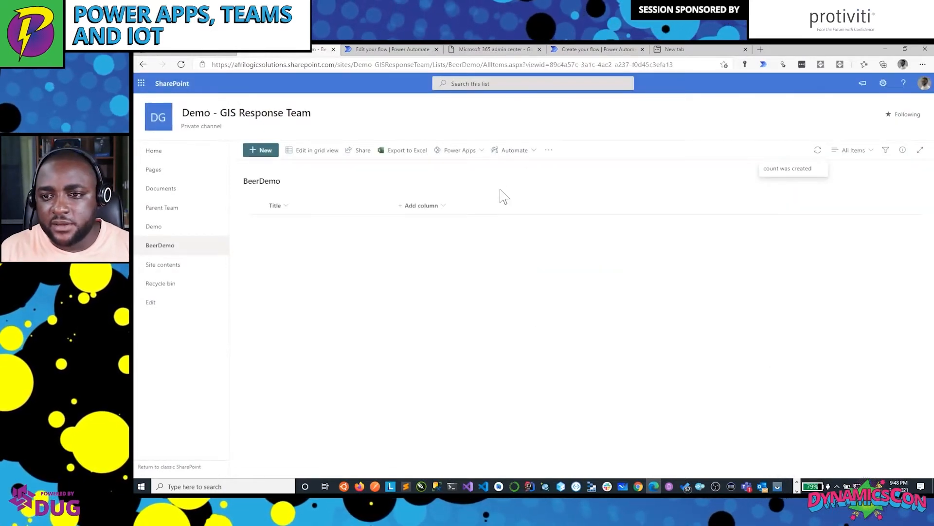
Add a number column named stock with 0 decimal places to the BeerDemo list
{"action": "left_click", "coordinate": [486, 207]}
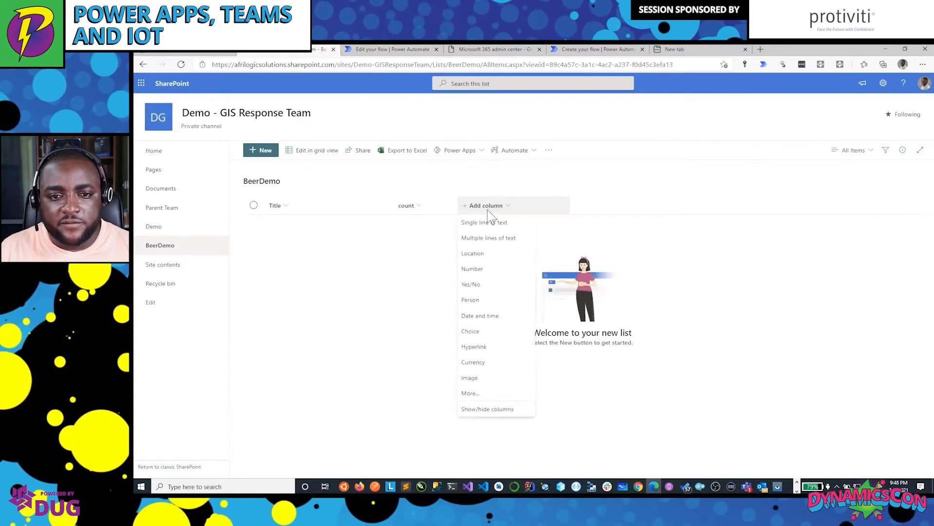
{"action": "left_click", "coordinate": [489, 273]}
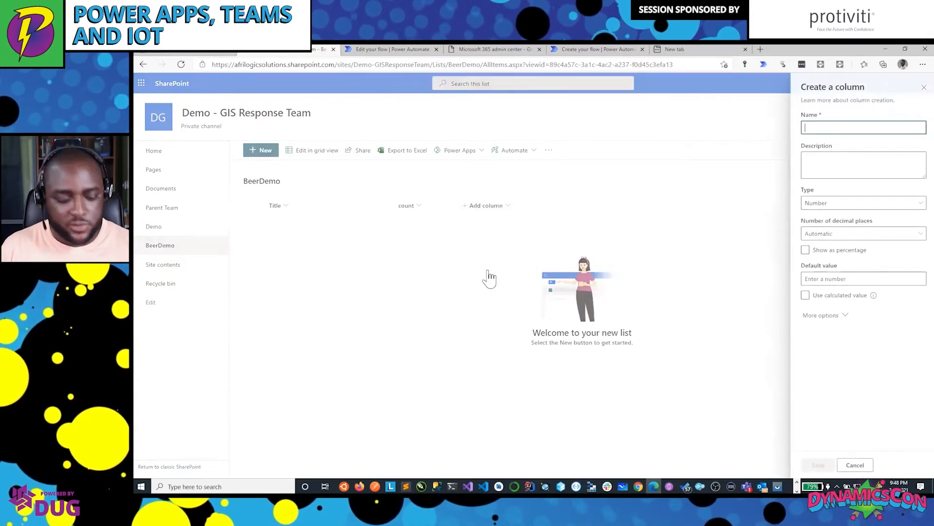
{"action": "type", "text": "stock"}
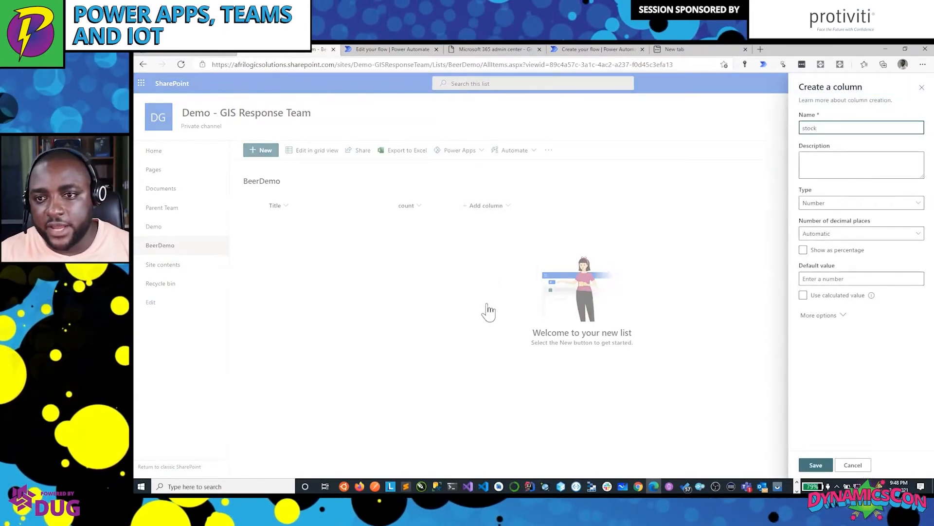
{"action": "left_click", "coordinate": [822, 238]}
{"action": "left_click", "coordinate": [819, 263]}
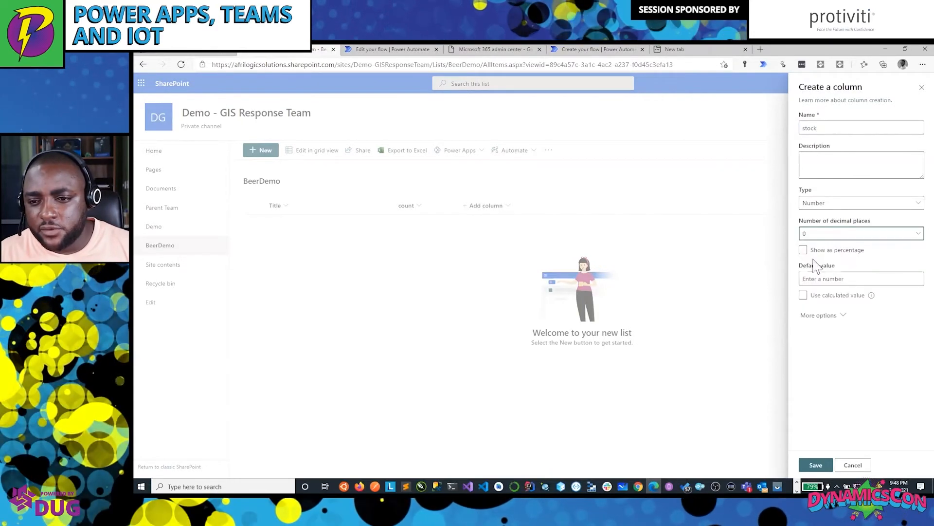
{"action": "left_click", "coordinate": [816, 466]}
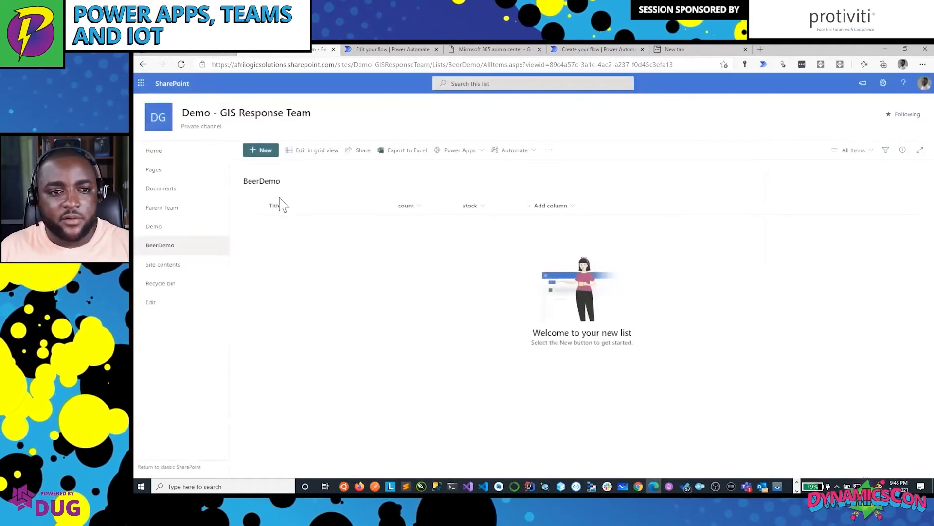
Add an item to the BeerDemo list with title Beer, count 10 and stock 5
{"action": "left_click", "coordinate": [259, 152]}
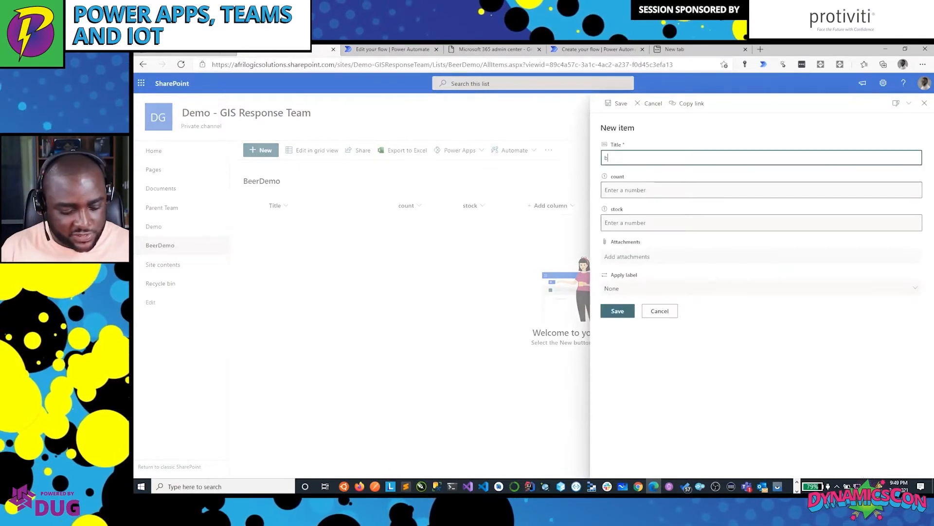
{"action": "key", "text": "ctrl+a"}
{"action": "type", "text": "Beer"}
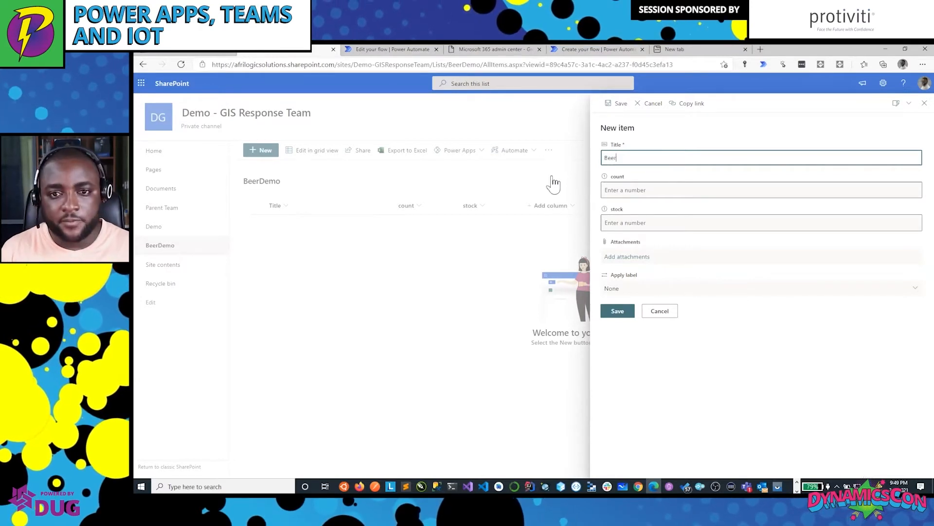
{"action": "key", "text": "Tab"}
{"action": "type", "text": "10"}
{"action": "key", "text": "Tab"}
{"action": "type", "text": "5"}
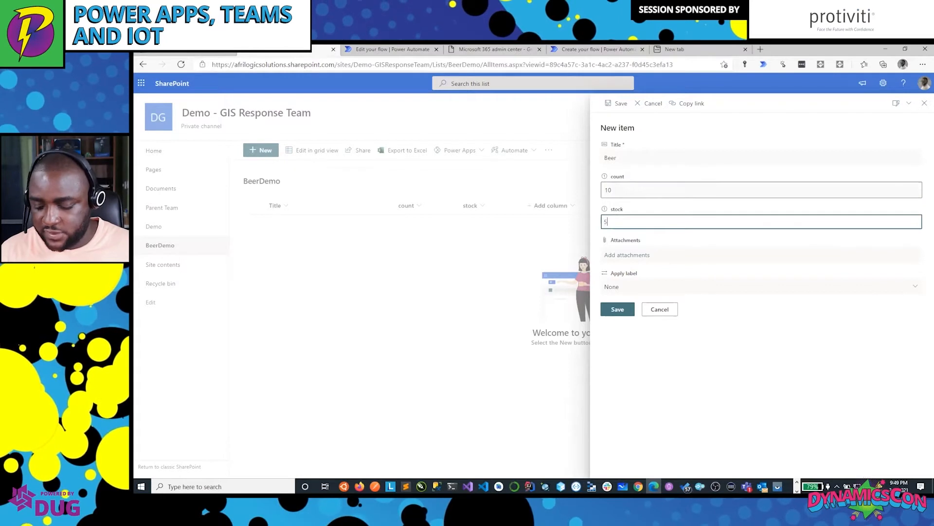
{"action": "left_click", "coordinate": [616, 311]}
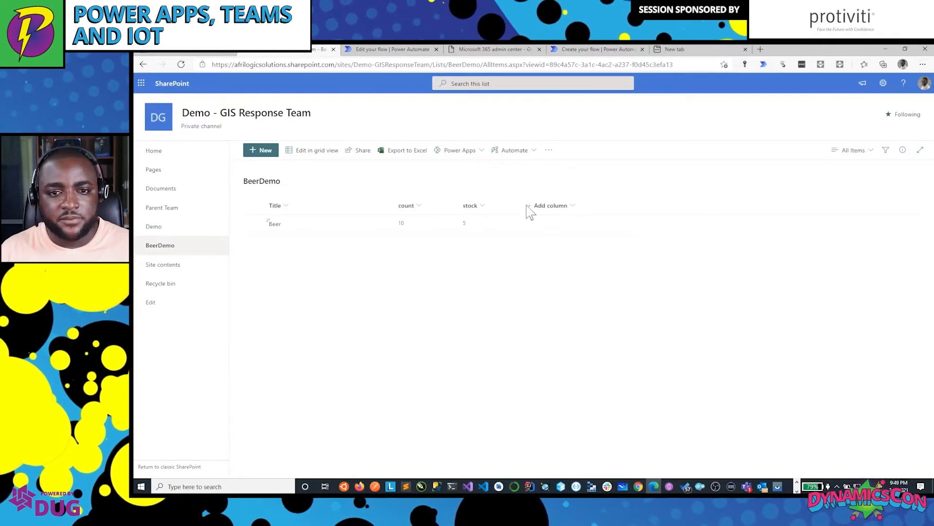
{"action": "left_click", "coordinate": [276, 227]}
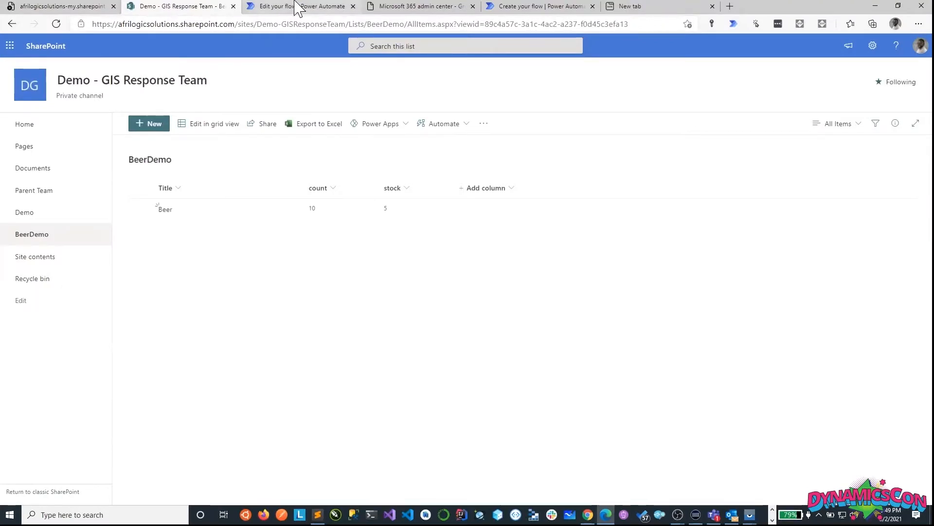
Switch to the Beer Tracker flow in Power Automate and select the Demo - GIS Response Team site for the Get lists action
{"action": "left_click", "coordinate": [298, 8]}
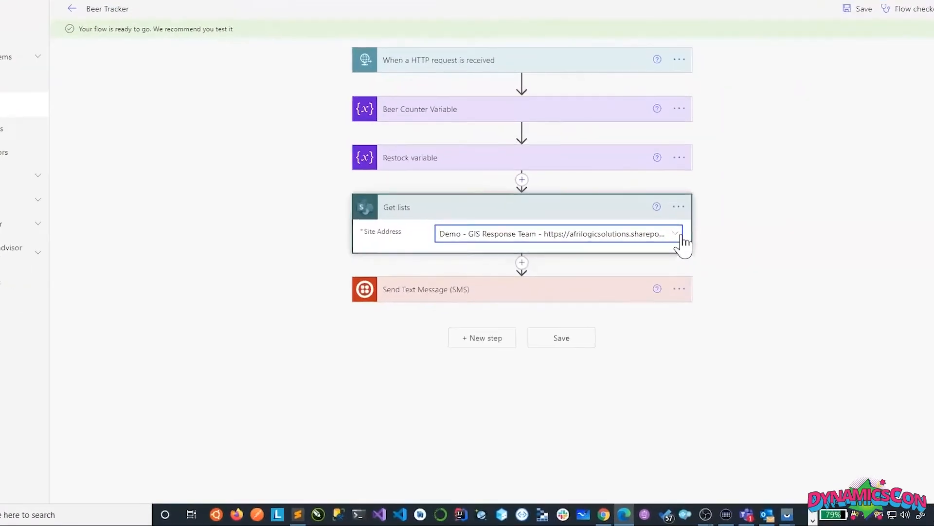
{"action": "left_click", "coordinate": [705, 207]}
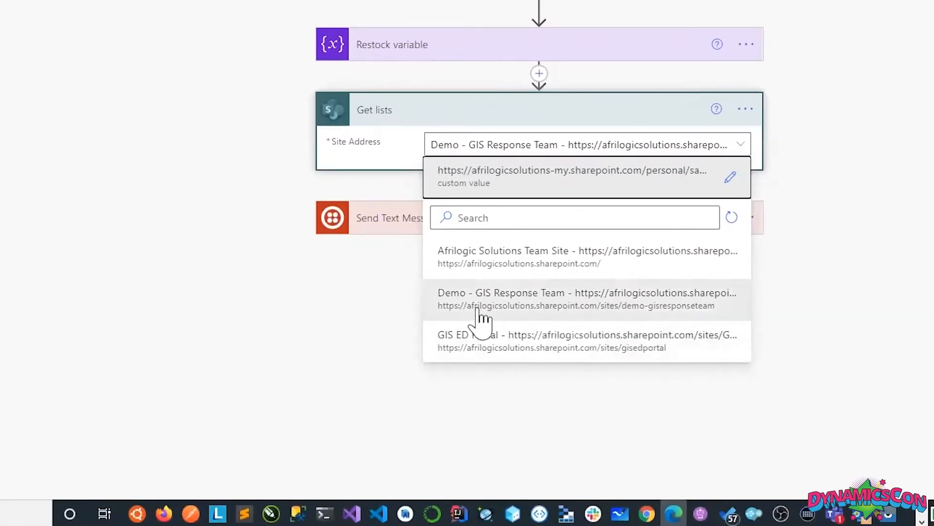
{"action": "left_click", "coordinate": [640, 314]}
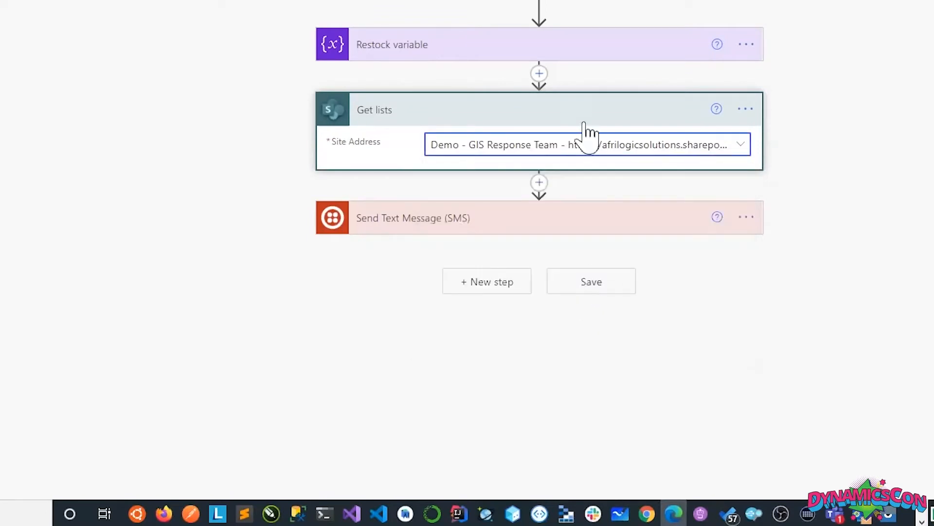
Insert a SharePoint Get item action between Get lists and Send Text Message (SMS)
{"action": "left_click", "coordinate": [540, 183]}
{"action": "left_click", "coordinate": [532, 213]}
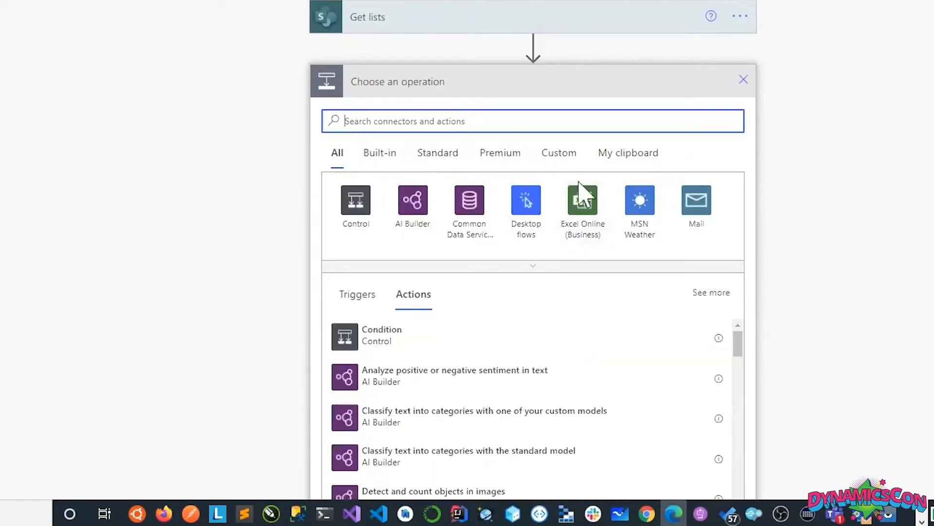
{"action": "scroll", "coordinate": [484, 354], "scroll_direction": "down", "scroll_amount": 2}
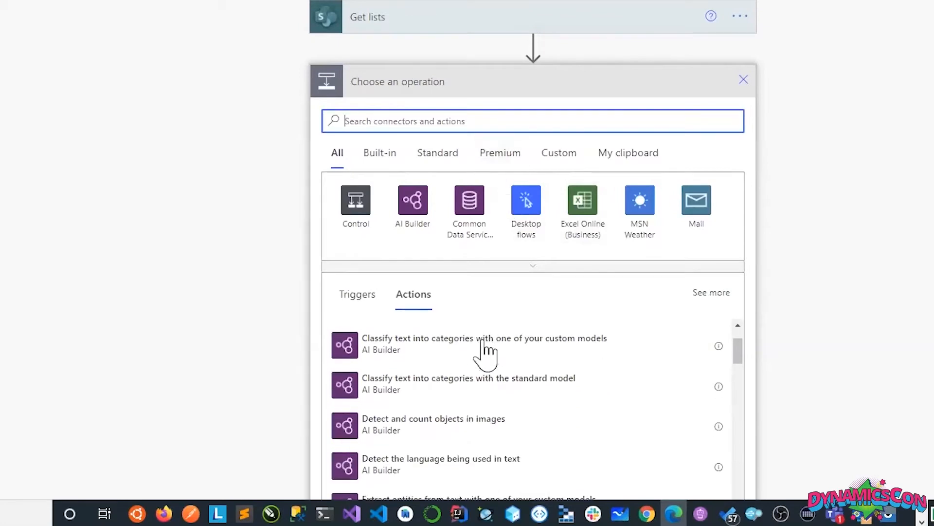
{"action": "scroll", "coordinate": [484, 431], "scroll_direction": "down", "scroll_amount": 1}
{"action": "scroll", "coordinate": [484, 431], "scroll_direction": "down", "scroll_amount": 3}
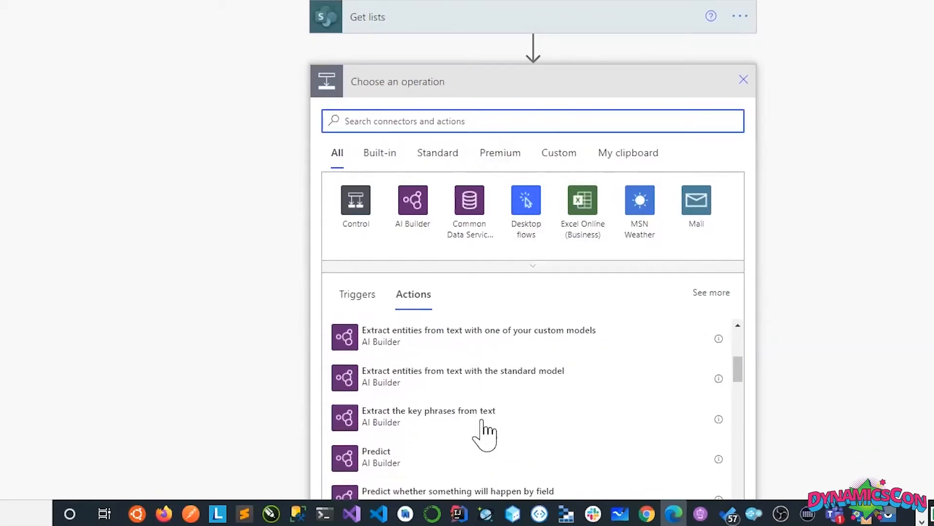
{"action": "scroll", "coordinate": [579, 428], "scroll_direction": "up", "scroll_amount": 2}
{"action": "scroll", "coordinate": [578, 406], "scroll_direction": "down", "scroll_amount": 1}
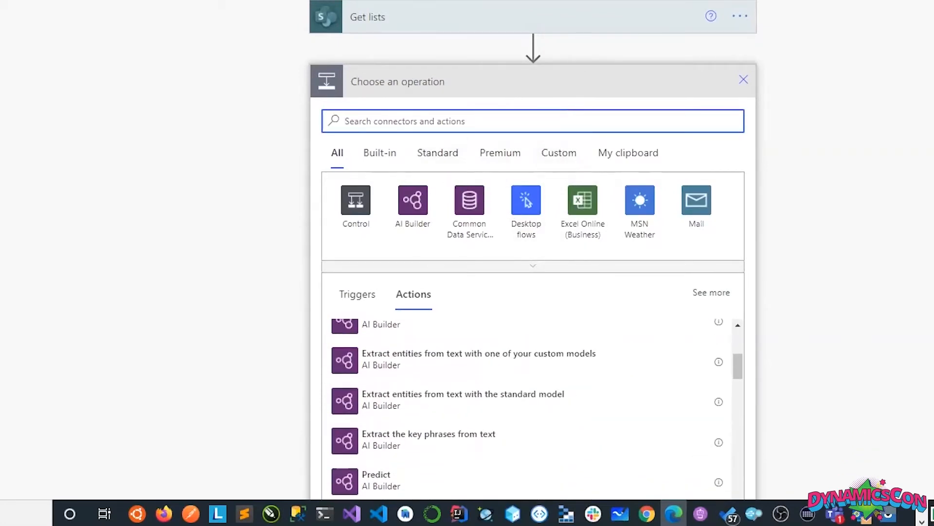
{"action": "type", "text": "items"}
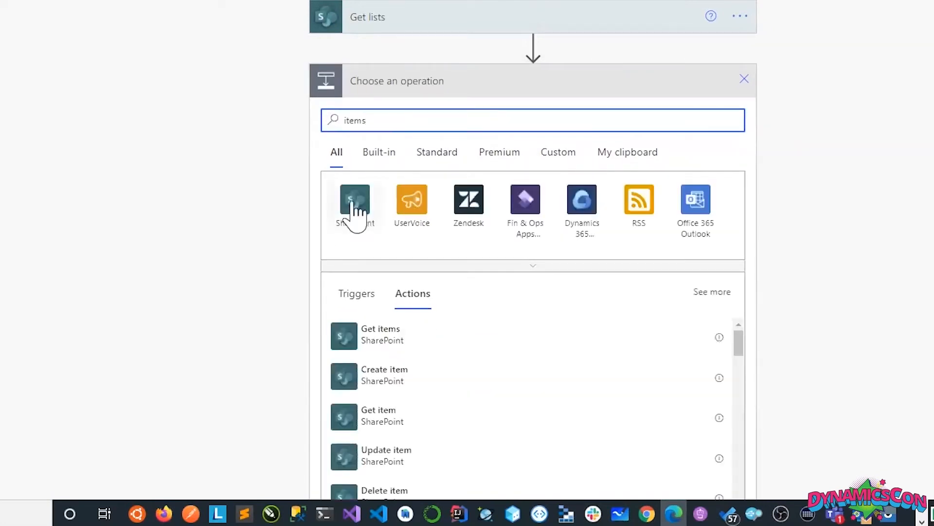
{"action": "left_click", "coordinate": [357, 210]}
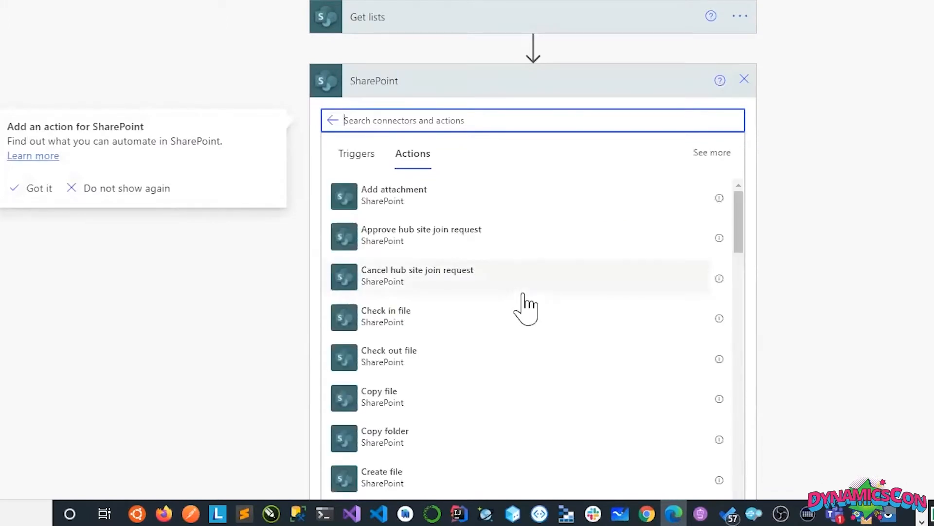
{"action": "scroll", "coordinate": [487, 278], "scroll_direction": "down", "scroll_amount": 5}
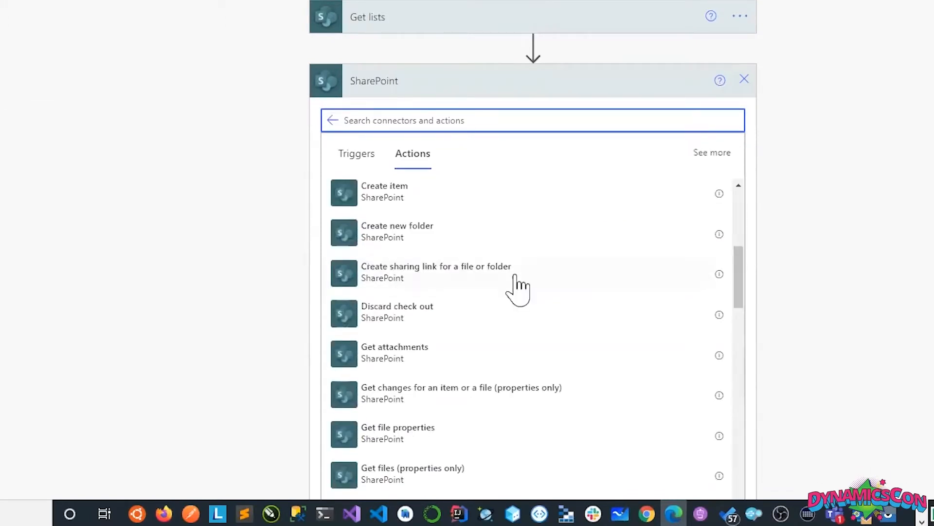
{"action": "type", "text": "items"}
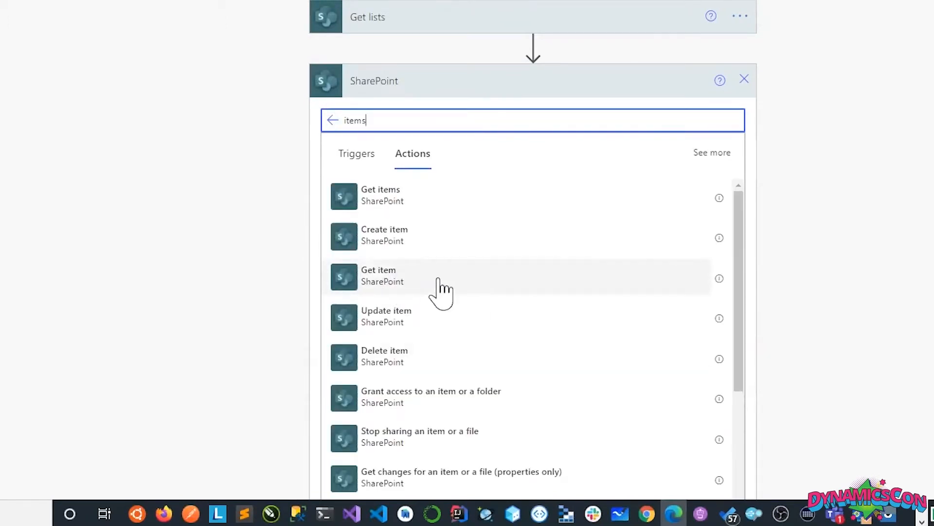
{"action": "left_click", "coordinate": [456, 282]}
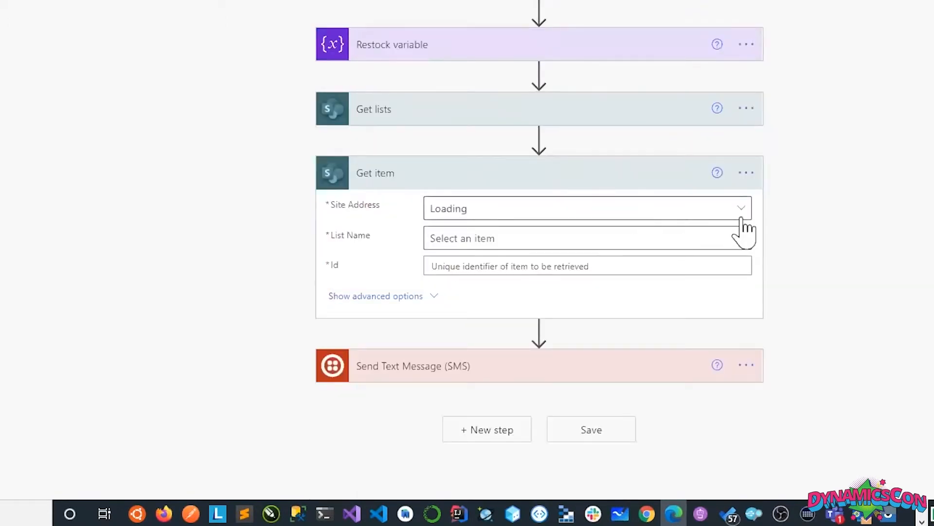
Set the Get item action's site address to Demo - GIS Response Team and its list name to BeerDemo
{"action": "left_click", "coordinate": [741, 208]}
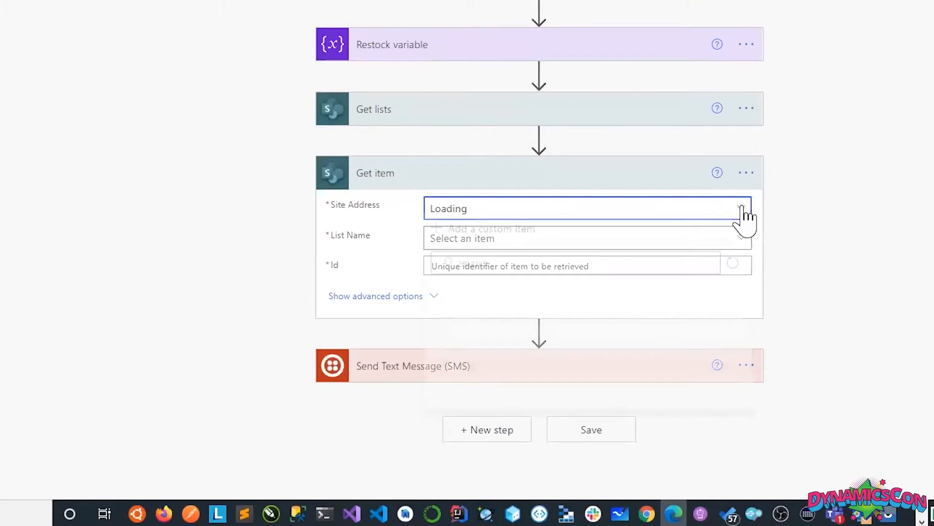
{"action": "left_click", "coordinate": [655, 346]}
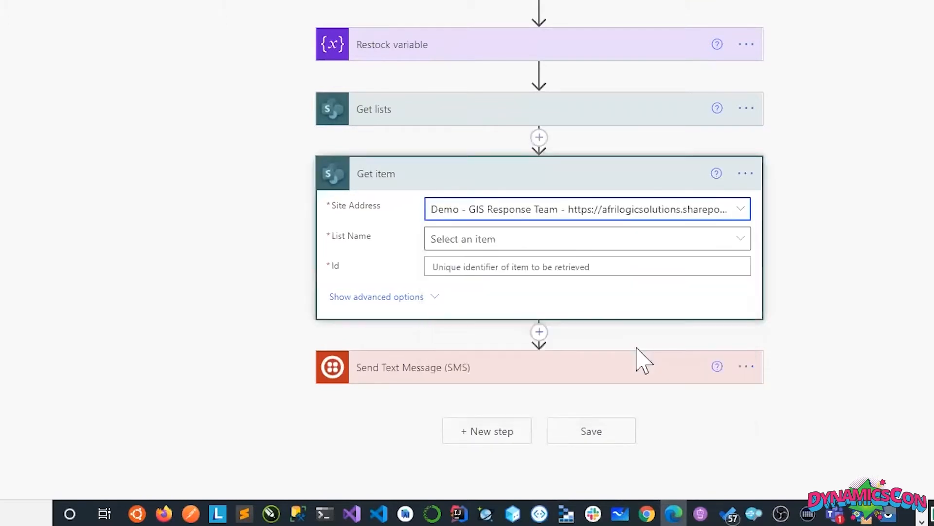
{"action": "left_click", "coordinate": [741, 239]}
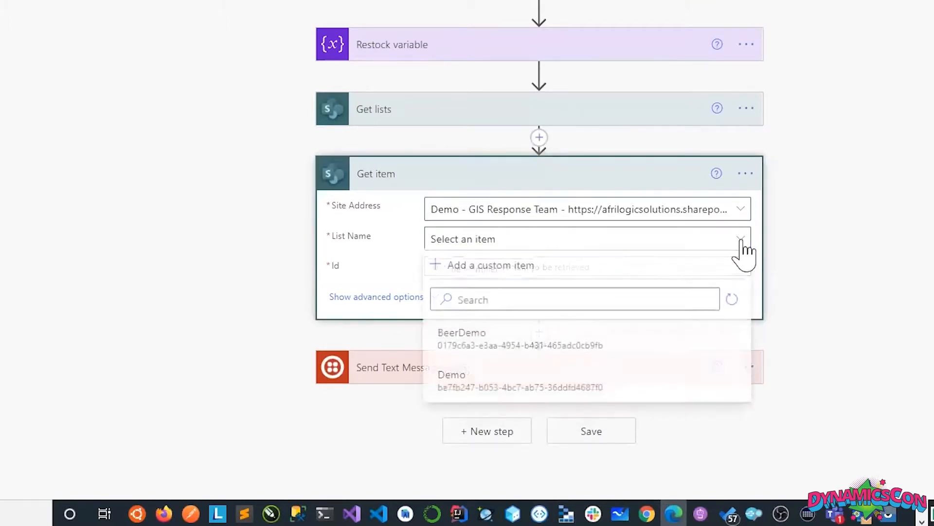
{"action": "left_click", "coordinate": [501, 343]}
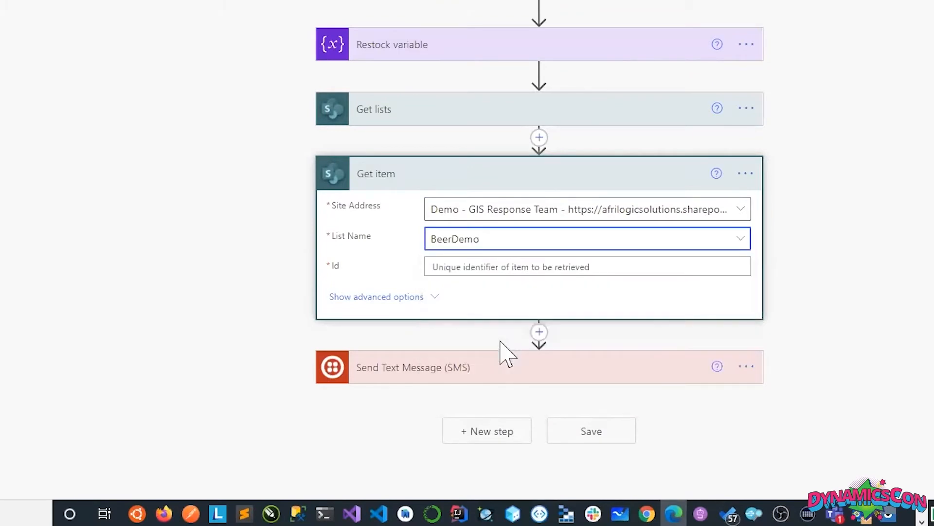
Look up the Beer item's details in the SharePoint list and paste its link identifier as the Get item Id in the flow
{"action": "left_click", "coordinate": [560, 267]}
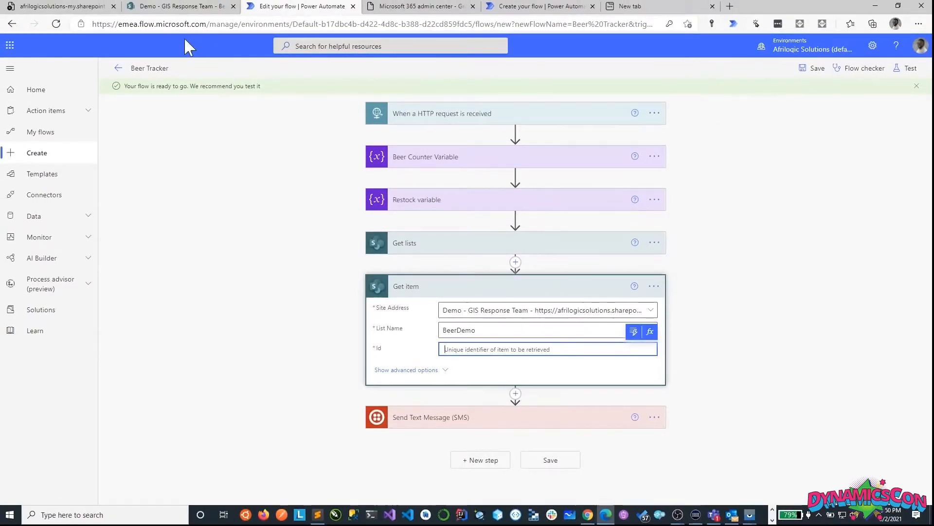
{"action": "left_click", "coordinate": [167, 7]}
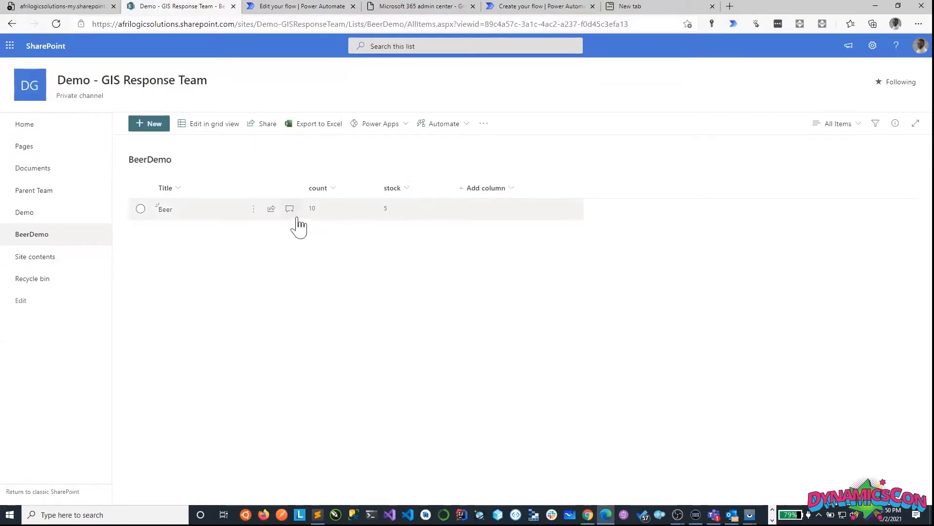
{"action": "left_click", "coordinate": [253, 210]}
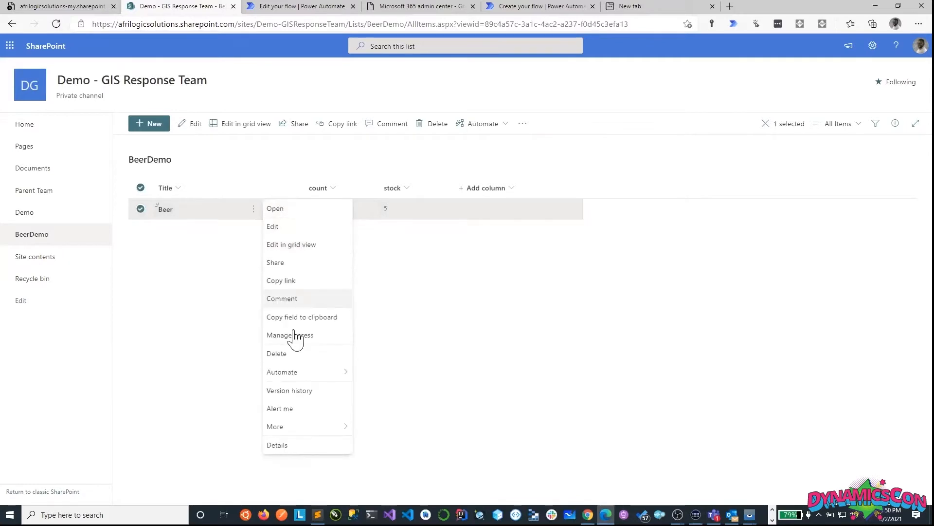
{"action": "left_click", "coordinate": [297, 445]}
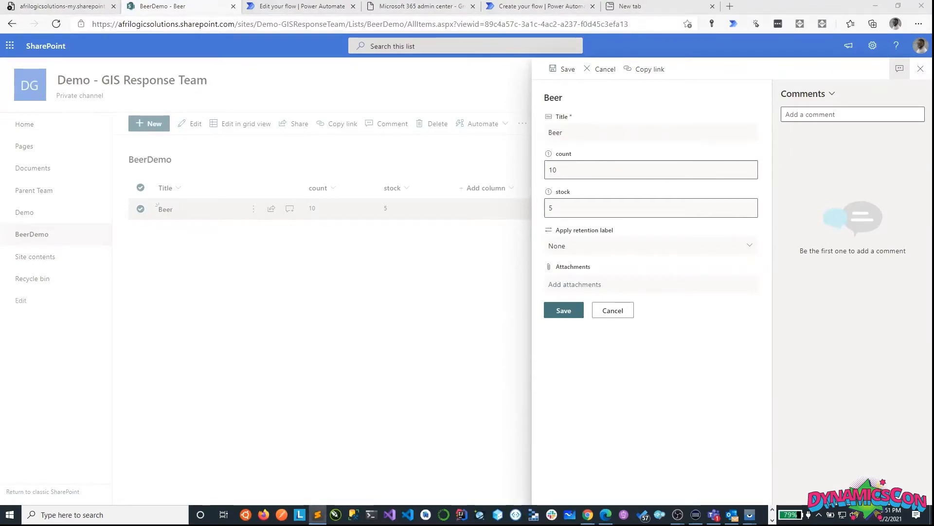
{"action": "left_click", "coordinate": [920, 69]}
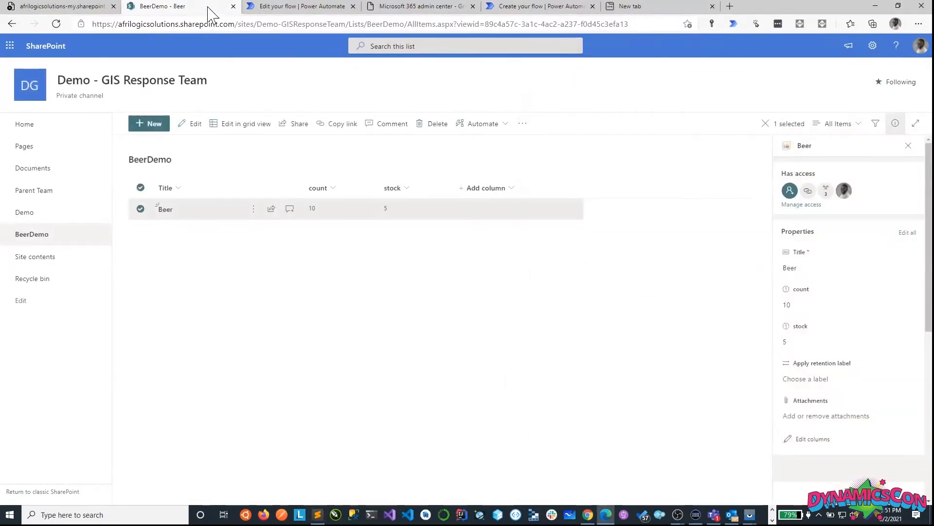
{"action": "left_click", "coordinate": [278, 7]}
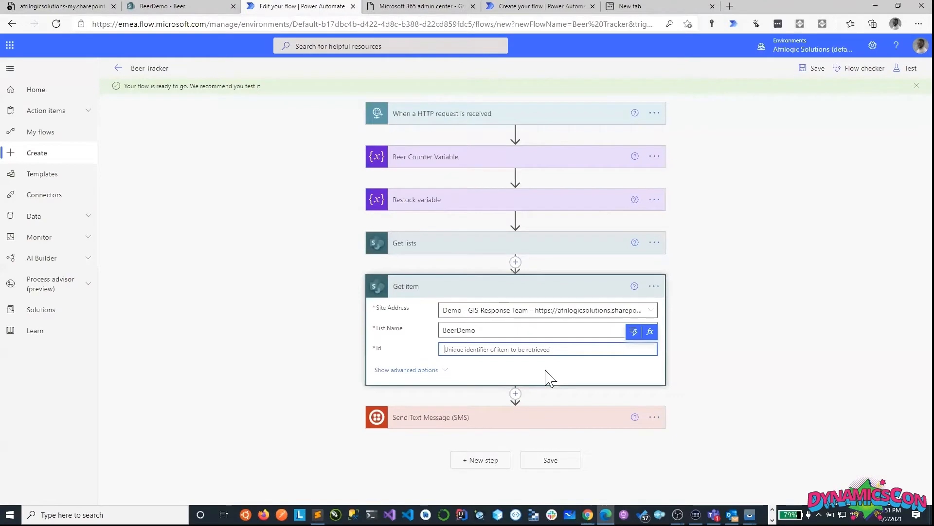
Delete the Get lists action from the Beer Tracker flow
{"action": "left_click", "coordinate": [654, 242]}
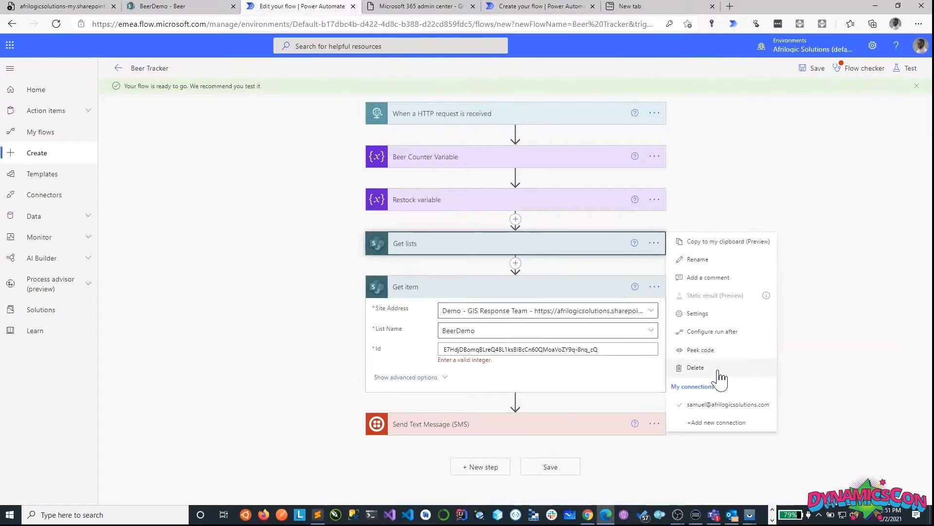
{"action": "left_click", "coordinate": [718, 373]}
{"action": "key", "text": "Return"}
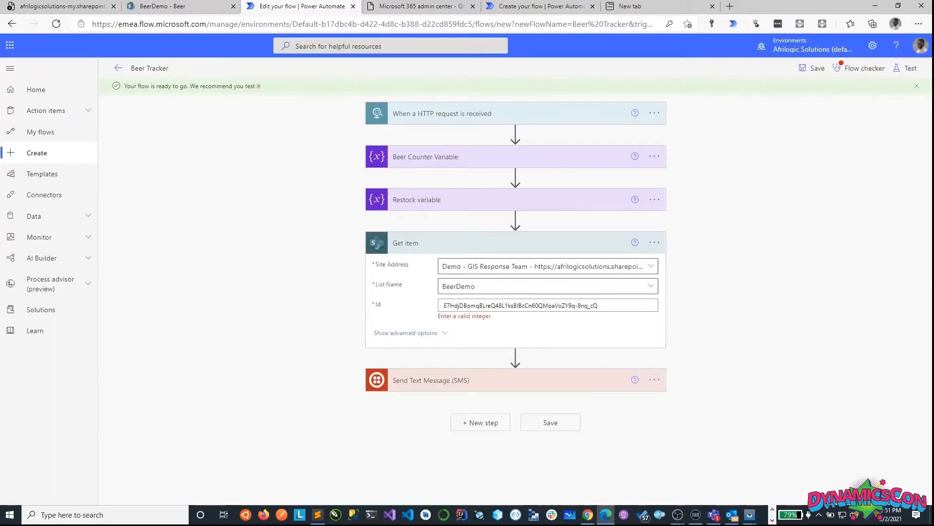
Replace the Get item action's Id with 1
{"action": "left_click", "coordinate": [600, 306]}
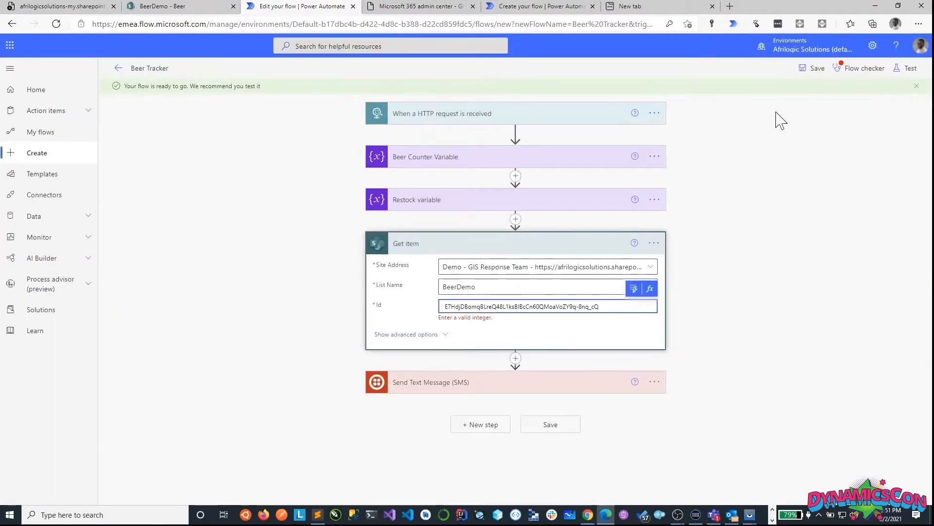
{"action": "left_click_drag", "start_coordinate": [601, 307], "coordinate": [442, 309]}
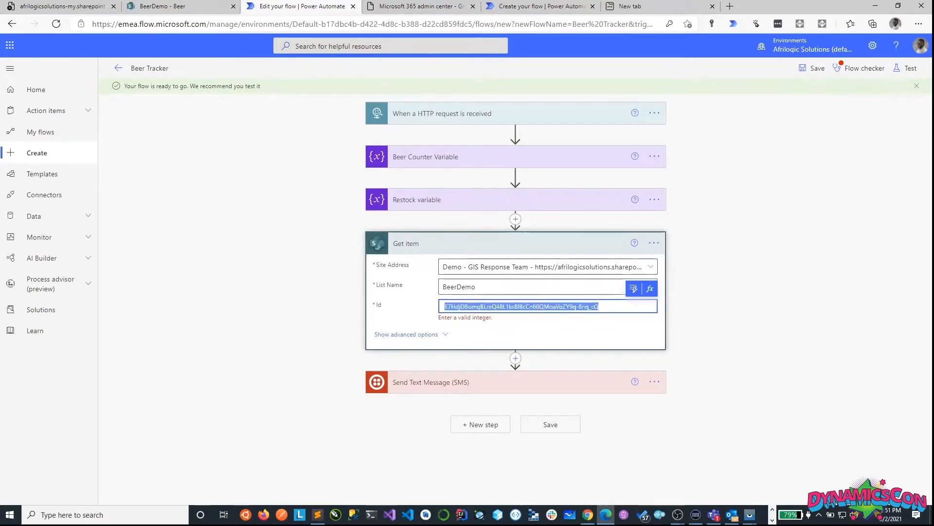
{"action": "type", "text": "1"}
{"action": "left_click", "coordinate": [726, 328]}
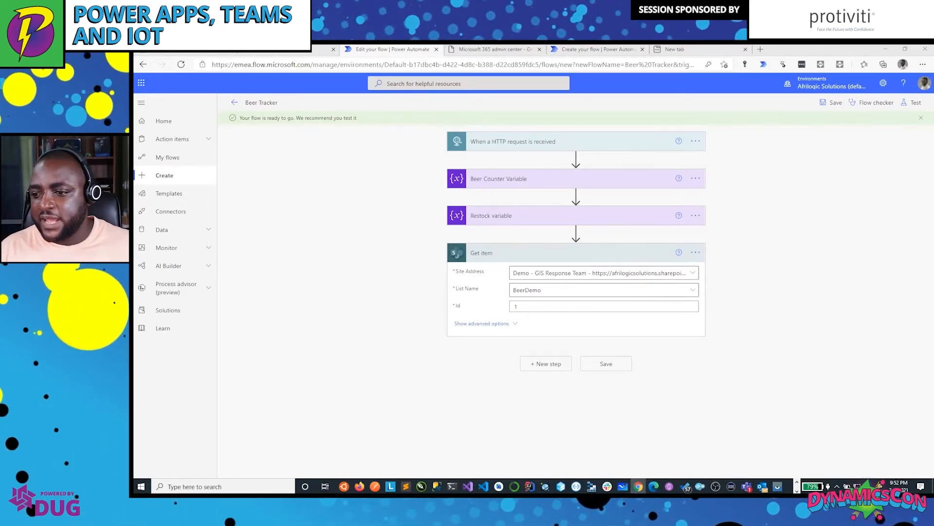
Open the latest Beer Tracker run from the run history and examine the outputs of its Get item action
{"action": "left_click", "coordinate": [235, 104]}
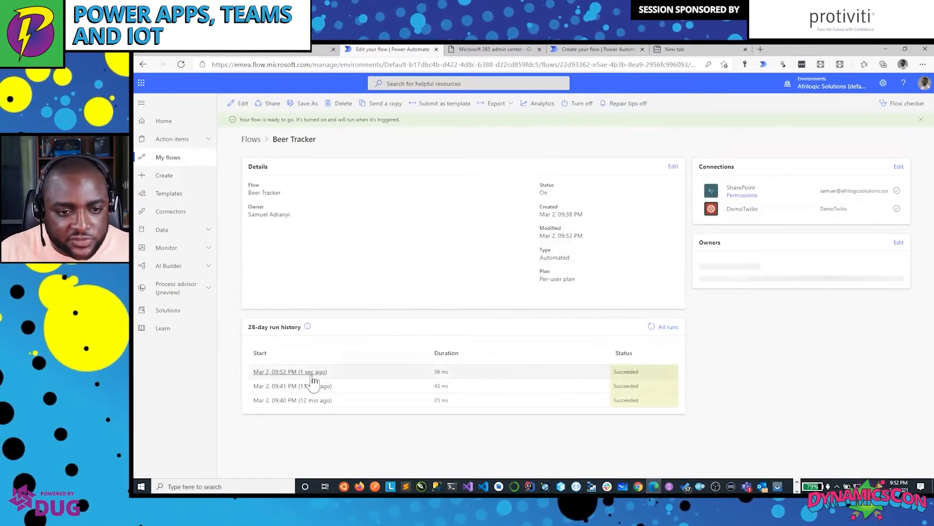
{"action": "left_click", "coordinate": [312, 375]}
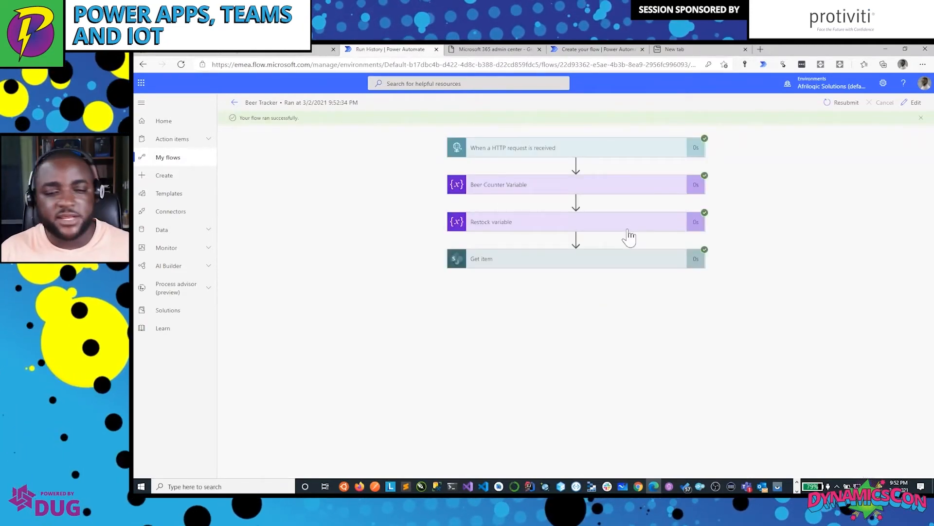
{"action": "left_click", "coordinate": [543, 265]}
{"action": "scroll", "coordinate": [389, 350], "scroll_direction": "down", "scroll_amount": 5}
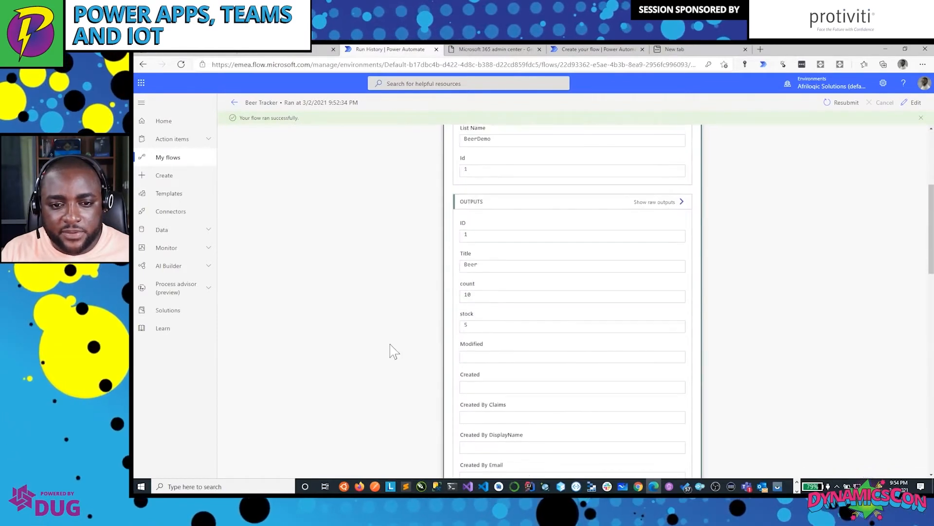
Examine the count and stock fields in the outputs of the run's Get item action
{"action": "scroll", "coordinate": [461, 276], "scroll_direction": "down", "scroll_amount": 1}
{"action": "scroll", "coordinate": [466, 283], "scroll_direction": "down", "scroll_amount": 1}
{"action": "double_click", "coordinate": [469, 230]}
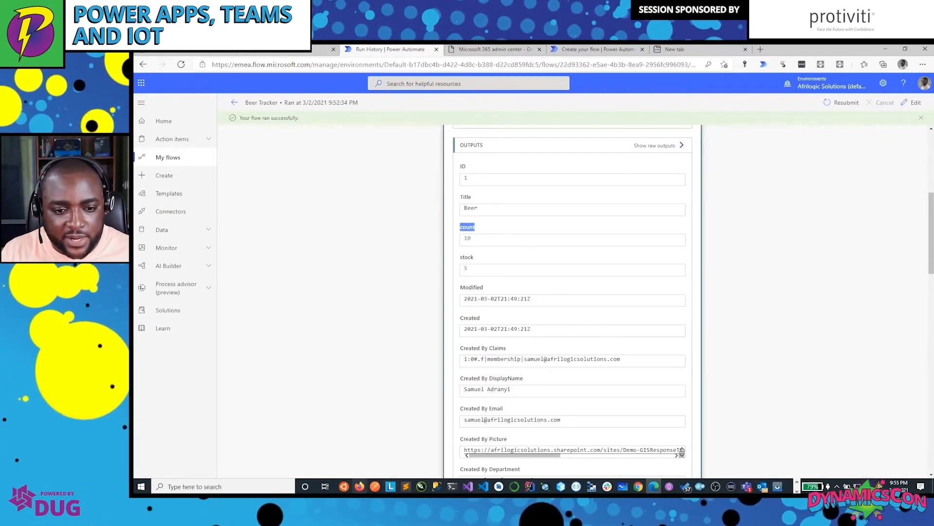
{"action": "left_click", "coordinate": [405, 487]}
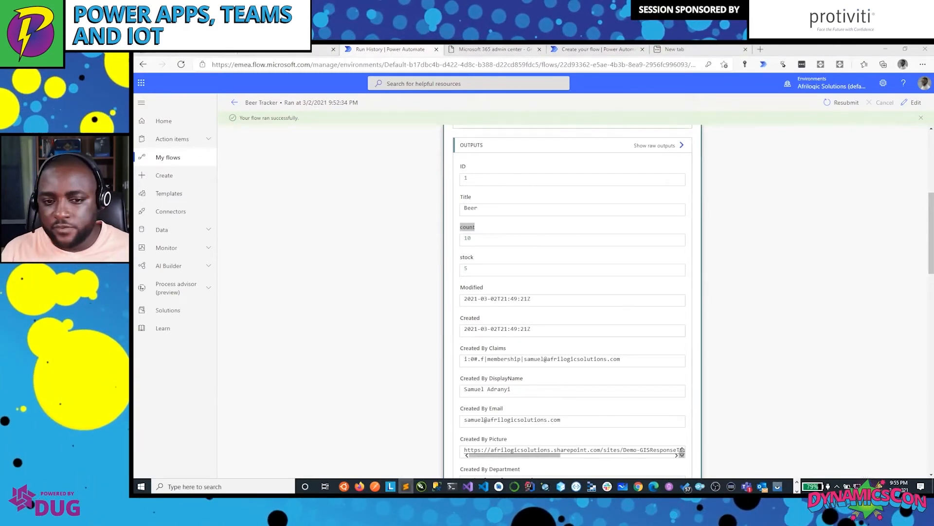
{"action": "double_click", "coordinate": [467, 258]}
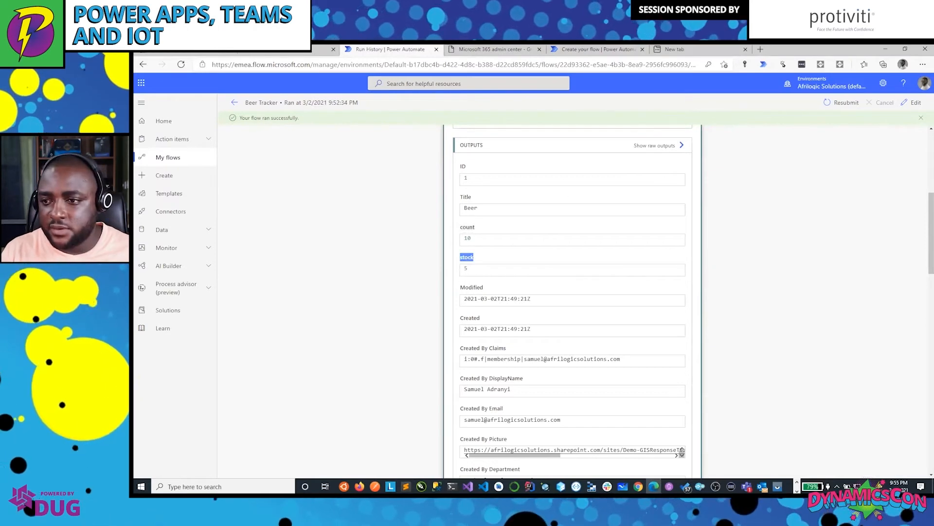
{"action": "key", "text": "alt+Tab"}
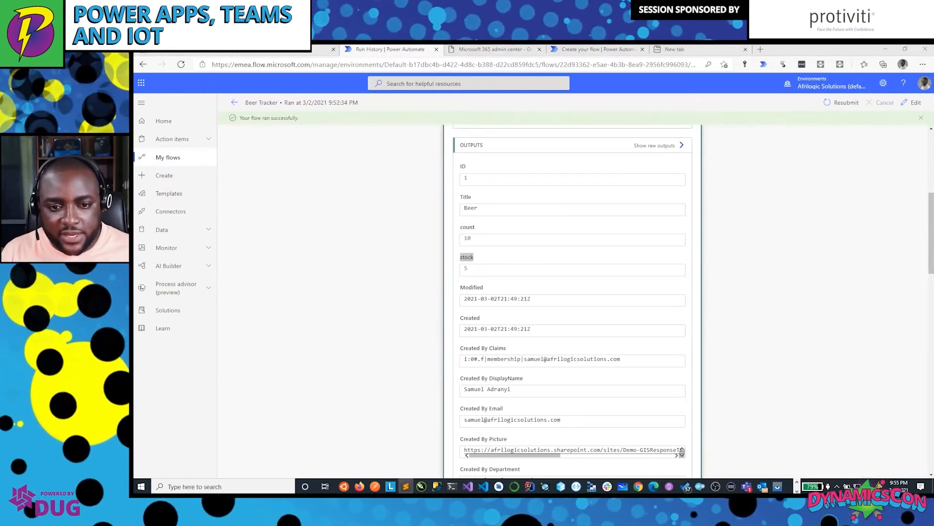
{"action": "scroll", "coordinate": [572, 301], "scroll_direction": "down", "scroll_amount": 2}
{"action": "scroll", "coordinate": [572, 302], "scroll_direction": "up", "scroll_amount": 3}
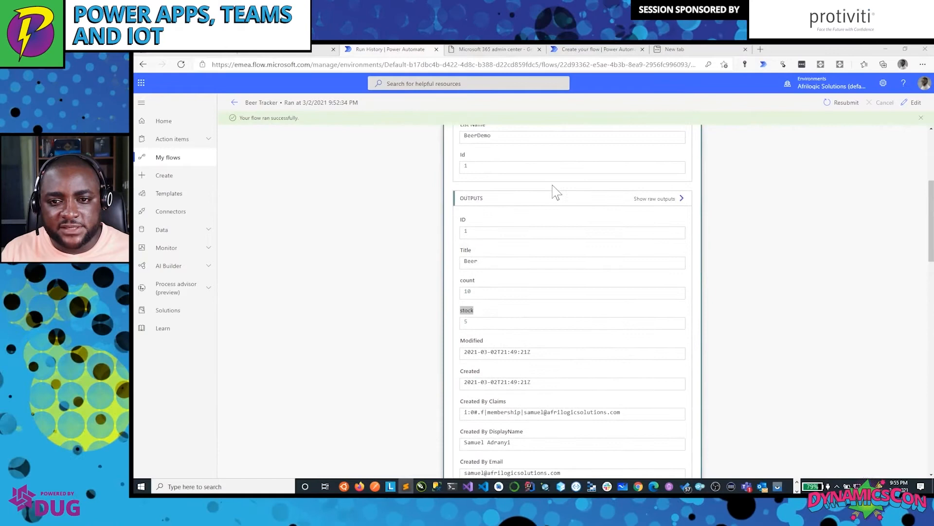
Review the remaining Get item output fields, from the Modified and Created details down to the body JSON
{"action": "scroll", "coordinate": [580, 265], "scroll_direction": "down", "scroll_amount": 8}
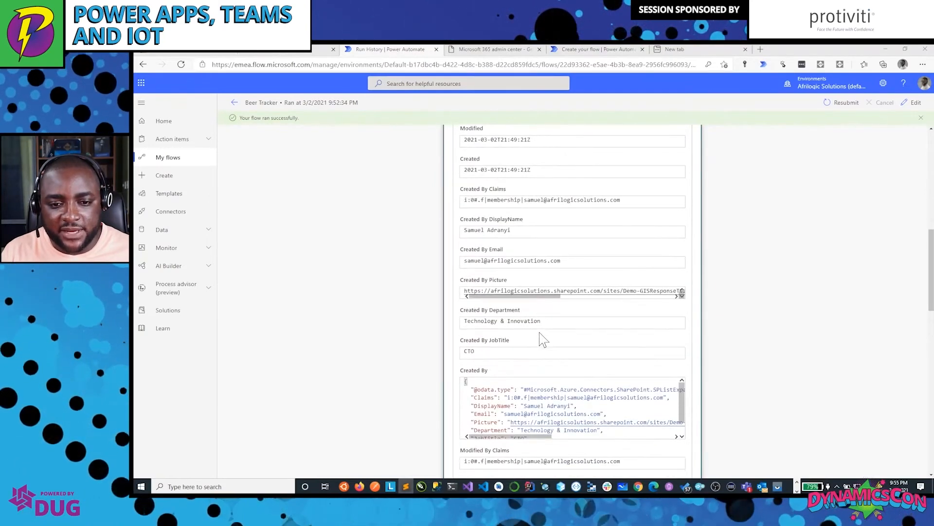
{"action": "scroll", "coordinate": [536, 386], "scroll_direction": "down", "scroll_amount": 10}
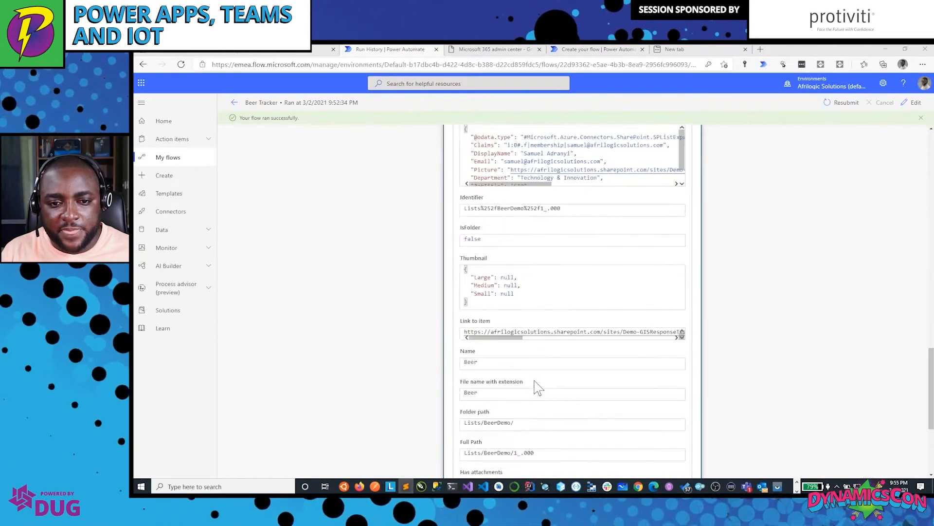
{"action": "scroll", "coordinate": [536, 386], "scroll_direction": "up", "scroll_amount": 15}
{"action": "scroll", "coordinate": [572, 302], "scroll_direction": "down", "scroll_amount": 15}
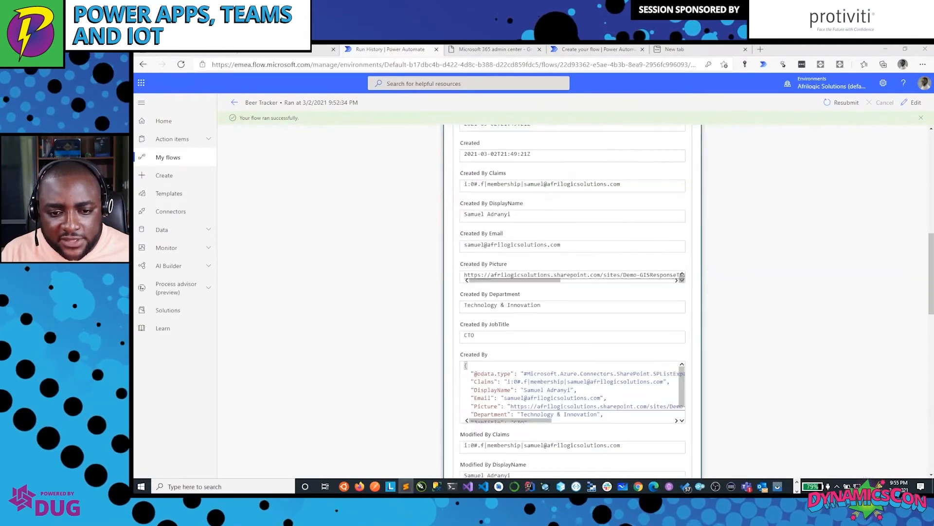
{"action": "scroll", "coordinate": [572, 372], "scroll_direction": "down", "scroll_amount": 4}
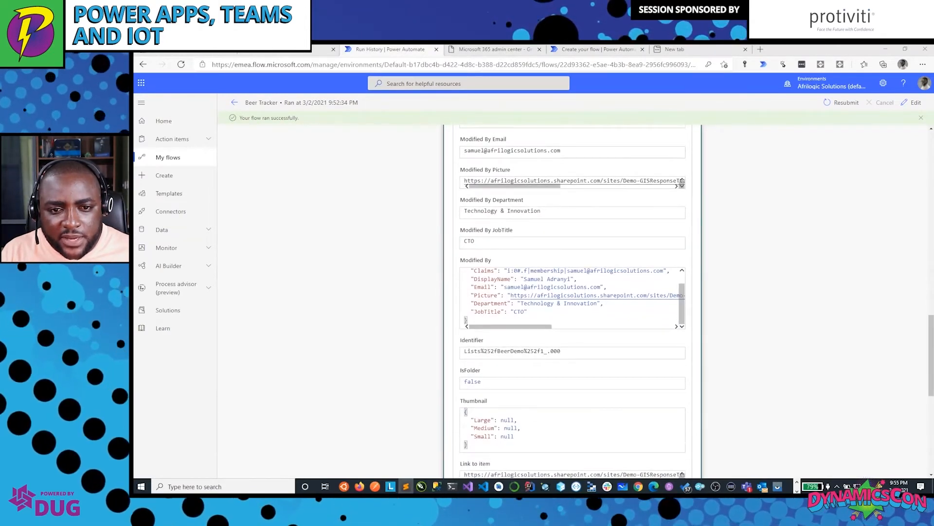
{"action": "scroll", "coordinate": [573, 302], "scroll_direction": "up", "scroll_amount": 5}
{"action": "scroll", "coordinate": [573, 302], "scroll_direction": "down", "scroll_amount": 10}
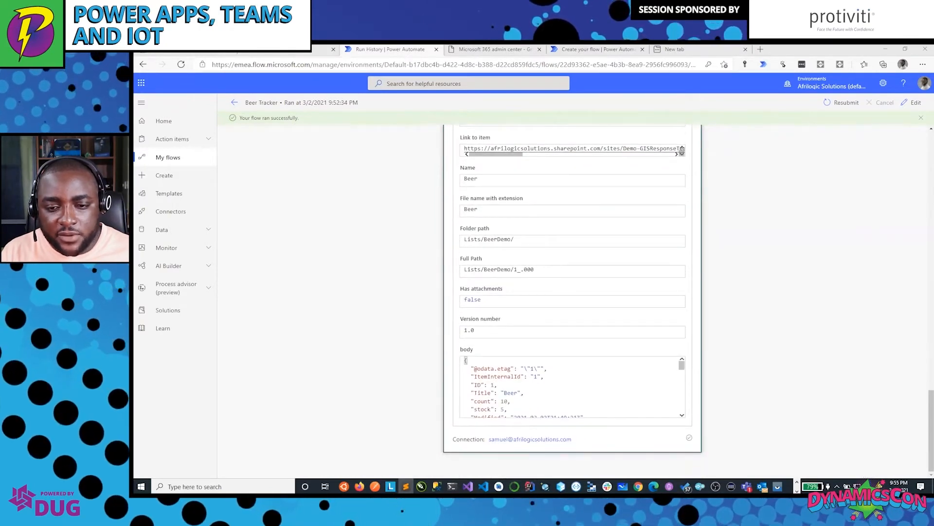
{"action": "scroll", "coordinate": [572, 387], "scroll_direction": "down", "scroll_amount": 2}
{"action": "scroll", "coordinate": [573, 387], "scroll_direction": "up", "scroll_amount": 2}
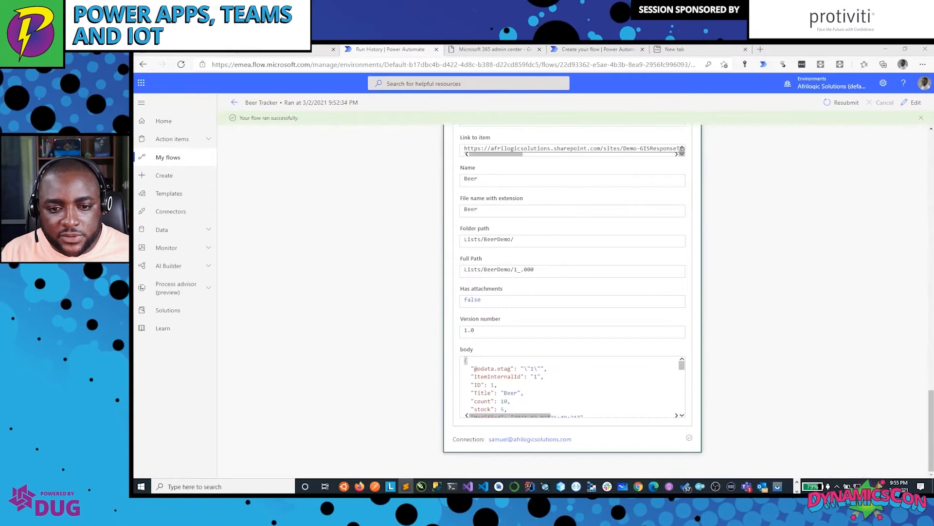
{"action": "scroll", "coordinate": [572, 387], "scroll_direction": "down", "scroll_amount": 3}
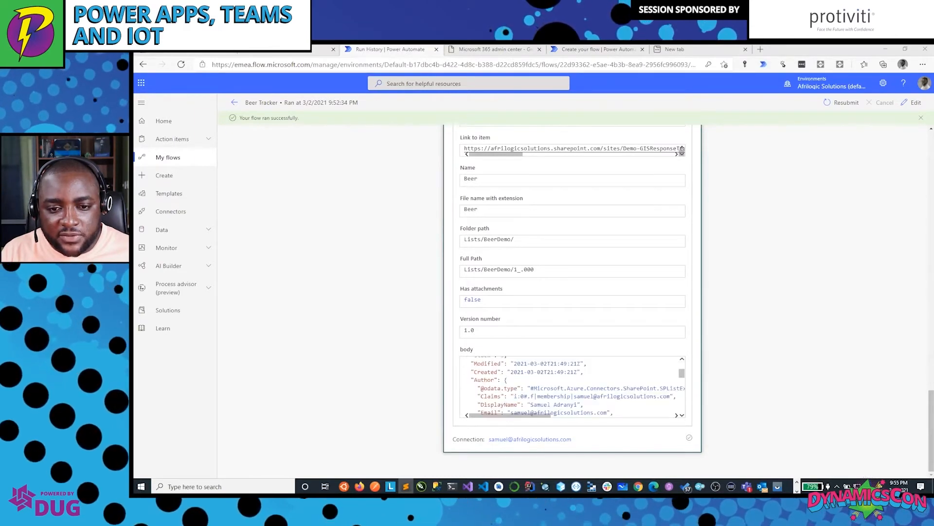
{"action": "scroll", "coordinate": [572, 387], "scroll_direction": "up", "scroll_amount": 1}
{"action": "scroll", "coordinate": [572, 387], "scroll_direction": "up", "scroll_amount": 2}
{"action": "scroll", "coordinate": [572, 387], "scroll_direction": "down", "scroll_amount": 2}
{"action": "scroll", "coordinate": [572, 386], "scroll_direction": "up", "scroll_amount": 2}
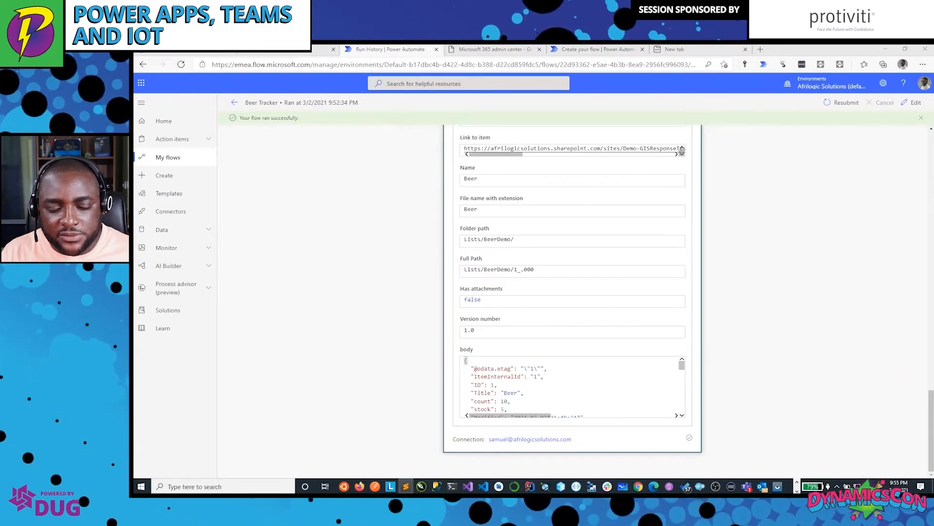
{"action": "scroll", "coordinate": [798, 248], "scroll_direction": "up", "scroll_amount": 5}
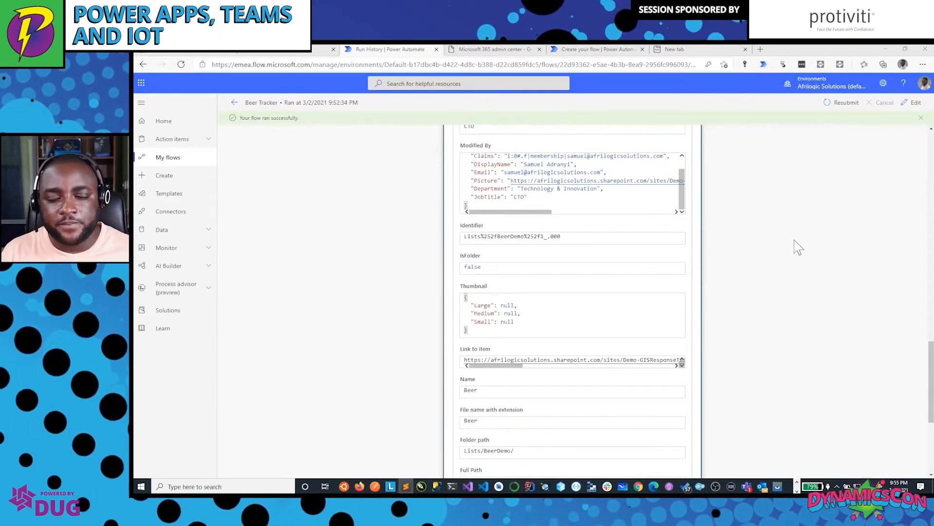
{"action": "scroll", "coordinate": [798, 247], "scroll_direction": "up", "scroll_amount": 10}
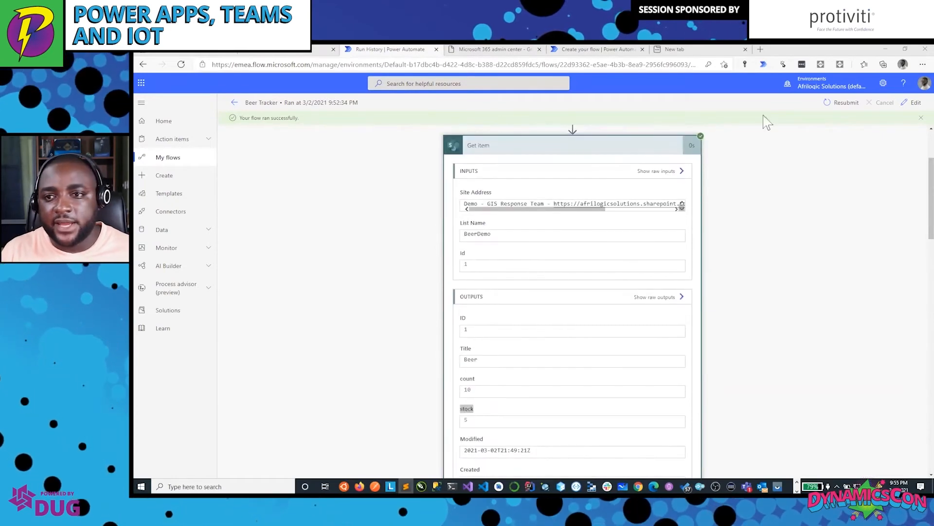
Reopen the Beer Tracker flow for editing and add a Condition control after the Get item action
{"action": "left_click", "coordinate": [913, 102]}
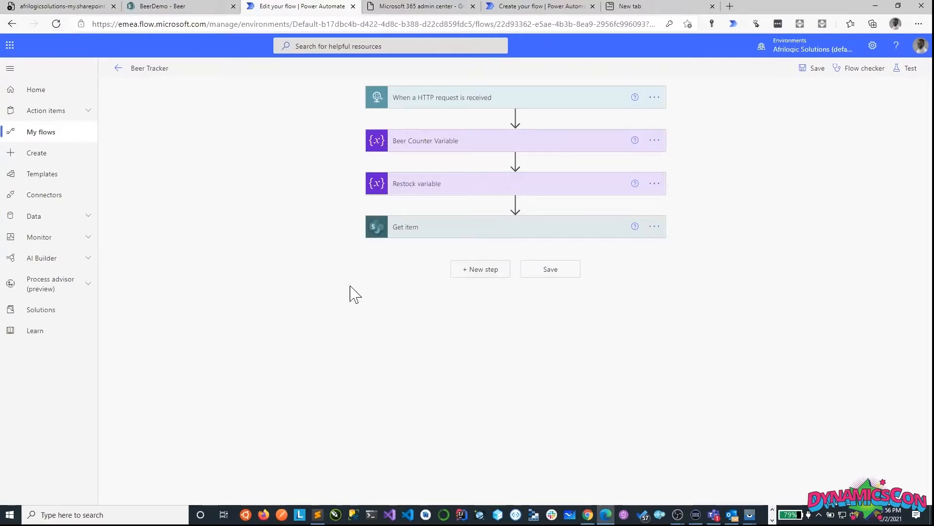
{"action": "left_click", "coordinate": [476, 272]}
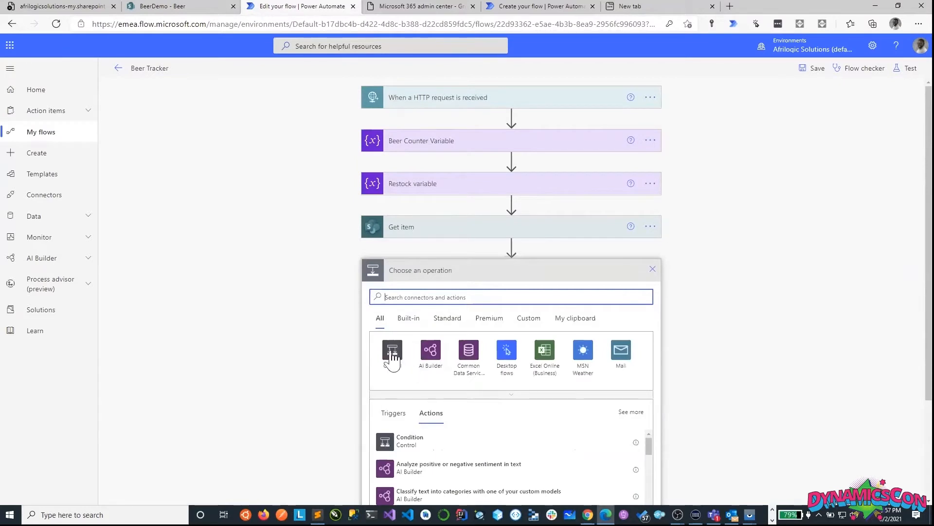
{"action": "left_click", "coordinate": [392, 353]}
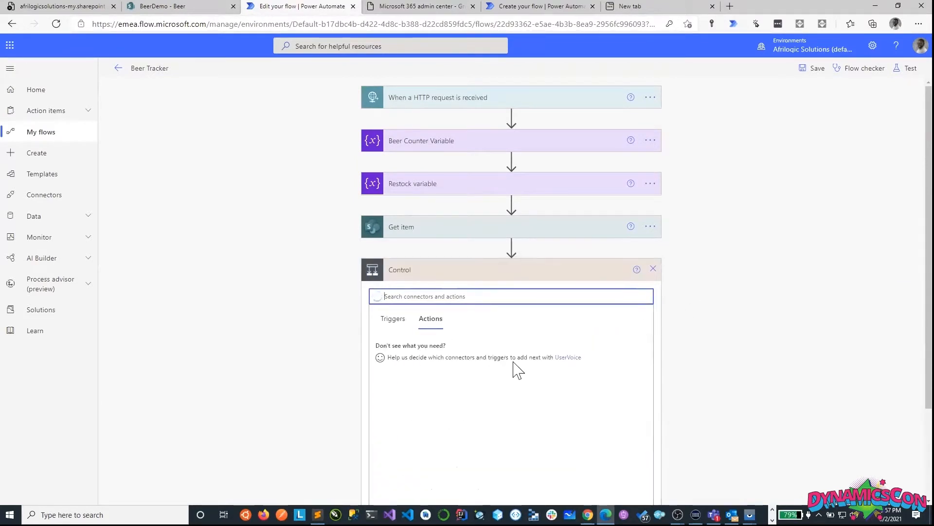
{"action": "scroll", "coordinate": [507, 440], "scroll_direction": "up", "scroll_amount": 2}
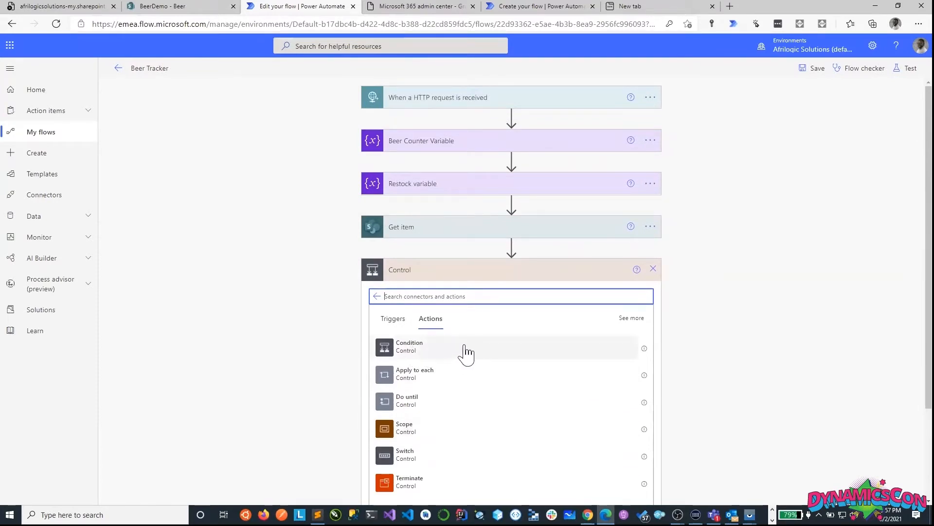
{"action": "left_click", "coordinate": [465, 347]}
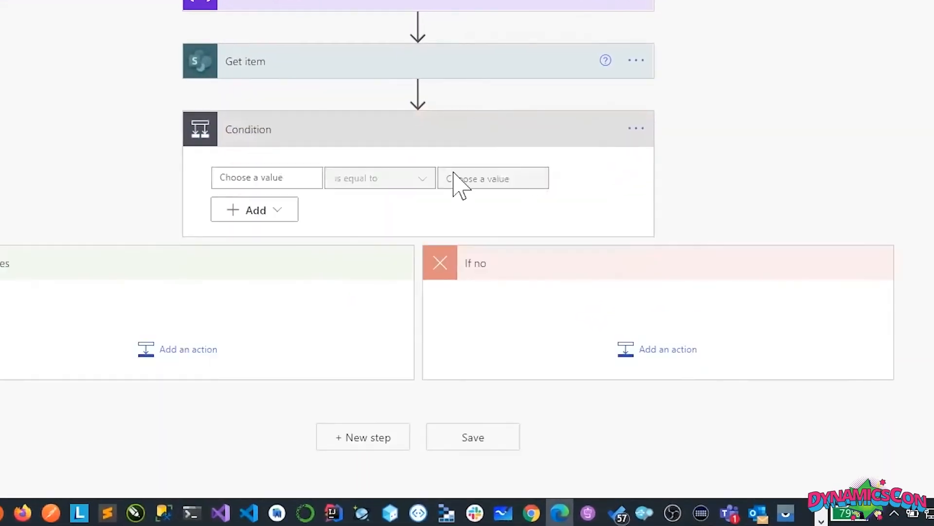
Set the Condition's first value to the count dynamic content from Get item
{"action": "left_click", "coordinate": [267, 177]}
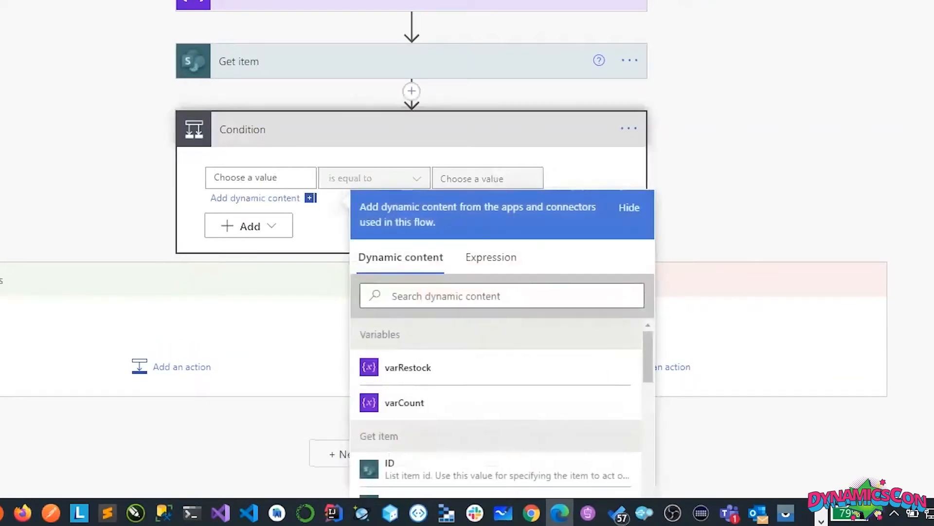
{"action": "scroll", "coordinate": [489, 450], "scroll_direction": "down", "scroll_amount": 2}
{"action": "scroll", "coordinate": [487, 443], "scroll_direction": "down", "scroll_amount": 1}
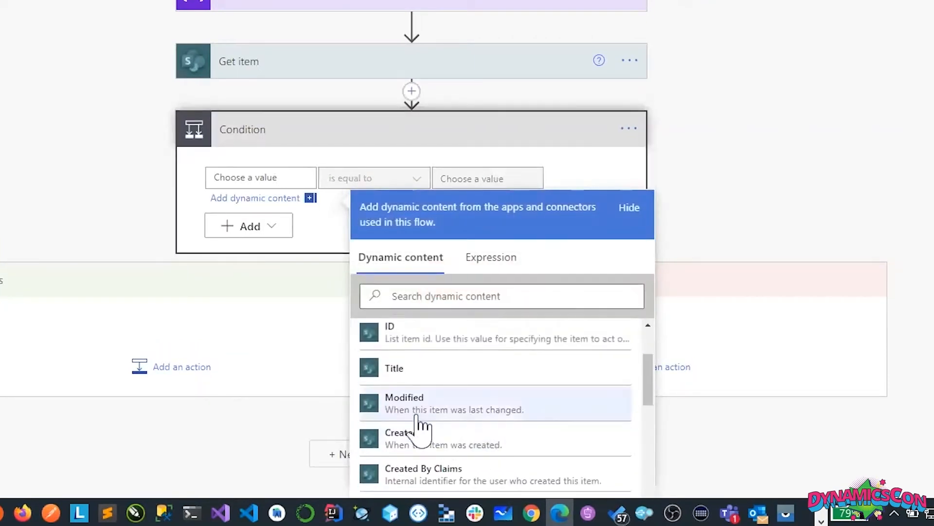
{"action": "scroll", "coordinate": [424, 428], "scroll_direction": "up", "scroll_amount": 3}
{"action": "scroll", "coordinate": [419, 423], "scroll_direction": "down", "scroll_amount": 1}
{"action": "scroll", "coordinate": [418, 428], "scroll_direction": "down", "scroll_amount": 4}
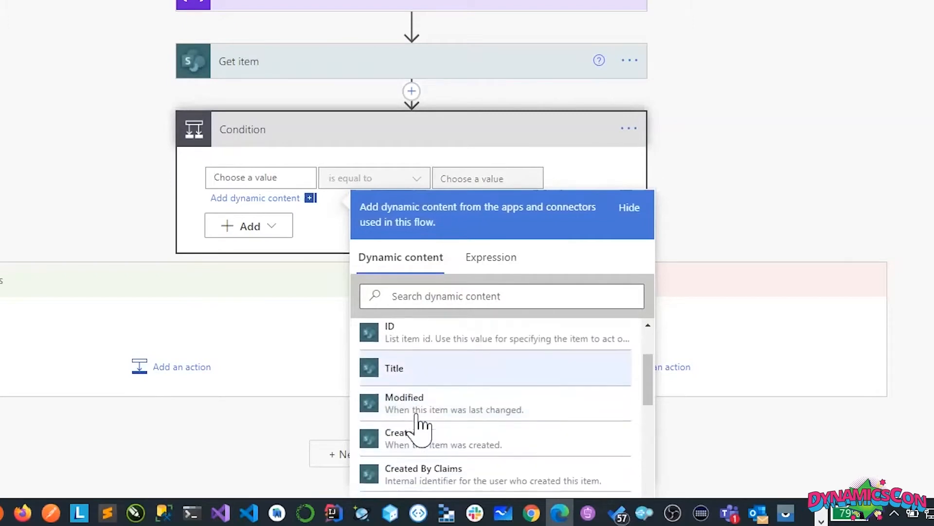
{"action": "scroll", "coordinate": [419, 425], "scroll_direction": "down", "scroll_amount": 8}
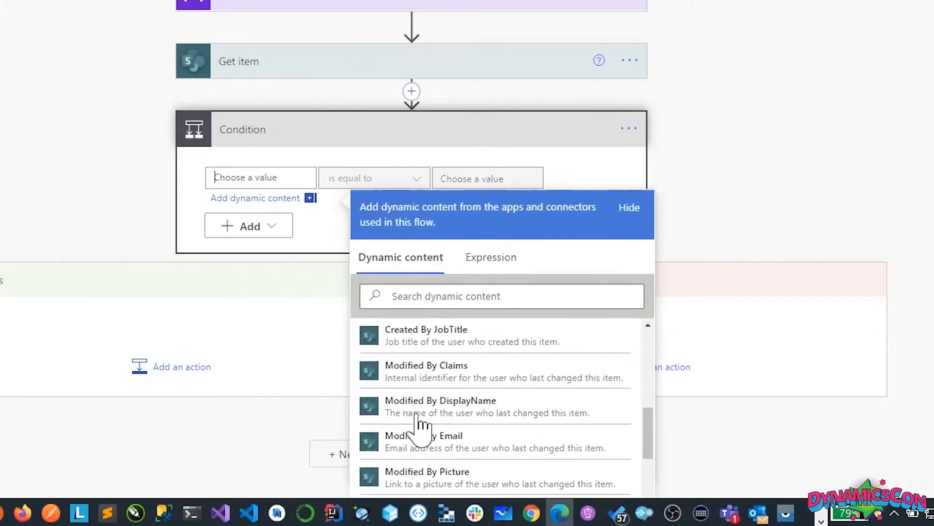
{"action": "scroll", "coordinate": [418, 425], "scroll_direction": "down", "scroll_amount": 10}
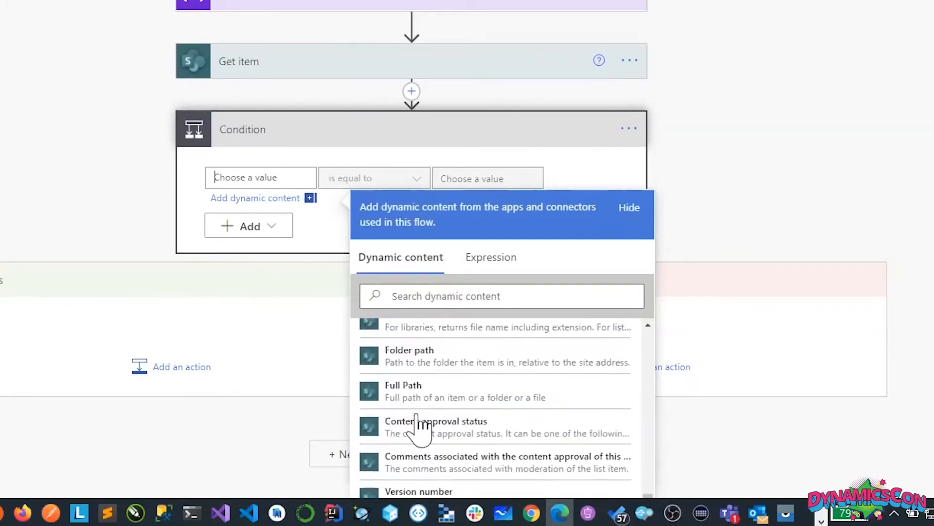
{"action": "scroll", "coordinate": [417, 415], "scroll_direction": "up", "scroll_amount": 1}
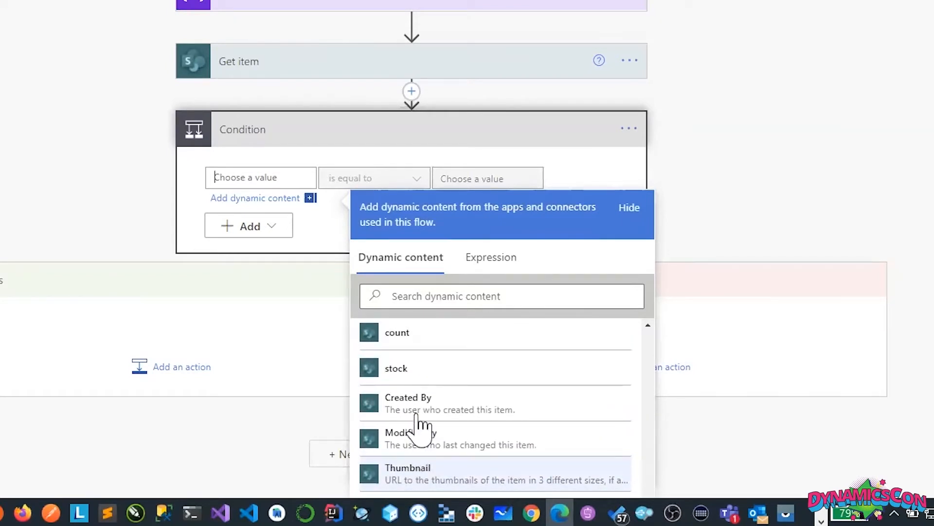
{"action": "scroll", "coordinate": [416, 413], "scroll_direction": "up", "scroll_amount": 1}
{"action": "left_click", "coordinate": [448, 382]}
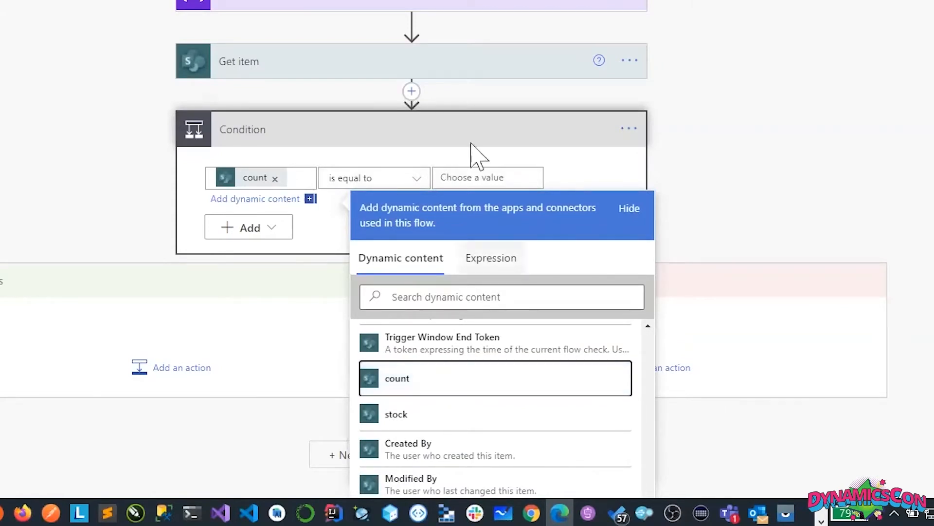
Set the Condition's operator to "is less than or equal to" and its second value to Get item's stock
{"action": "left_click", "coordinate": [424, 179]}
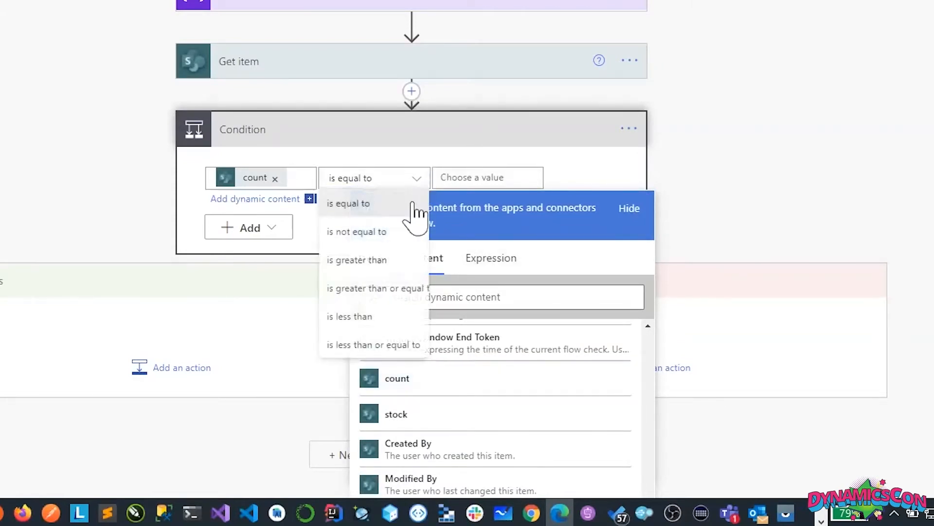
{"action": "left_click", "coordinate": [384, 345]}
{"action": "left_click", "coordinate": [494, 178]}
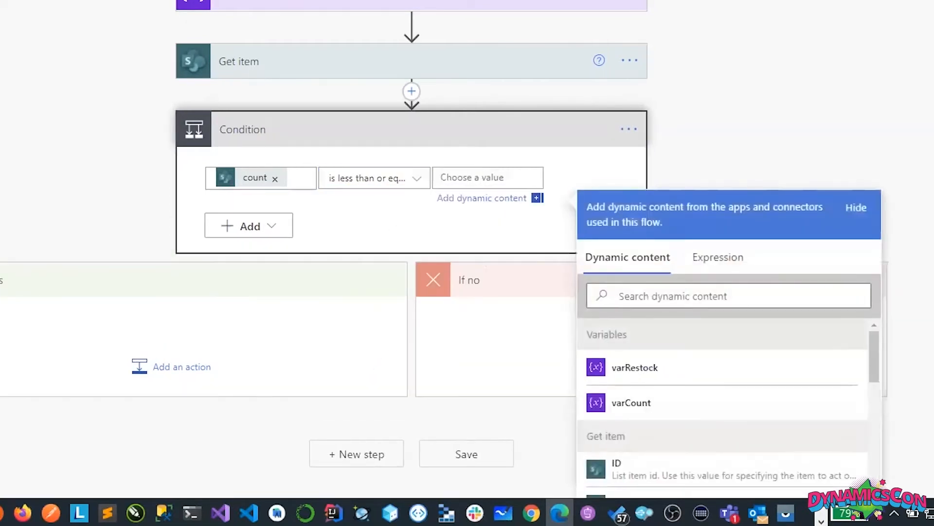
{"action": "scroll", "coordinate": [665, 438], "scroll_direction": "down", "scroll_amount": 3}
{"action": "scroll", "coordinate": [669, 446], "scroll_direction": "down", "scroll_amount": 10}
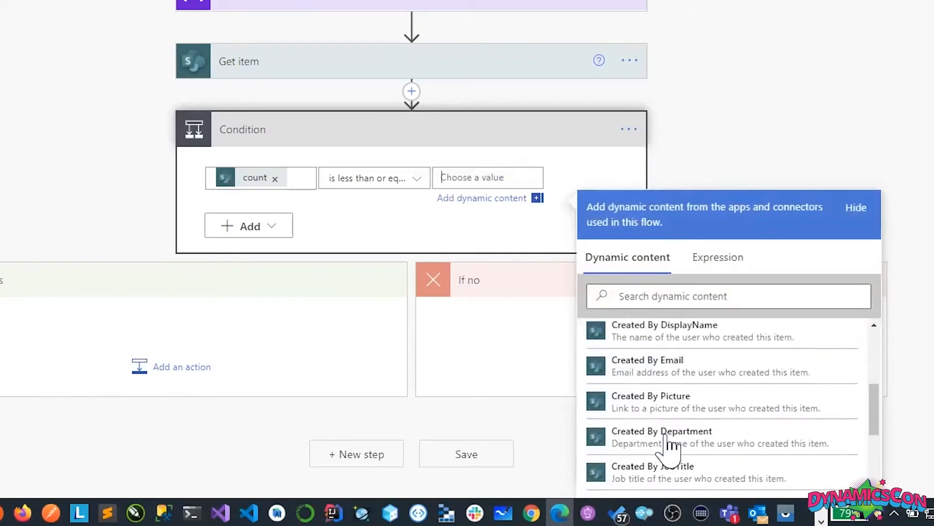
{"action": "scroll", "coordinate": [668, 440], "scroll_direction": "down", "scroll_amount": 10}
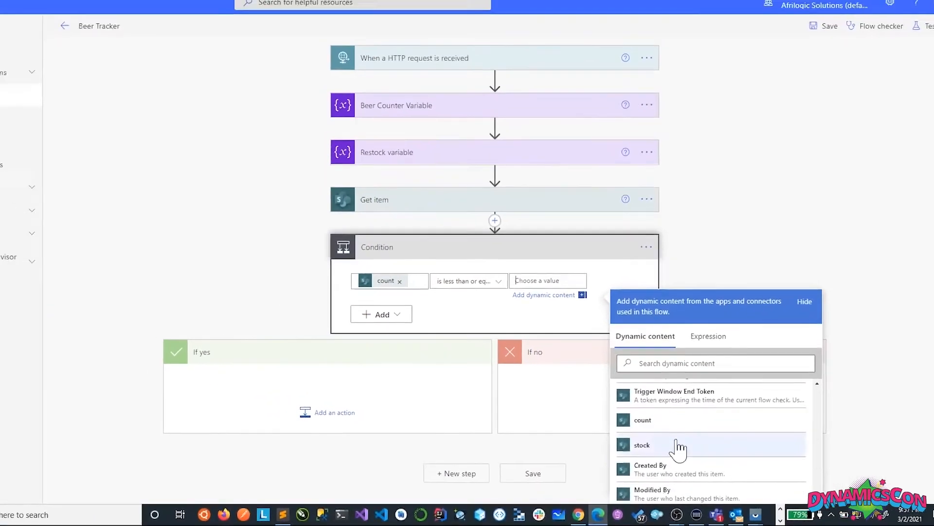
{"action": "left_click", "coordinate": [674, 468]}
{"action": "left_click", "coordinate": [691, 265]}
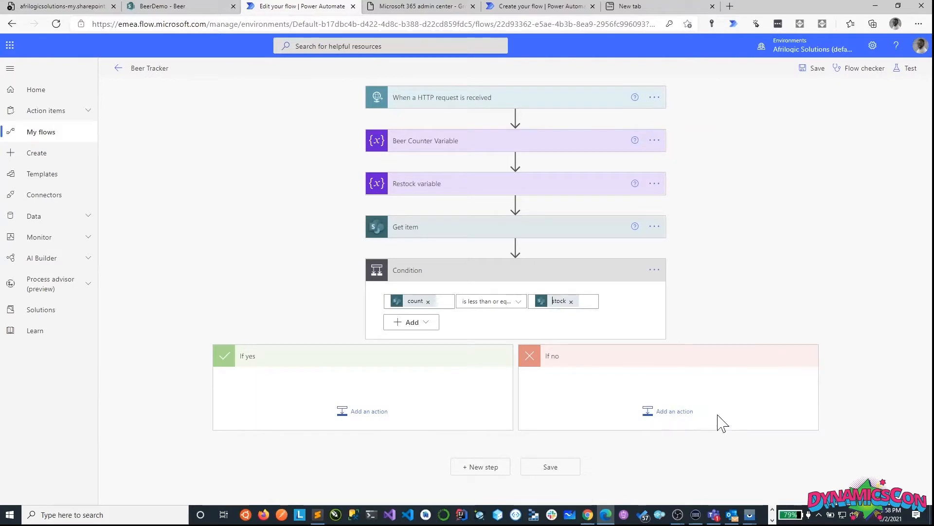
{"action": "left_click", "coordinate": [673, 412]}
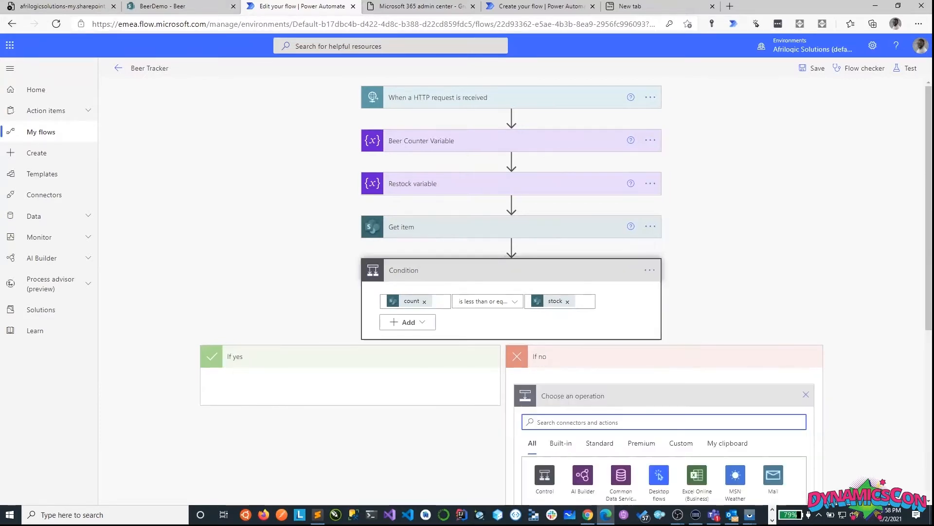
{"action": "type", "text": "end"}
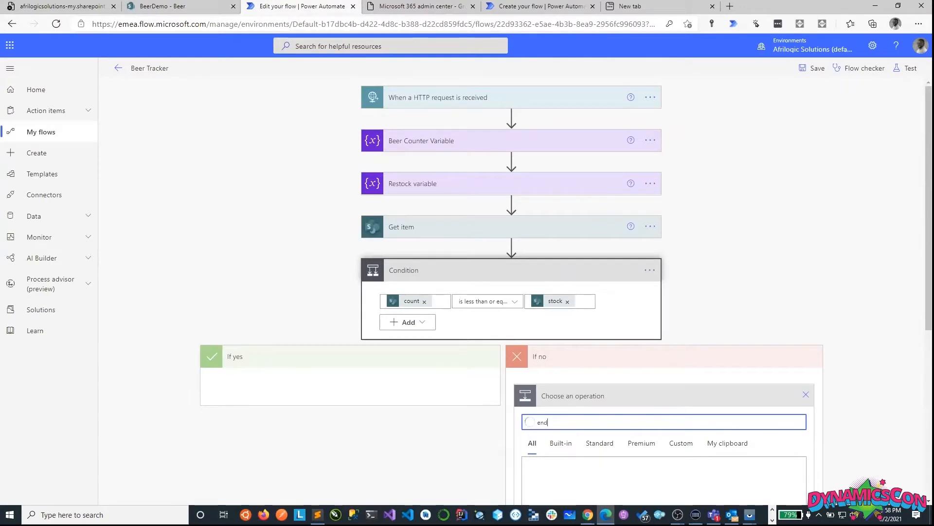
{"action": "scroll", "coordinate": [681, 363], "scroll_direction": "down", "scroll_amount": 4}
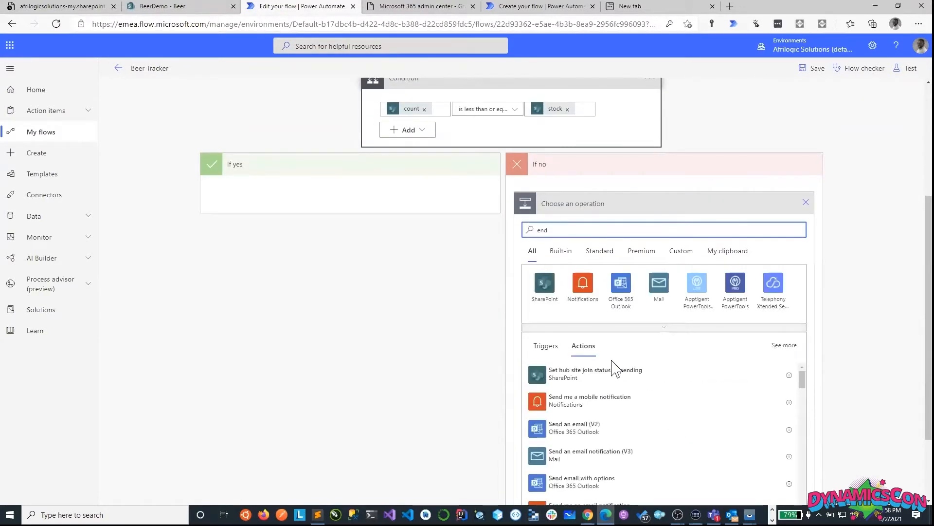
{"action": "scroll", "coordinate": [673, 392], "scroll_direction": "down", "scroll_amount": 1}
{"action": "scroll", "coordinate": [676, 388], "scroll_direction": "down", "scroll_amount": 5}
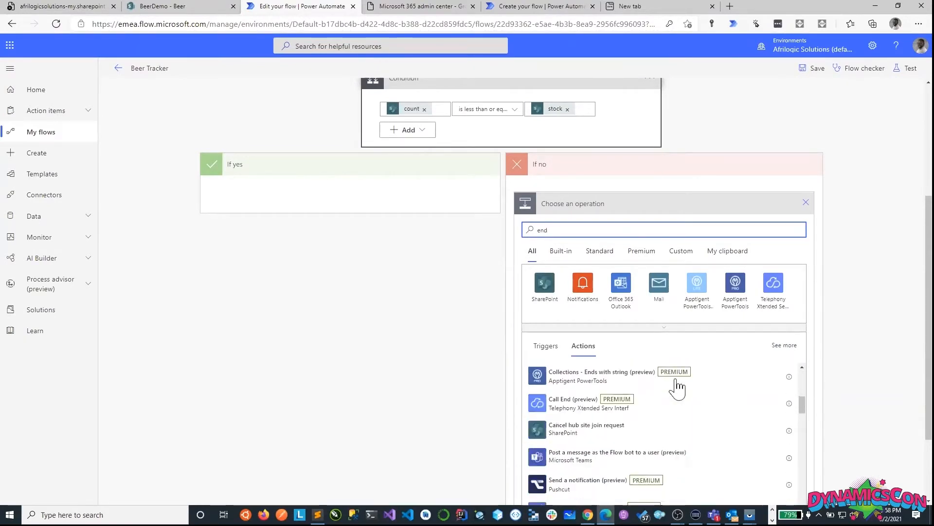
{"action": "scroll", "coordinate": [677, 384], "scroll_direction": "up", "scroll_amount": 1}
{"action": "type", "text": "flow"}
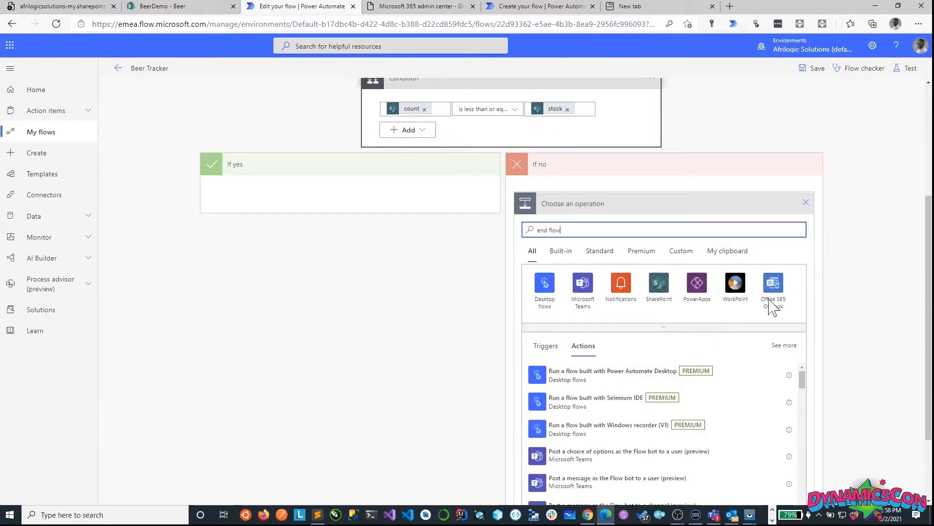
{"action": "scroll", "coordinate": [671, 433], "scroll_direction": "down", "scroll_amount": 3}
{"action": "scroll", "coordinate": [672, 438], "scroll_direction": "up", "scroll_amount": 3}
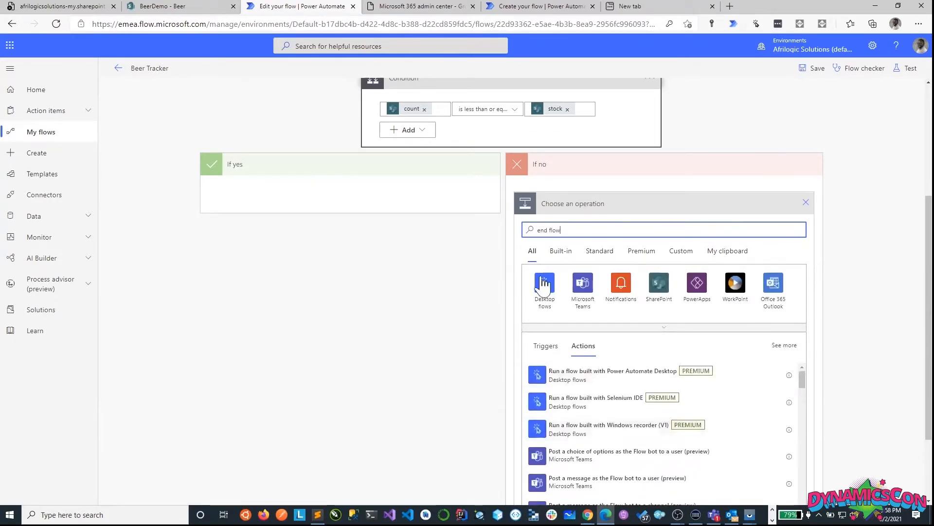
{"action": "left_click", "coordinate": [806, 203]}
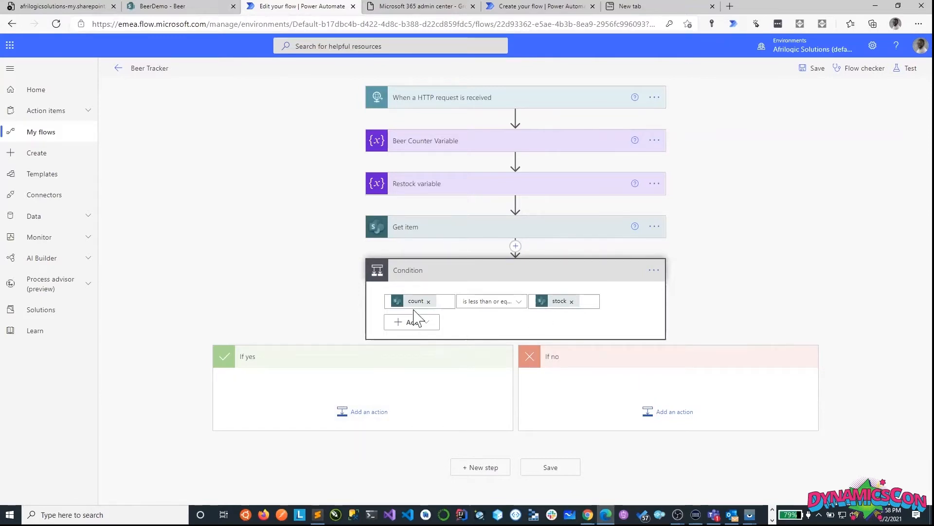
Add a SharePoint Update item action to the Condition's If no branch
{"action": "left_click", "coordinate": [675, 413]}
{"action": "type", "text": "update"}
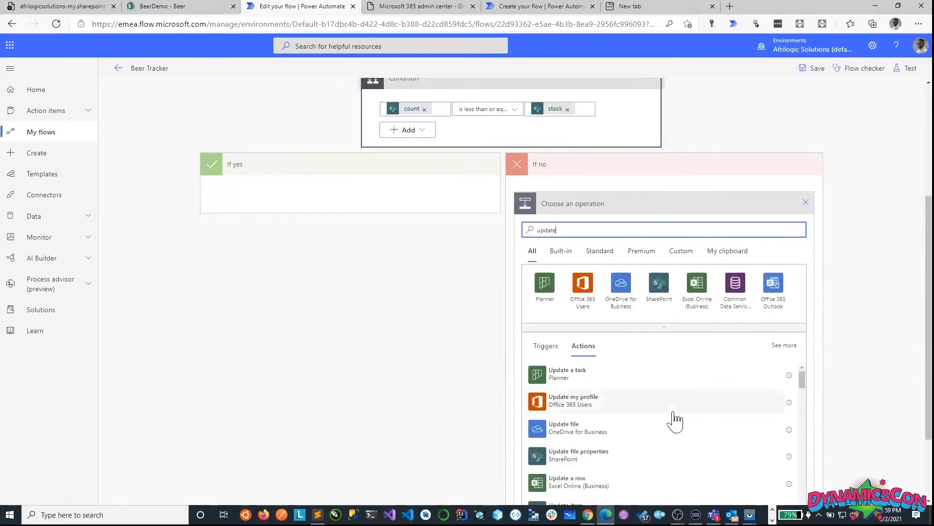
{"action": "left_click", "coordinate": [658, 286]}
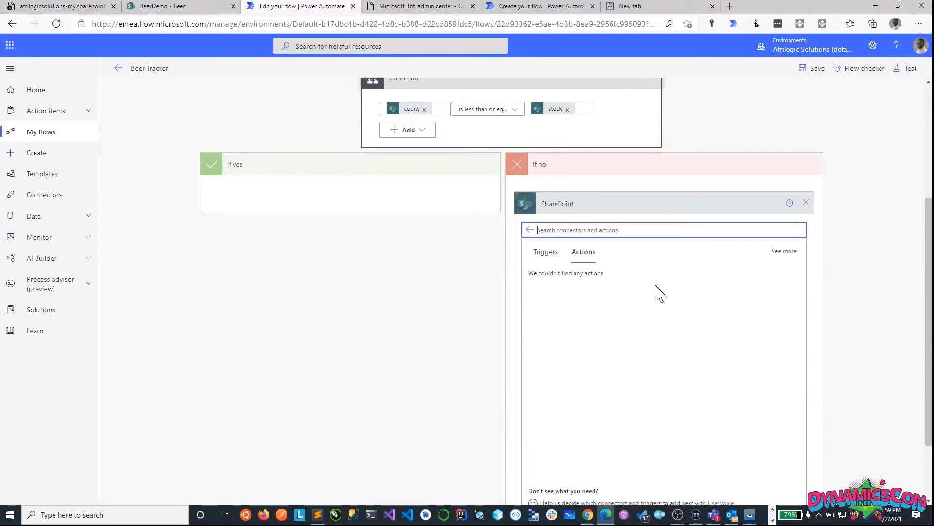
{"action": "scroll", "coordinate": [654, 407], "scroll_direction": "down", "scroll_amount": 10}
{"action": "scroll", "coordinate": [657, 406], "scroll_direction": "down", "scroll_amount": 8}
{"action": "scroll", "coordinate": [656, 407], "scroll_direction": "down", "scroll_amount": 3}
{"action": "scroll", "coordinate": [654, 408], "scroll_direction": "down", "scroll_amount": 3}
{"action": "scroll", "coordinate": [654, 406], "scroll_direction": "down", "scroll_amount": 4}
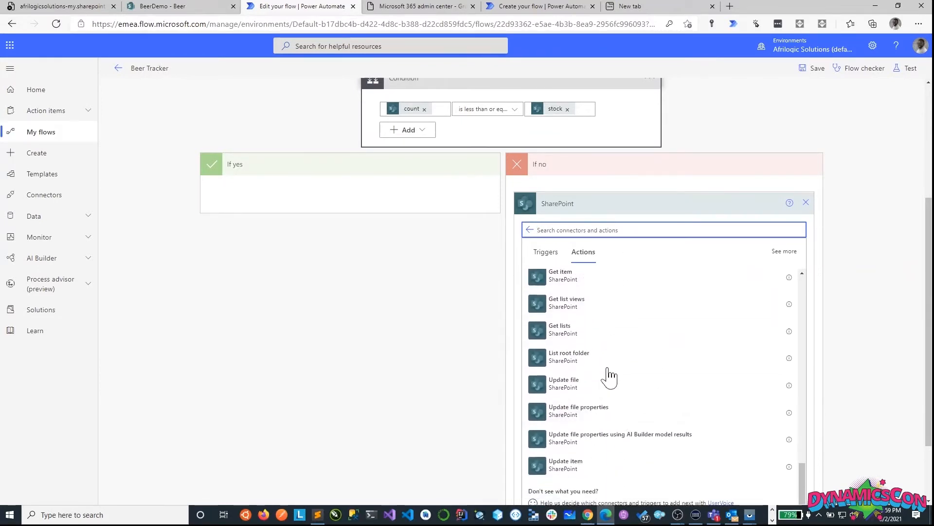
{"action": "left_click", "coordinate": [588, 470]}
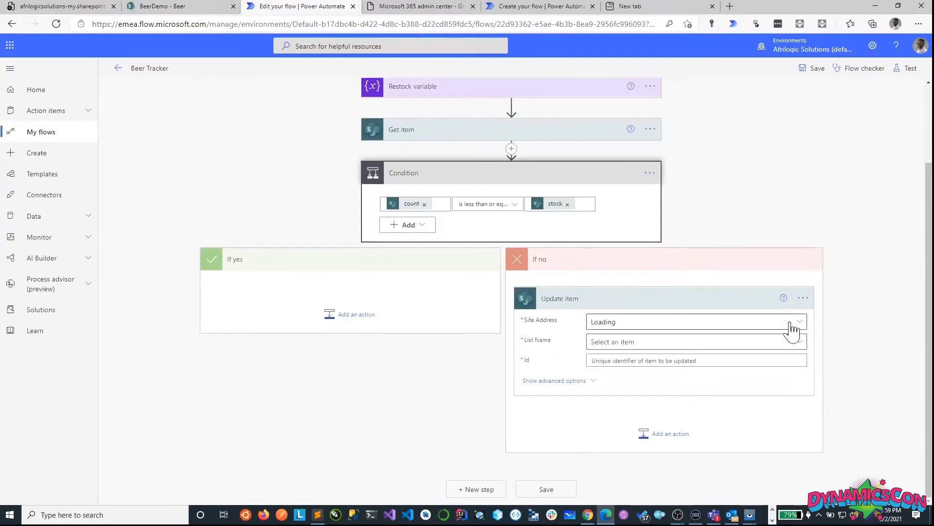
Point the Update item action to the Demo - GIS Response Team site and its BeerDemo list
{"action": "left_click", "coordinate": [801, 323]}
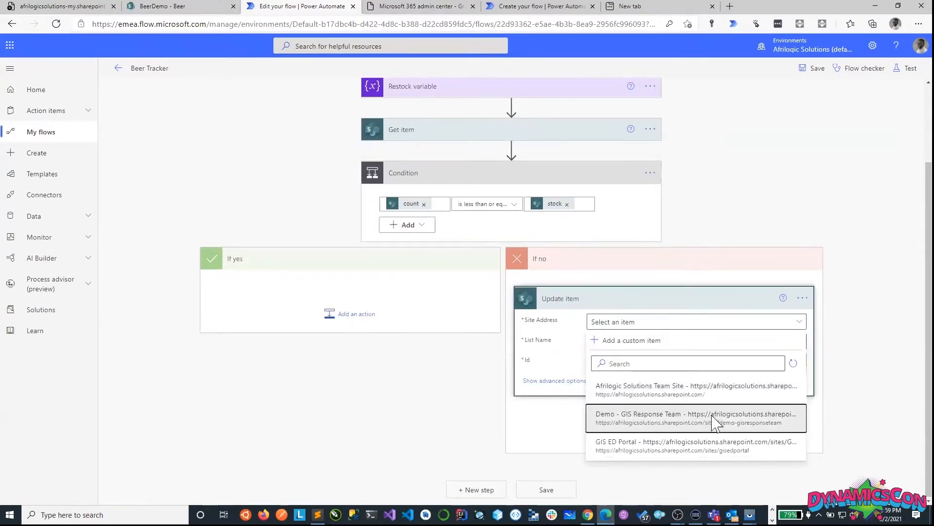
{"action": "left_click", "coordinate": [715, 417]}
{"action": "left_click", "coordinate": [798, 343]}
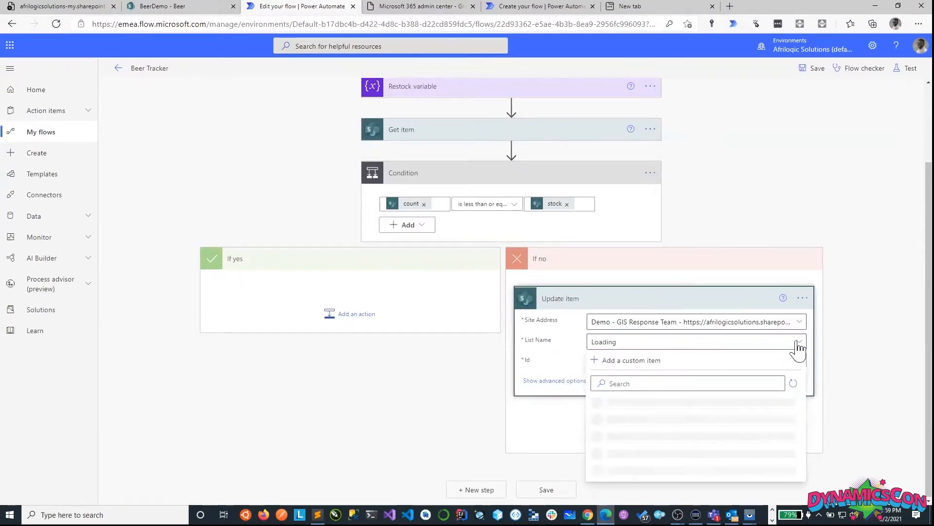
{"action": "left_click", "coordinate": [654, 414]}
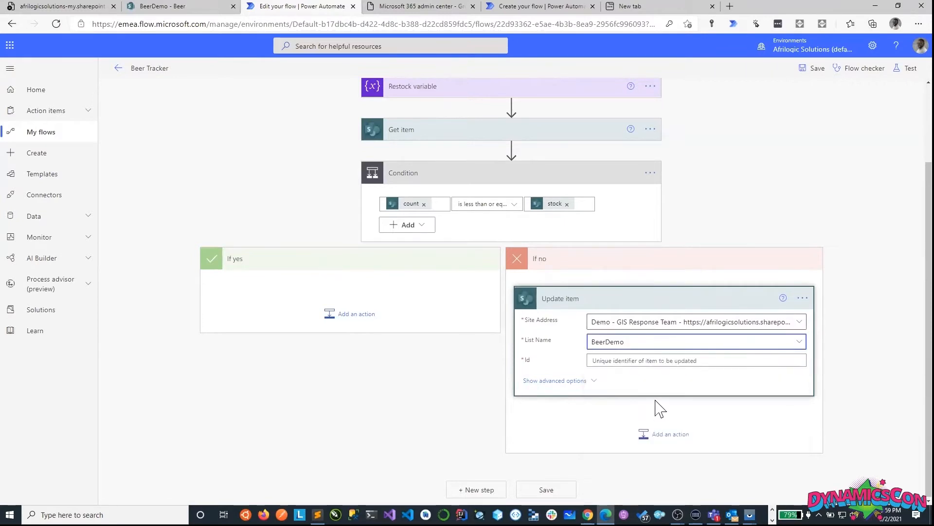
Set Update item's Id to 1 and its Title to Beer, checking the title against the BeerDemo list in SharePoint
{"action": "left_click", "coordinate": [747, 360]}
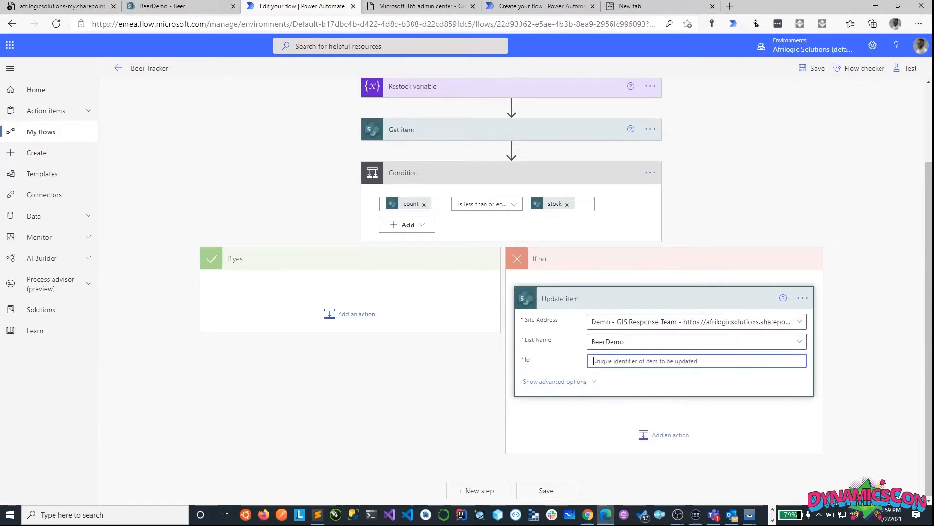
{"action": "type", "text": "1"}
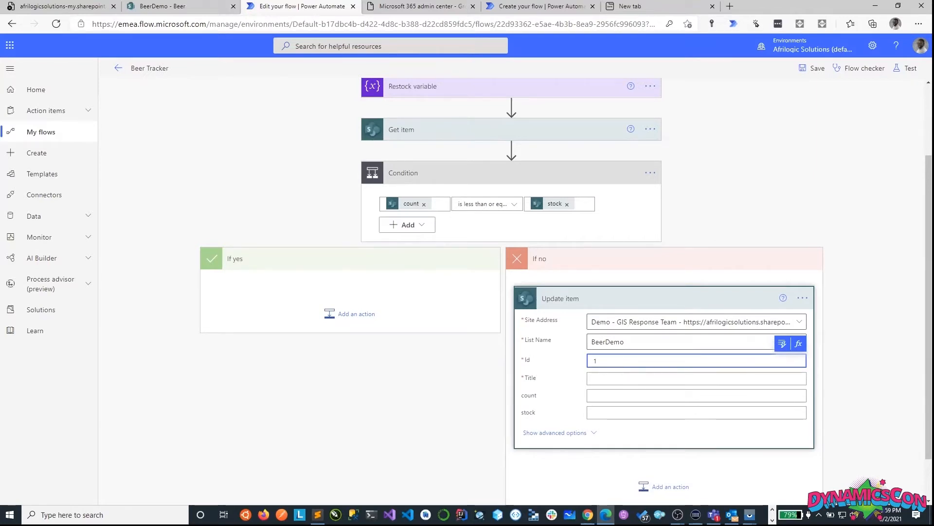
{"action": "left_click", "coordinate": [697, 378]}
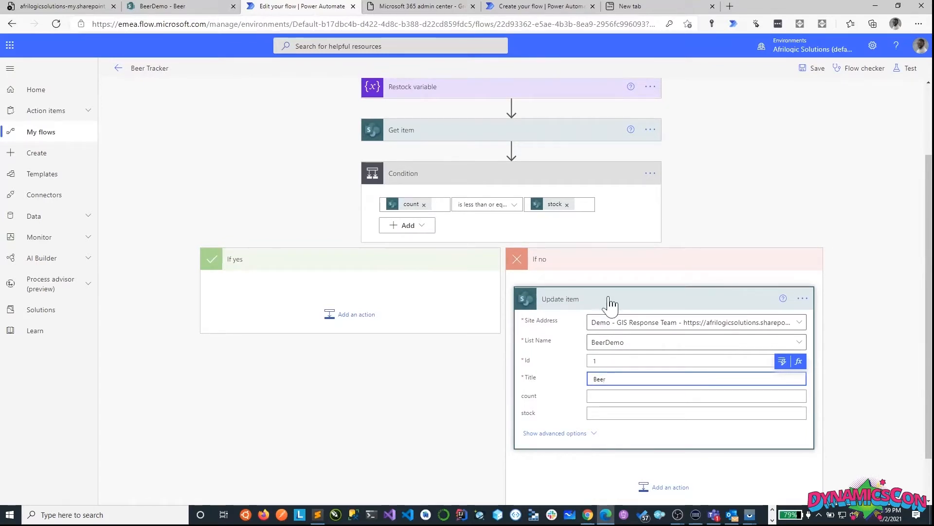
{"action": "left_click", "coordinate": [194, 8]}
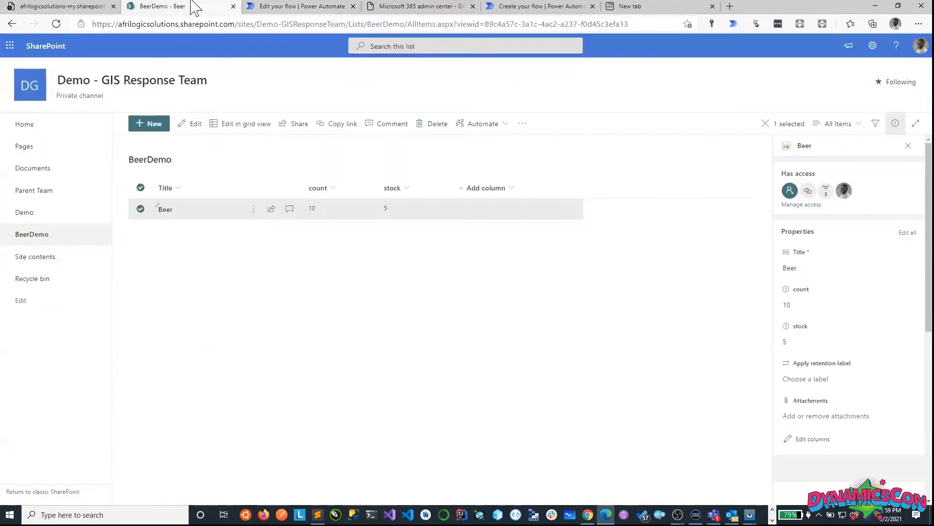
{"action": "left_click", "coordinate": [287, 7]}
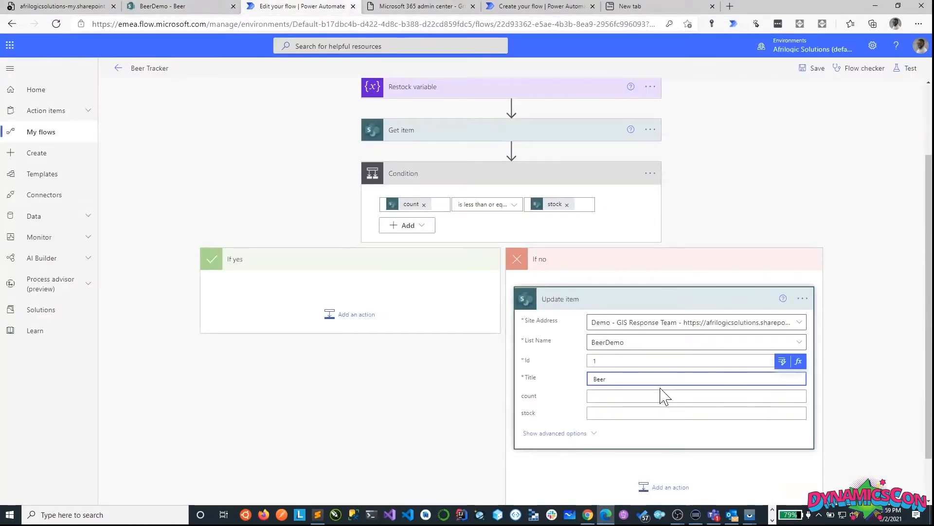
Try to set Update item's count field to the expression outputs('Get_item')?['body/count']-1 and save the flow
{"action": "left_click", "coordinate": [696, 396]}
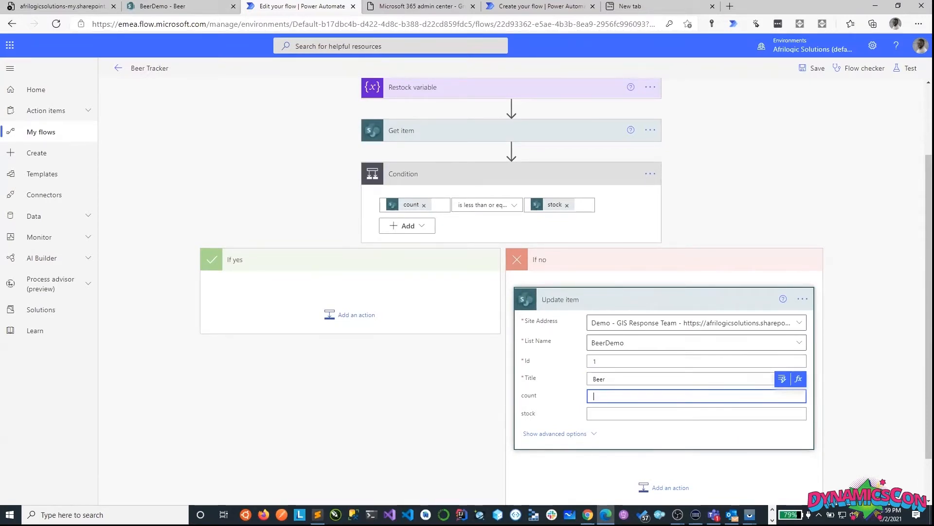
{"action": "left_click", "coordinate": [800, 381]}
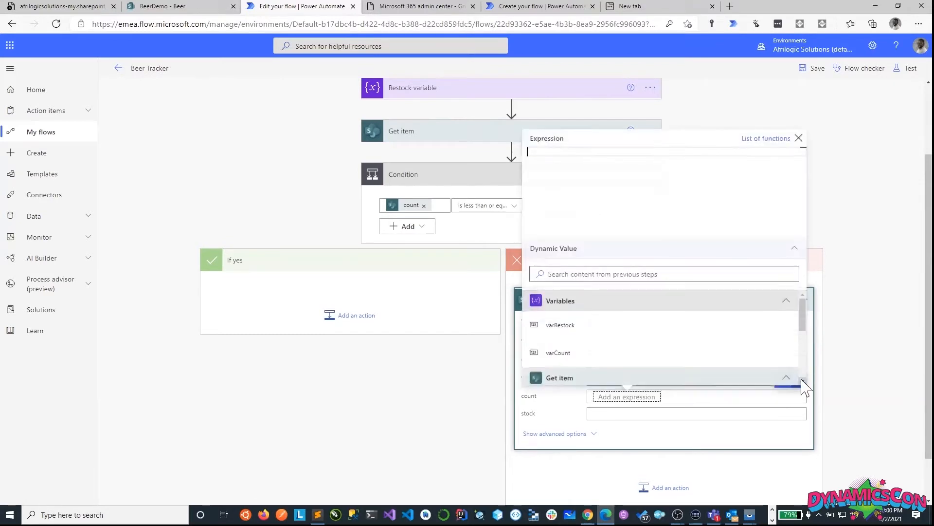
{"action": "scroll", "coordinate": [621, 328], "scroll_direction": "down", "scroll_amount": 2}
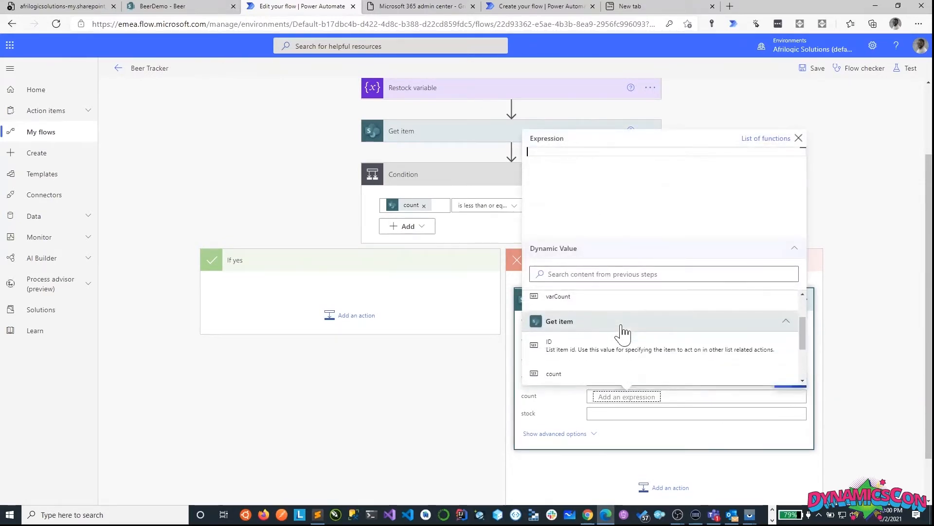
{"action": "scroll", "coordinate": [623, 334], "scroll_direction": "down", "scroll_amount": 1}
{"action": "left_click", "coordinate": [579, 339]}
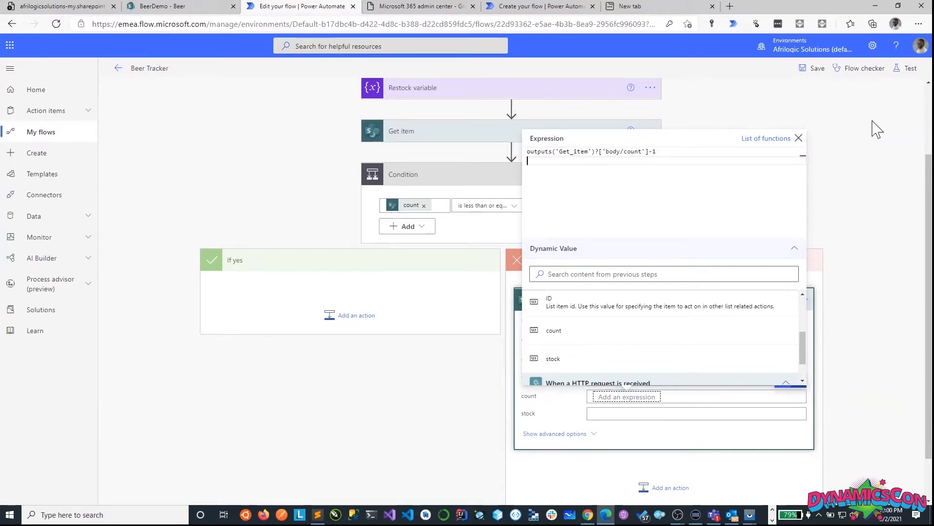
{"action": "left_click", "coordinate": [807, 73]}
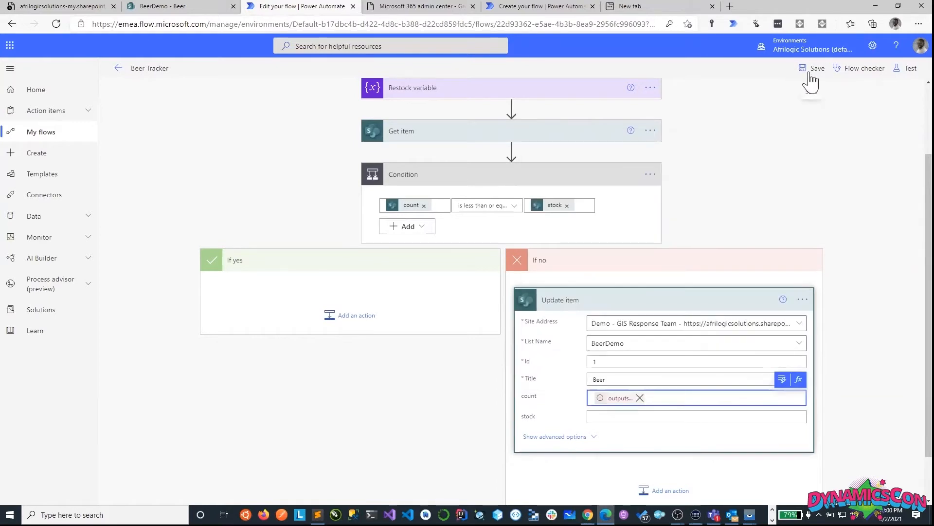
Review the count field's expression and examine the errors listed in the Flow checker
{"action": "left_click", "coordinate": [616, 398]}
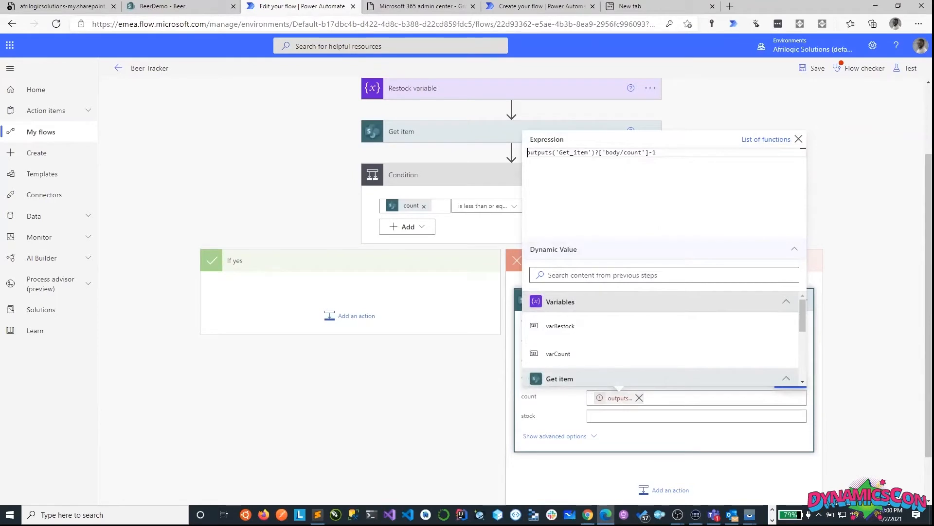
{"action": "left_click", "coordinate": [753, 115]}
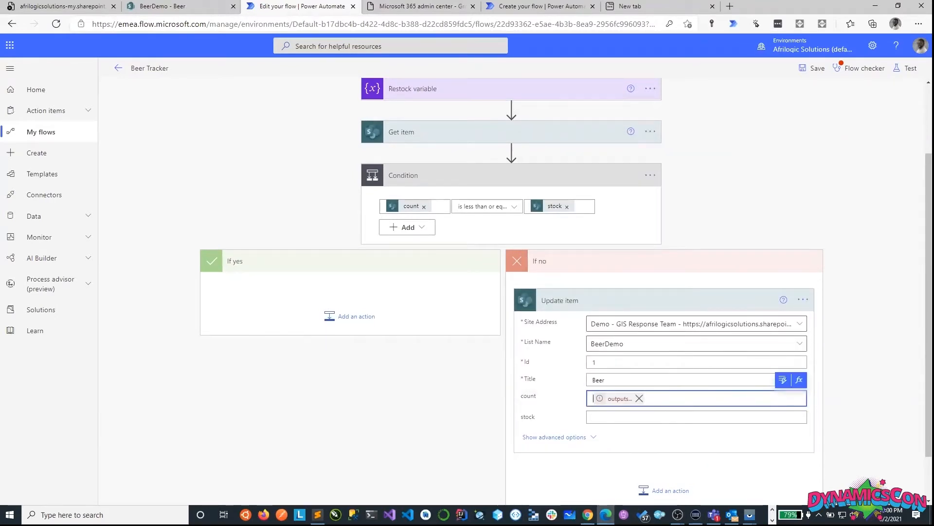
{"action": "scroll", "coordinate": [664, 301], "scroll_direction": "down", "scroll_amount": 1}
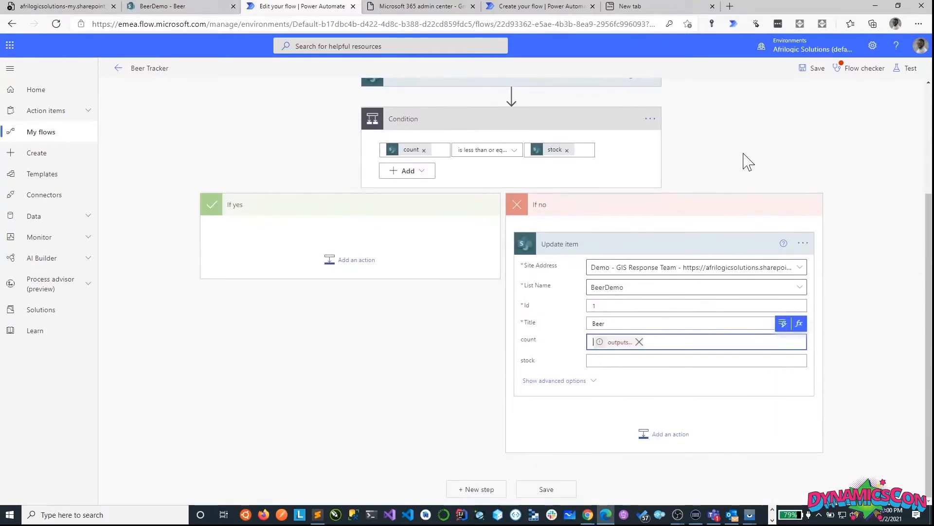
{"action": "left_click", "coordinate": [857, 68]}
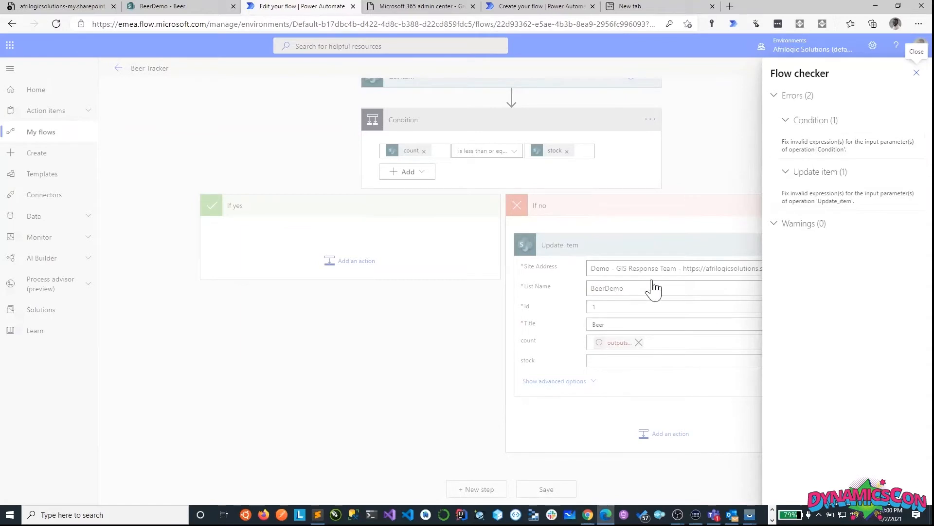
{"action": "left_click", "coordinate": [606, 345]}
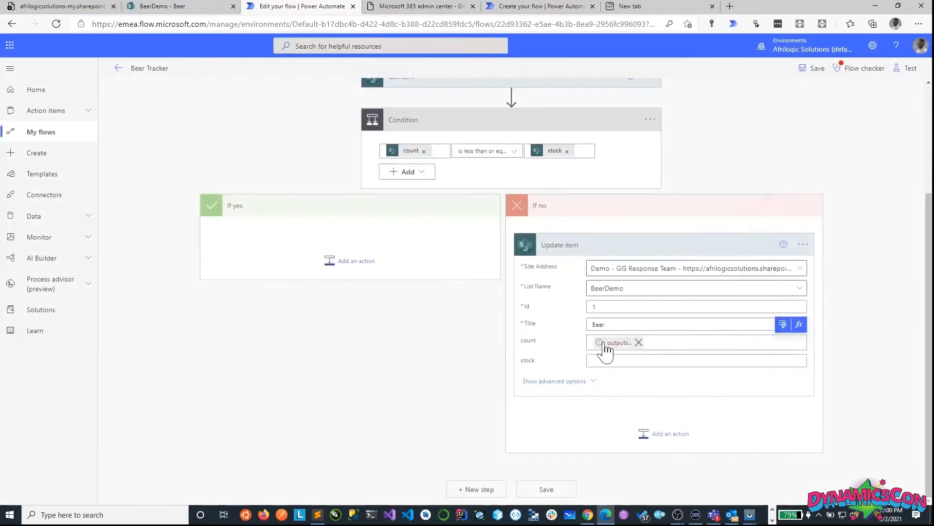
Replace the count field's expression with outputs('Get_item')?['body/count'] - formatNumber(1)
{"action": "left_click", "coordinate": [788, 331]}
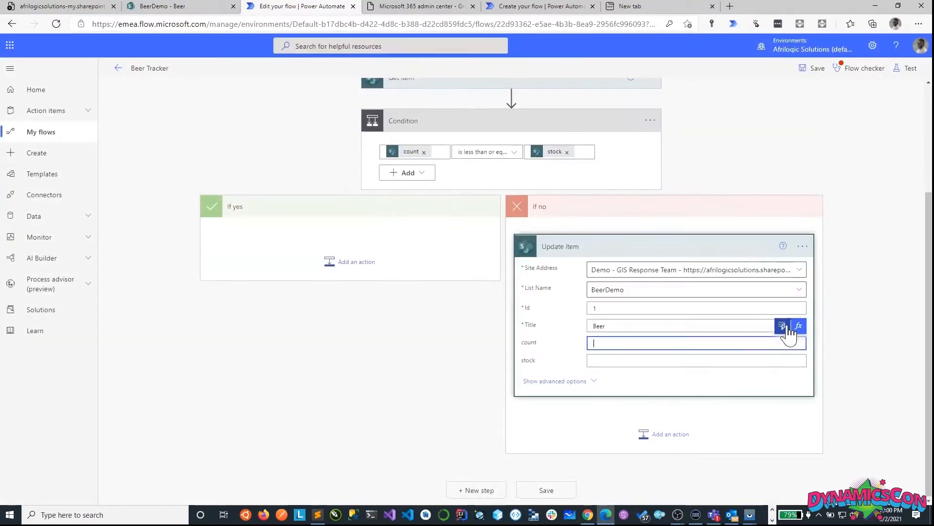
{"action": "left_click", "coordinate": [799, 327]}
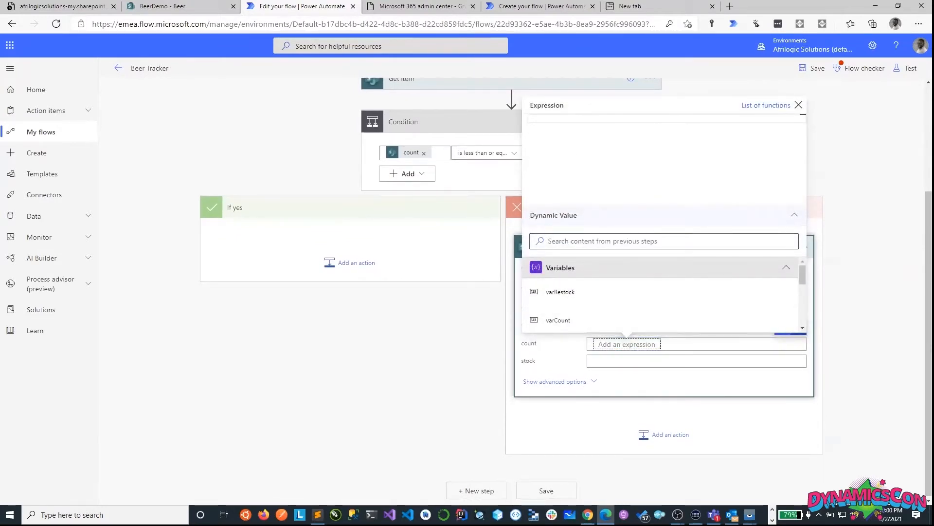
{"action": "scroll", "coordinate": [652, 290], "scroll_direction": "down", "scroll_amount": 1}
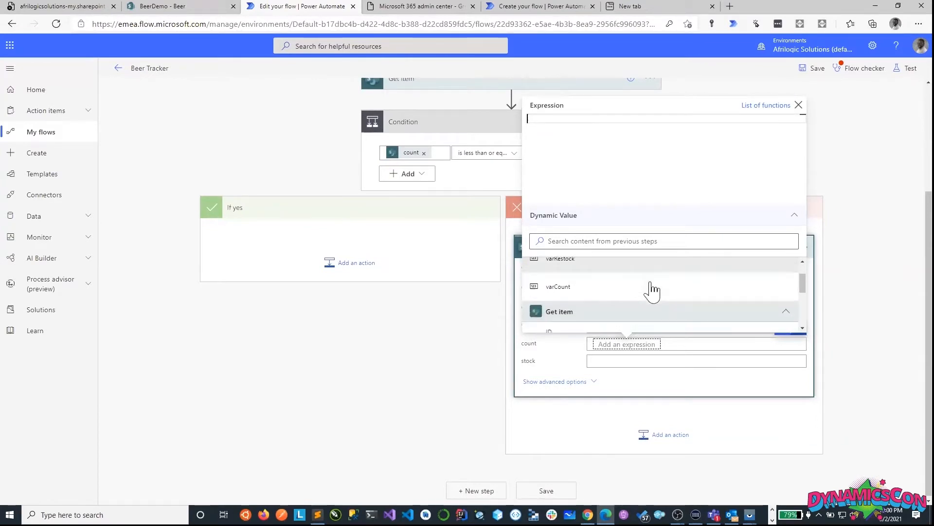
{"action": "scroll", "coordinate": [652, 291], "scroll_direction": "down", "scroll_amount": 3}
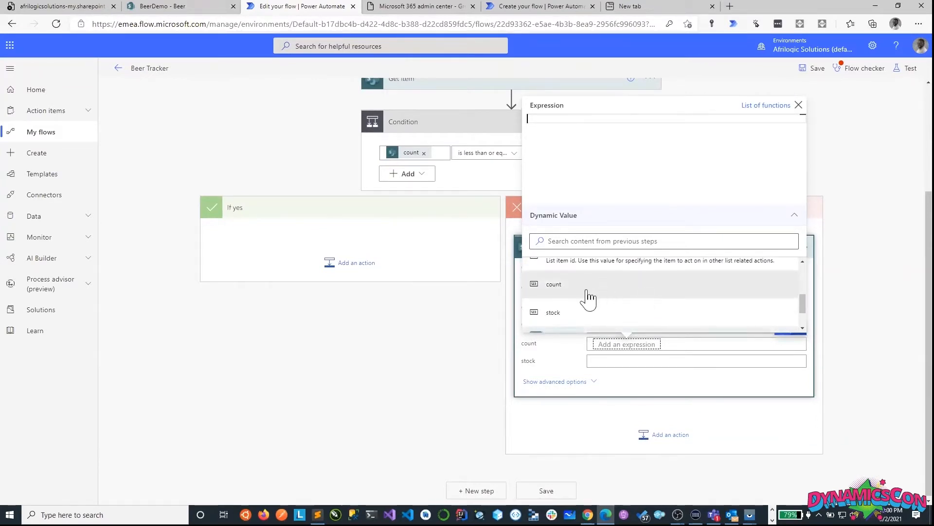
{"action": "left_click", "coordinate": [588, 291]}
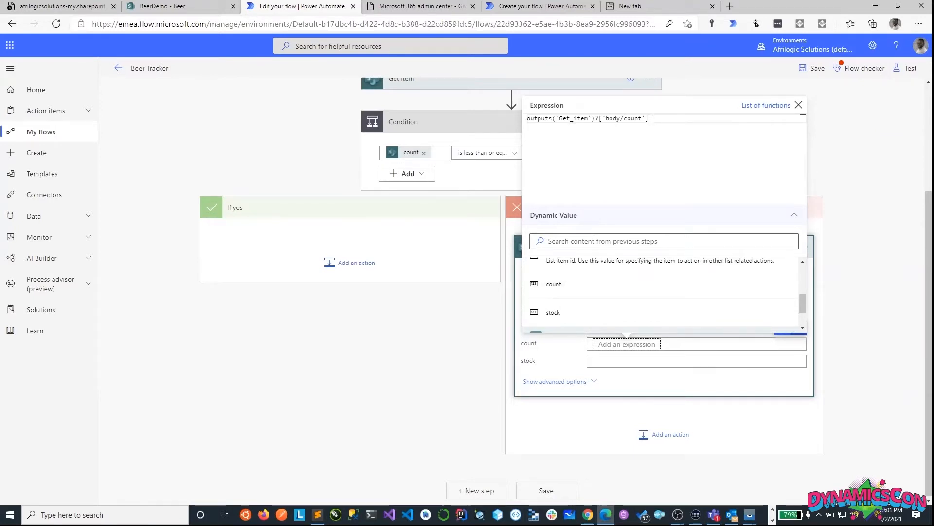
{"action": "type", "text": "- 1"}
{"action": "type", "text": "num"}
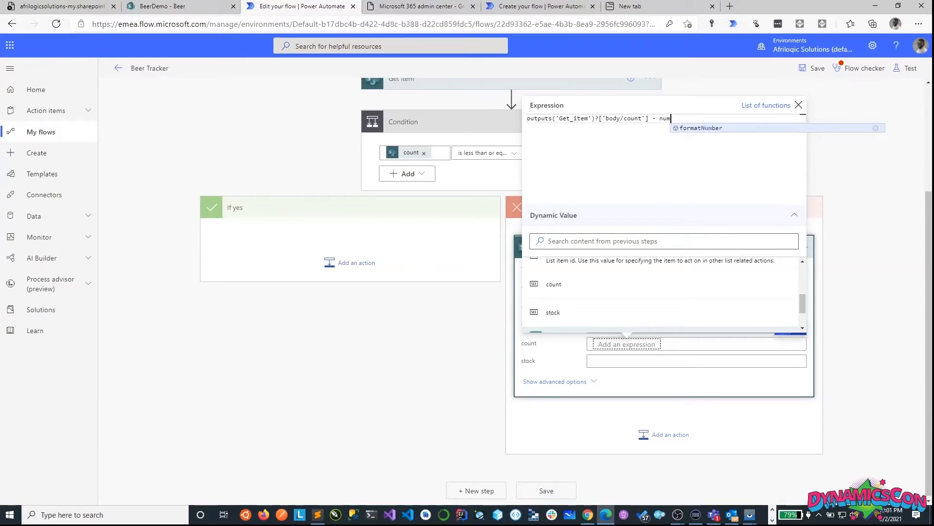
{"action": "key", "text": "Tab"}
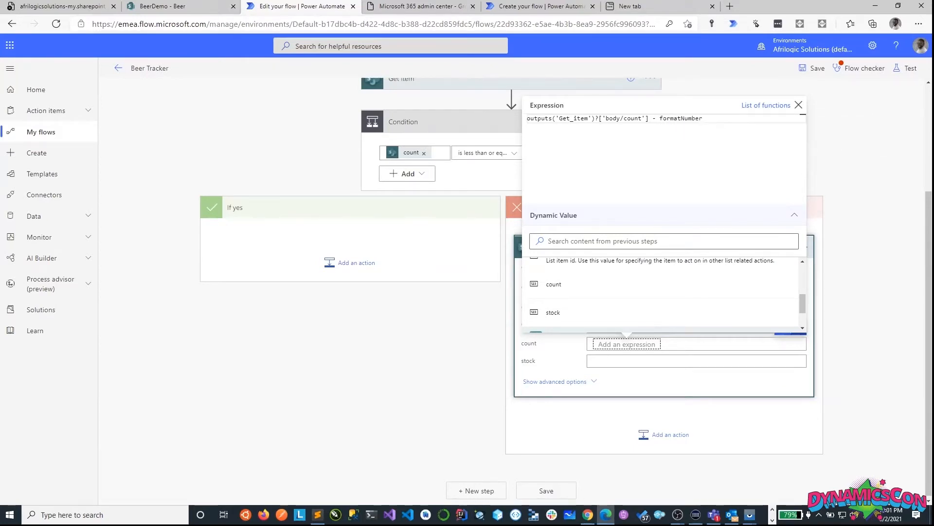
{"action": "type", "text": "(1)"}
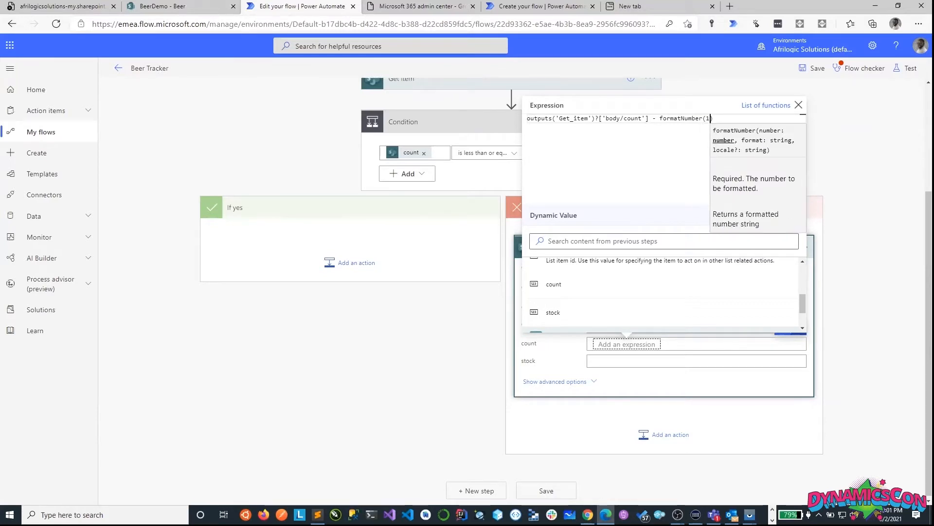